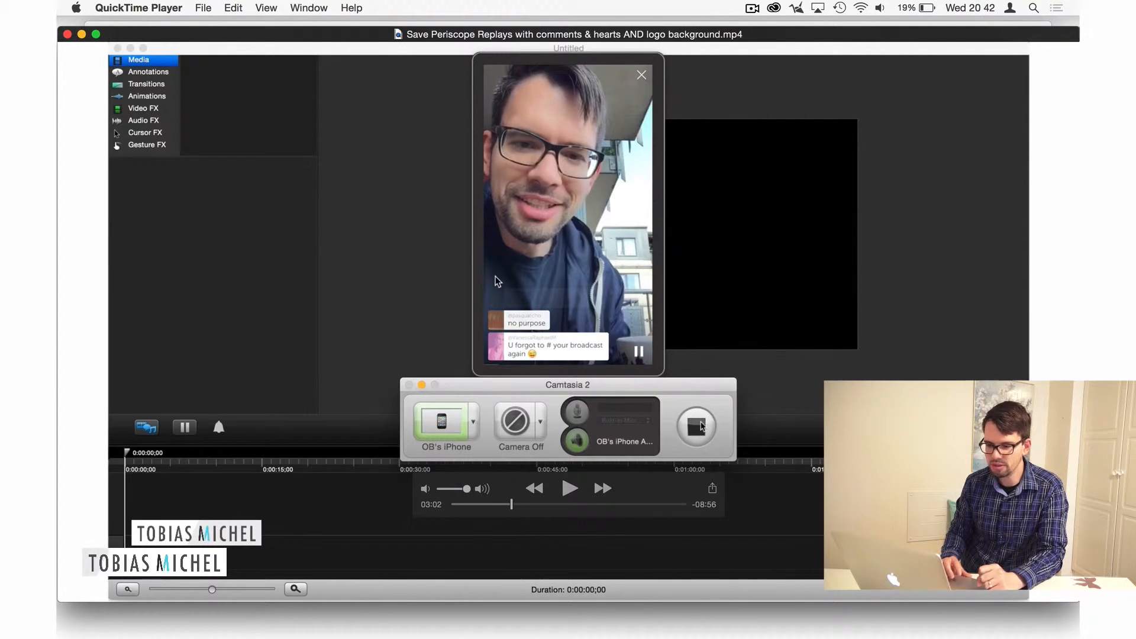
Rewind the playing video to near its beginning and pause it at about 00:02
{"action": "key", "text": "space"}
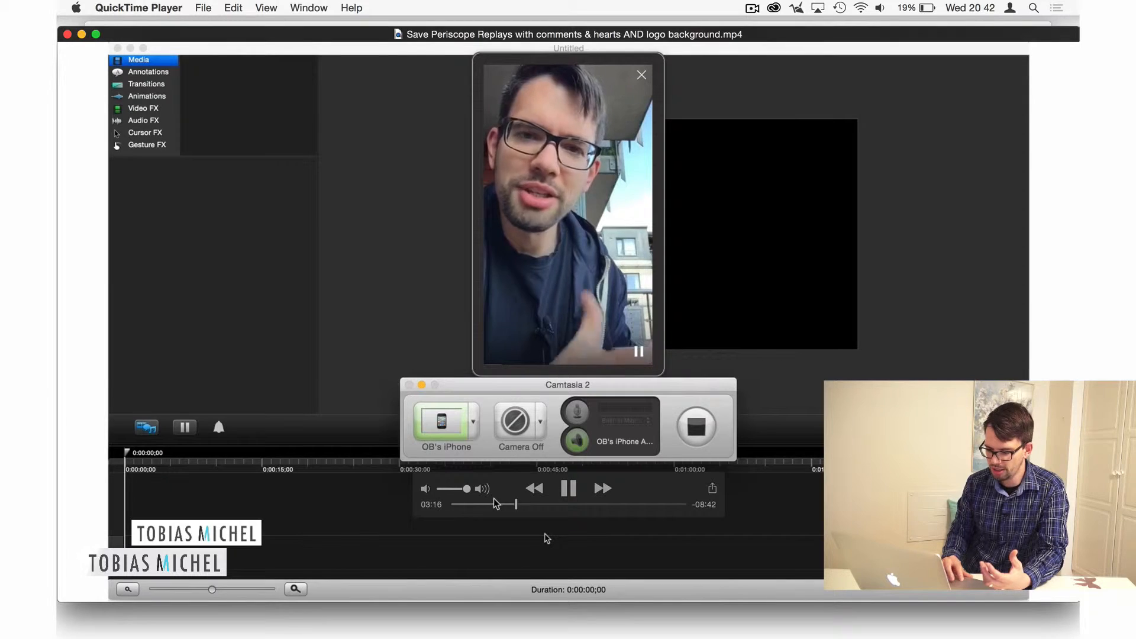
{"action": "left_click_drag", "start_coordinate": [496, 501], "coordinate": [444, 501]}
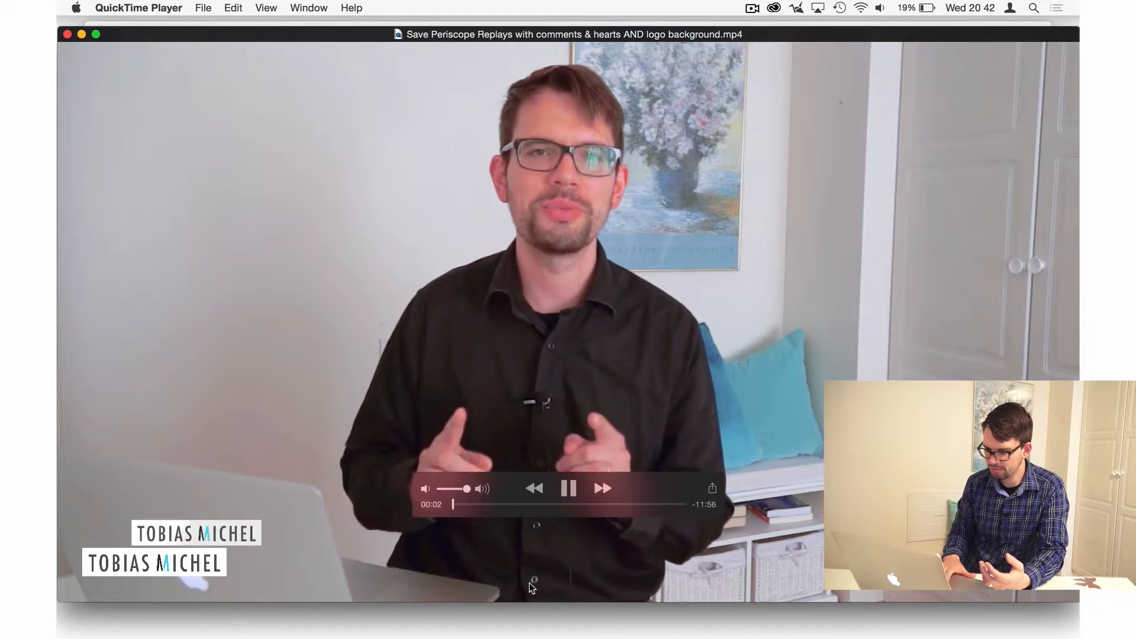
{"action": "key", "text": "space"}
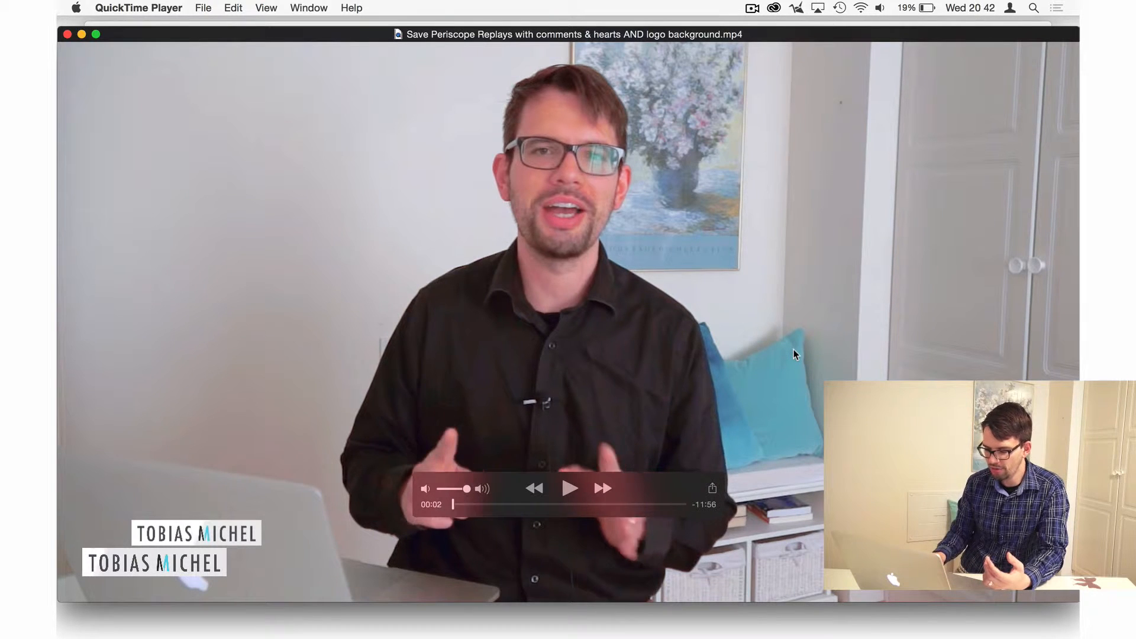
Step frame by frame around 00:02 to a still of the presenter facing the camera with raised hands, and take a full-screen screenshot
{"action": "key", "text": "Left"}
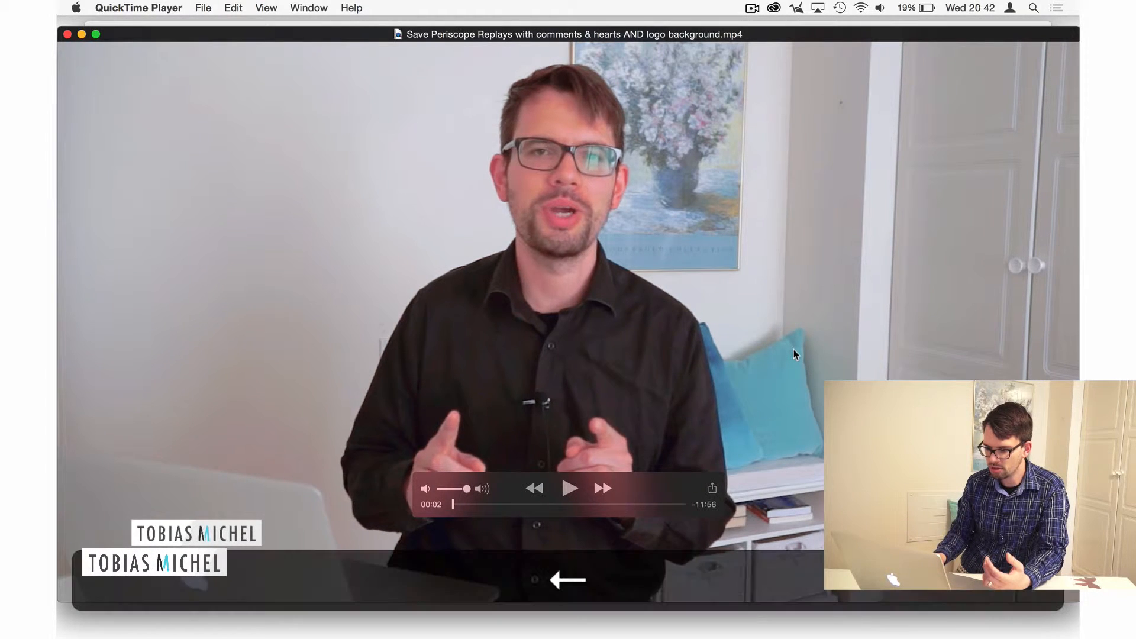
{"action": "key", "text": "Right"}
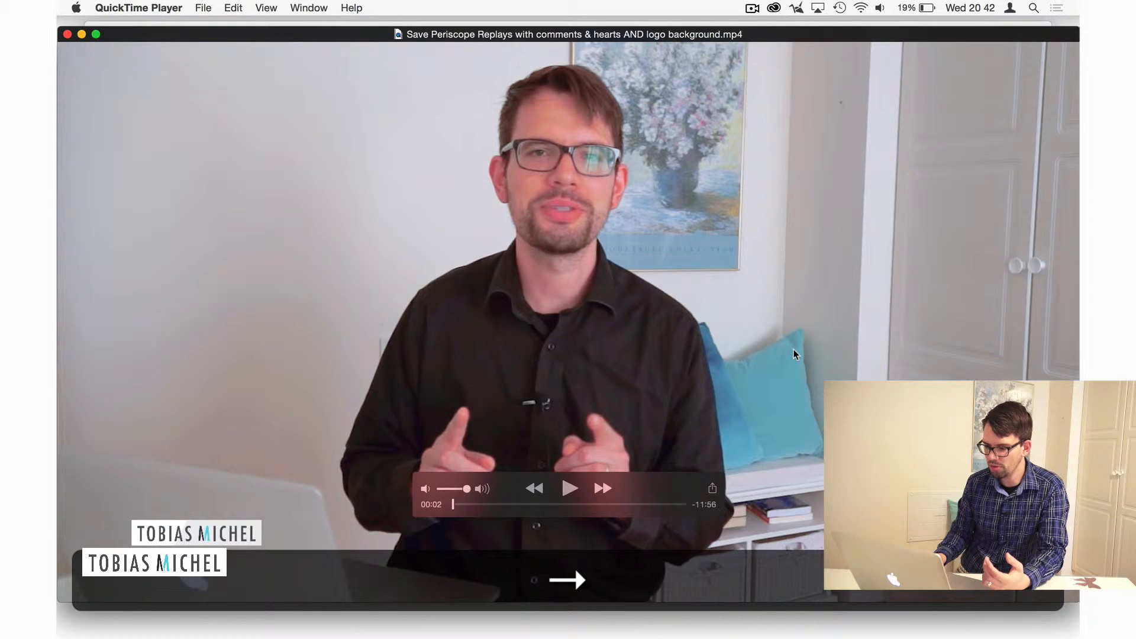
{"action": "key", "text": "Left"}
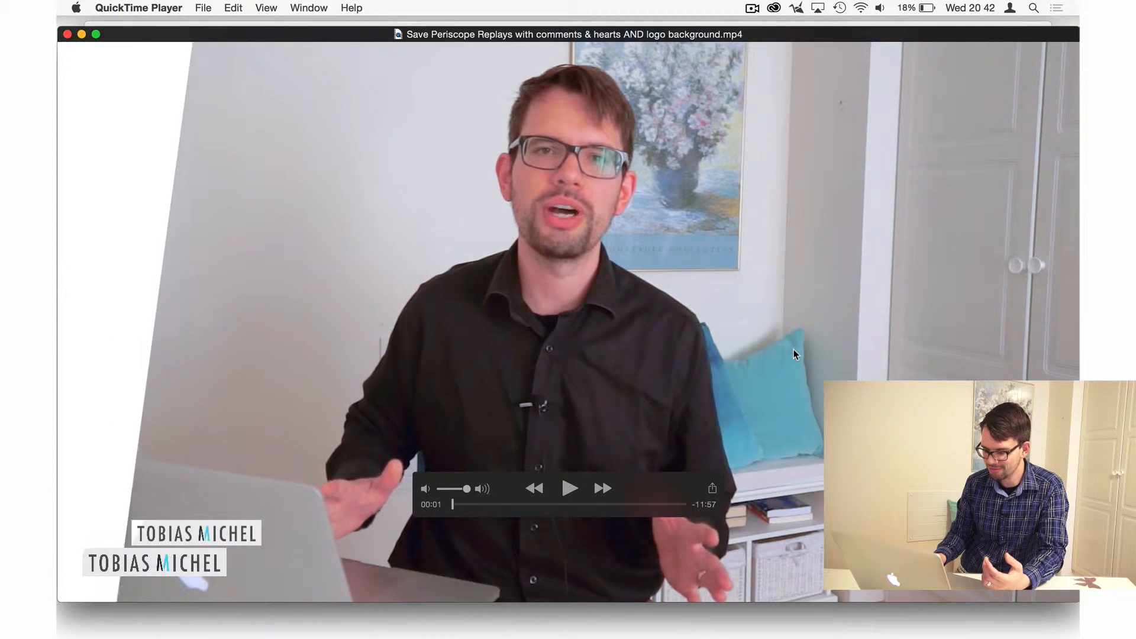
{"action": "key", "text": "Right"}
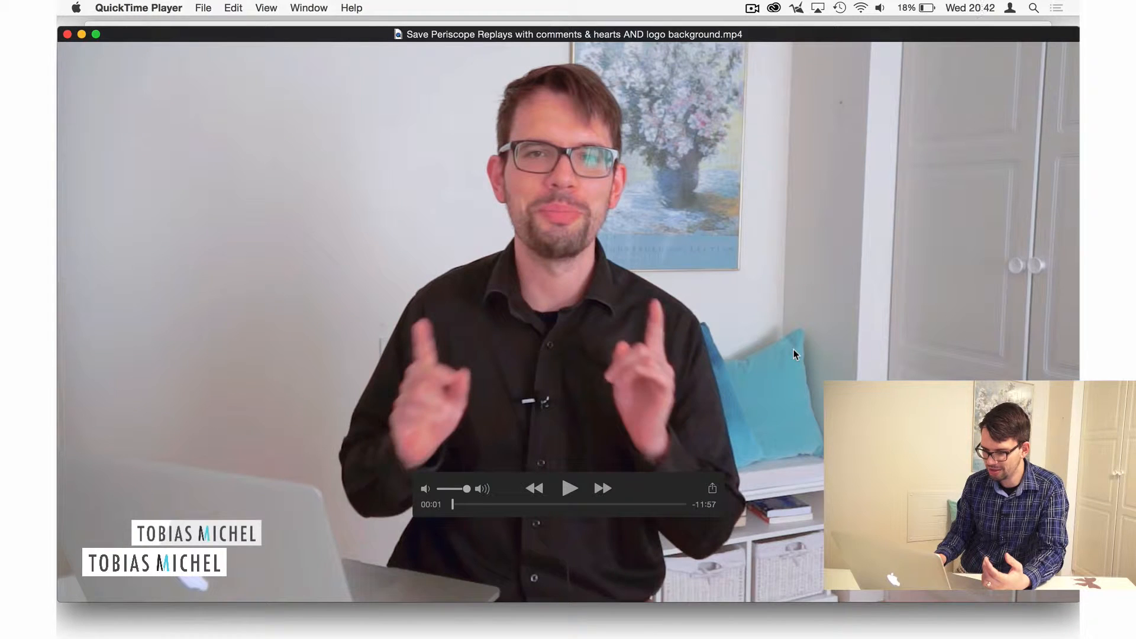
{"action": "key", "text": "Left"}
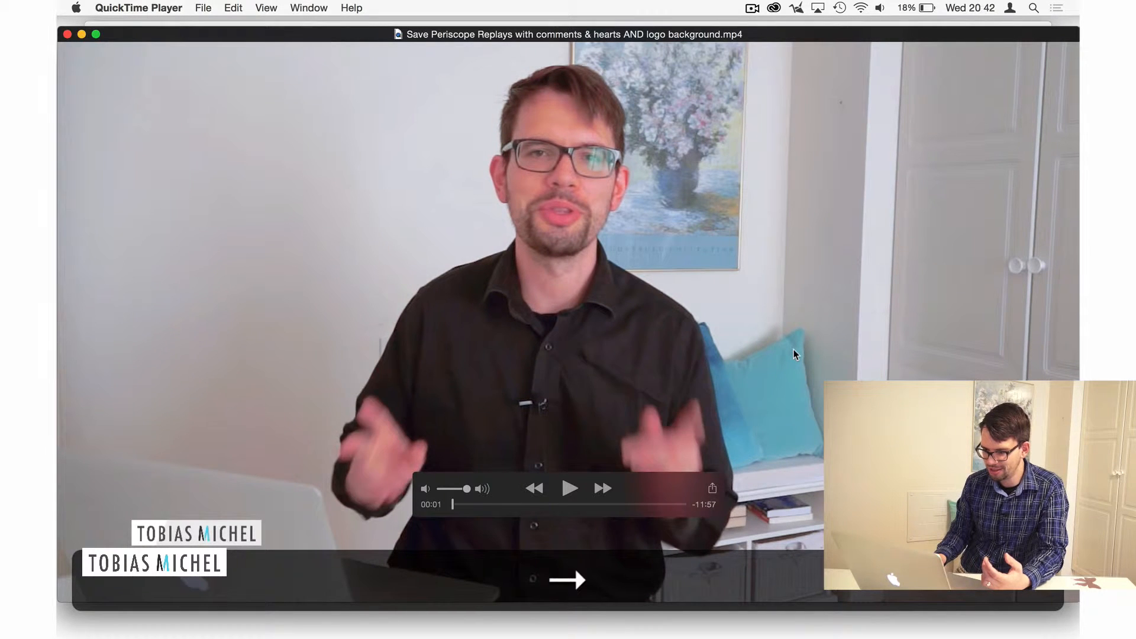
{"action": "key", "text": "Right"}
{"action": "key", "text": "Left"}
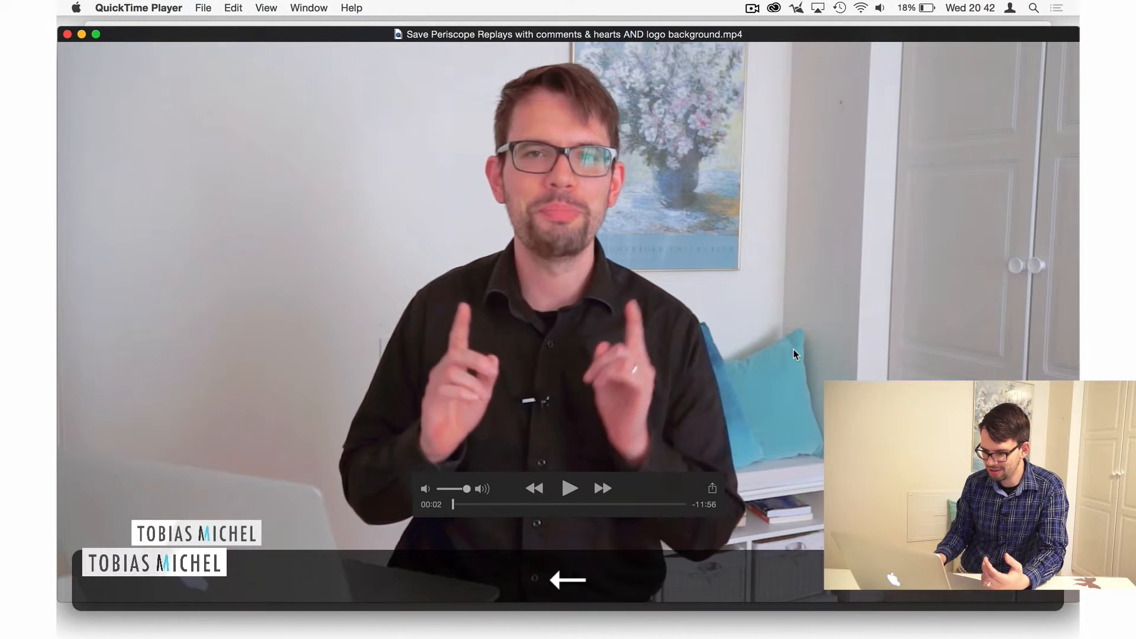
{"action": "key", "text": "Left"}
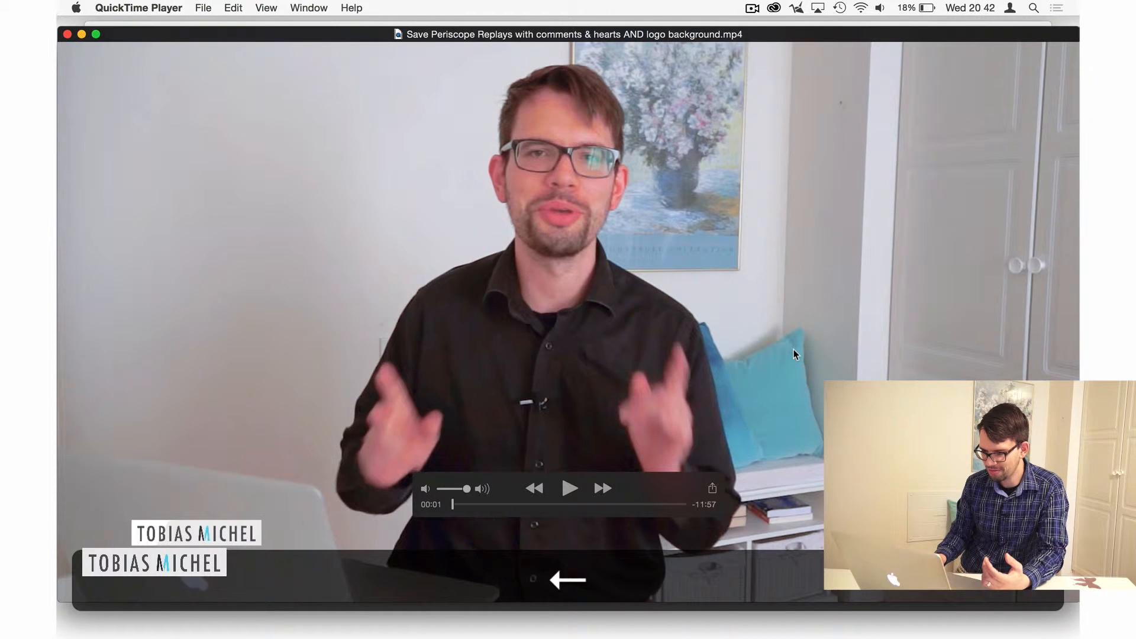
{"action": "key", "text": "Left"}
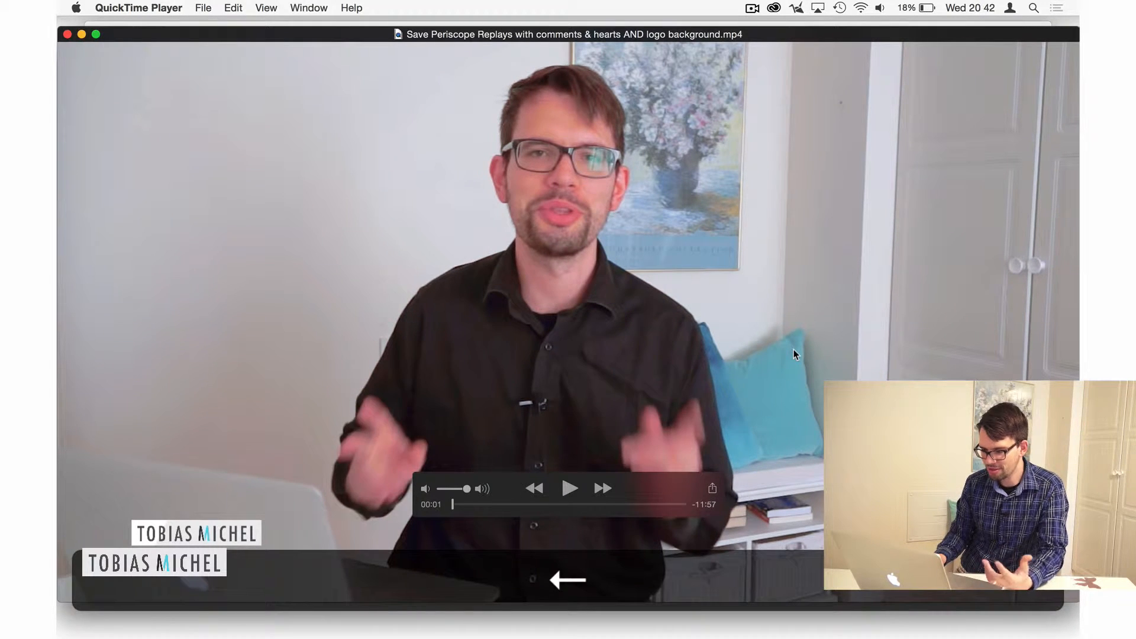
{"action": "key", "text": "Right"}
{"action": "key", "text": "Right"}
{"action": "key", "text": "Right"}
{"action": "key", "text": "Left"}
{"action": "key", "text": "Right"}
{"action": "key", "text": "Right"}
{"action": "key", "text": "Right"}
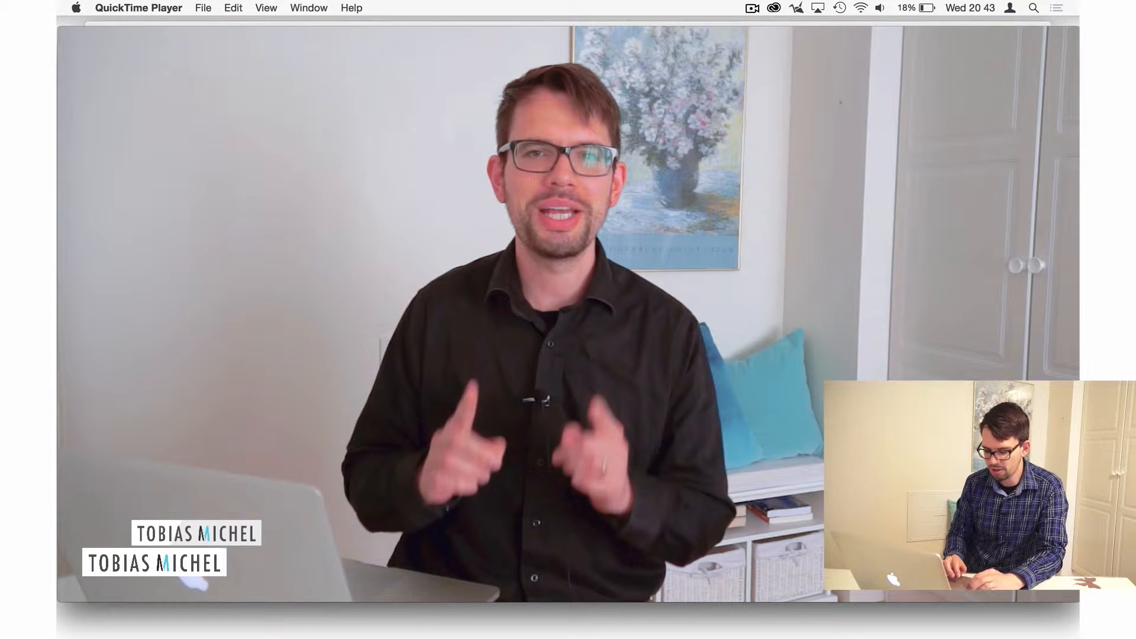
{"action": "key", "text": "shift+super"}
{"action": "key", "text": "shift+super+3"}
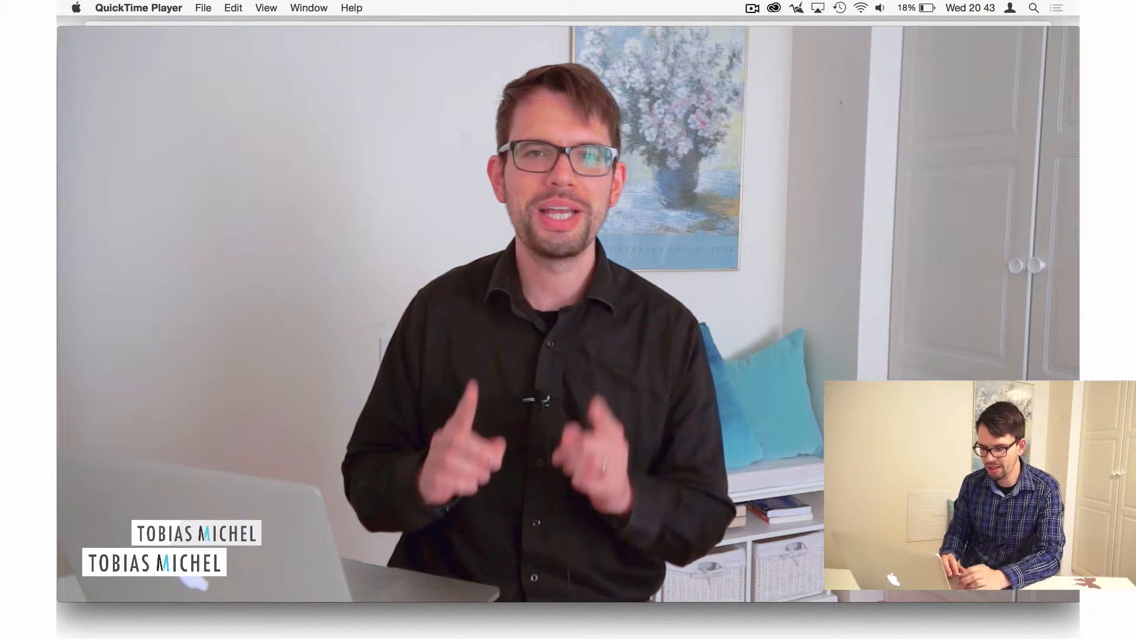
Switch to Canva in Safari and create a new design with custom dimensions of 1280 × 720 px
{"action": "key", "text": "super+Tab"}
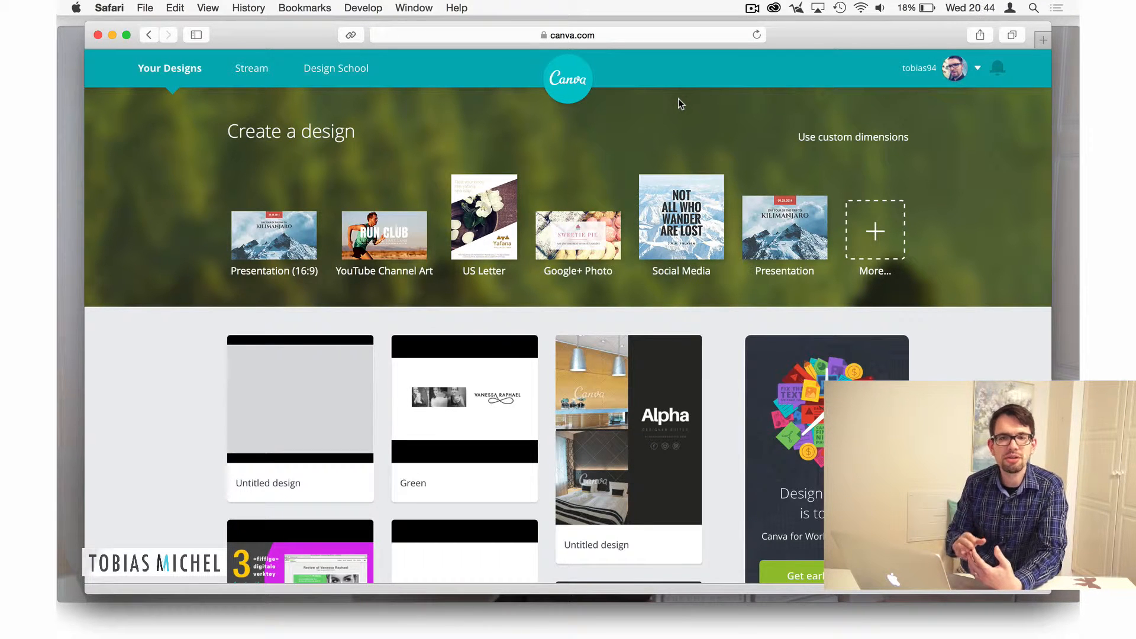
{"action": "left_click", "coordinate": [841, 140]}
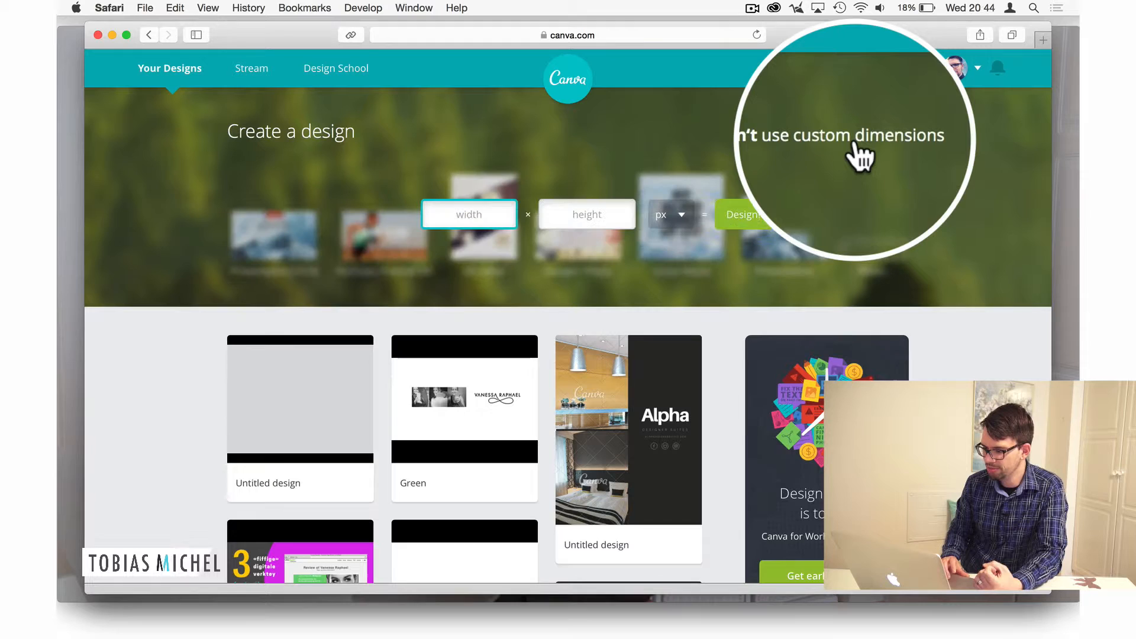
{"action": "left_click", "coordinate": [489, 216]}
{"action": "type", "text": "1280"}
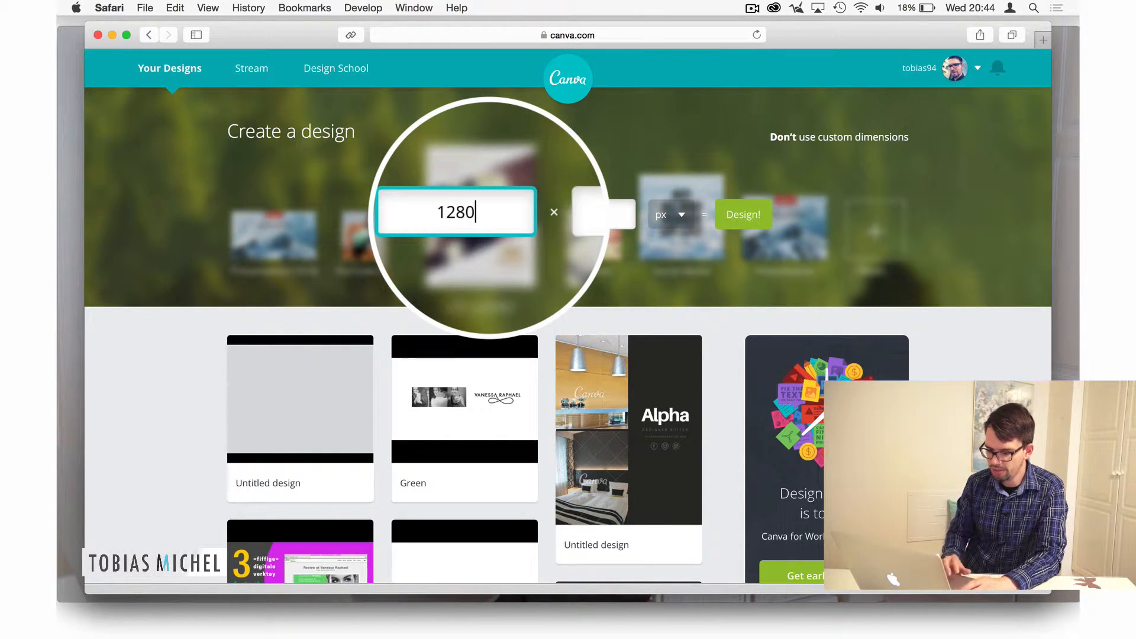
{"action": "left_click", "coordinate": [570, 215]}
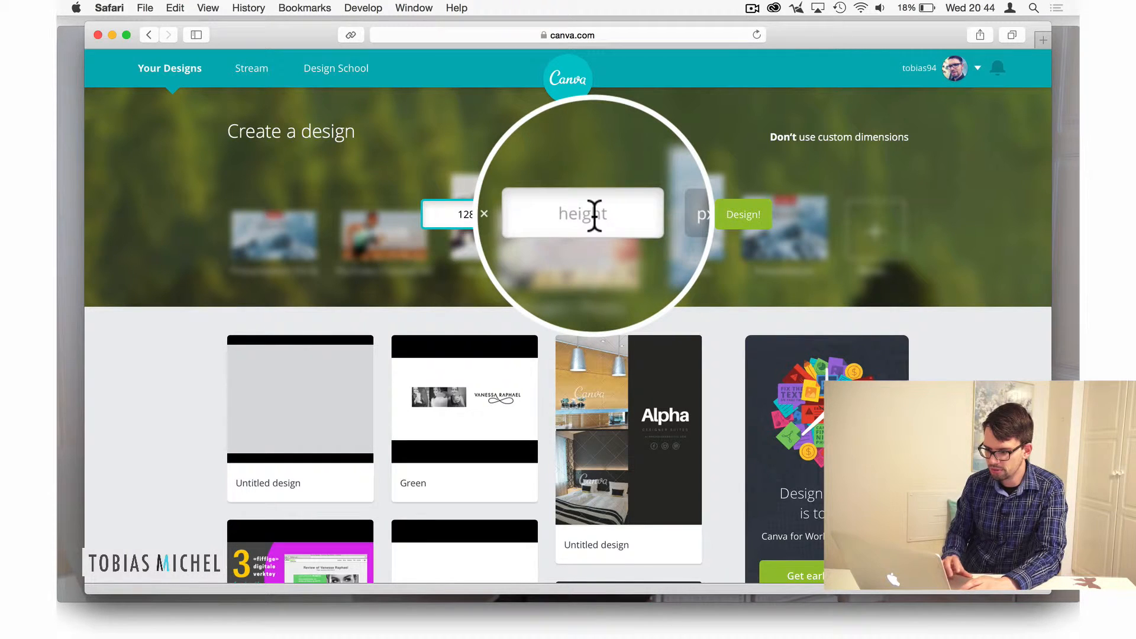
{"action": "type", "text": "720"}
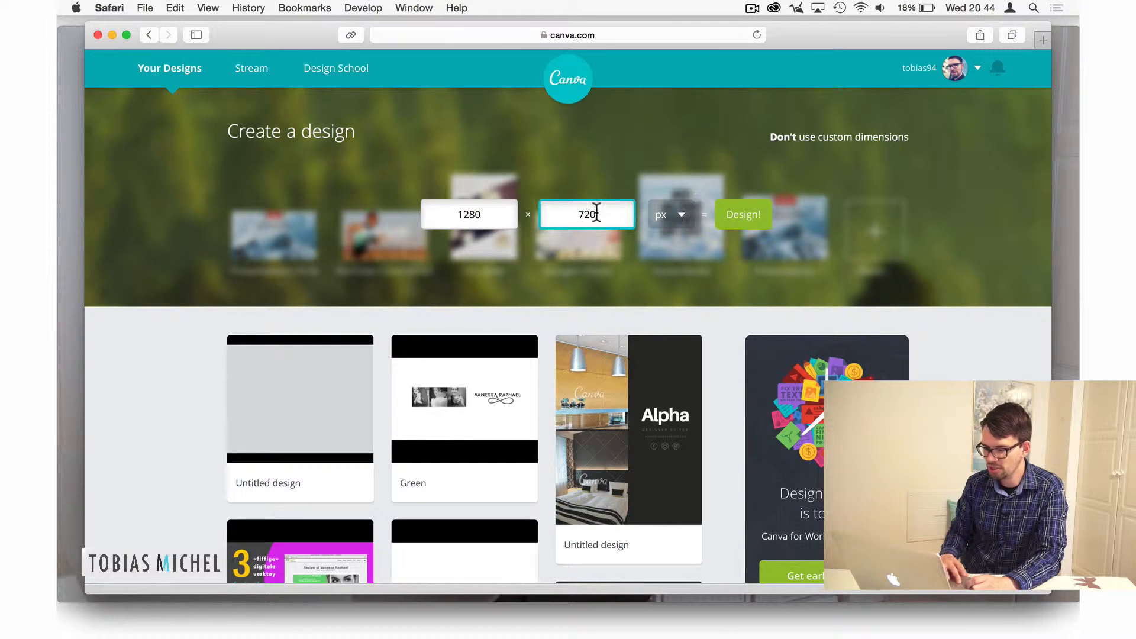
{"action": "left_click", "coordinate": [744, 214]}
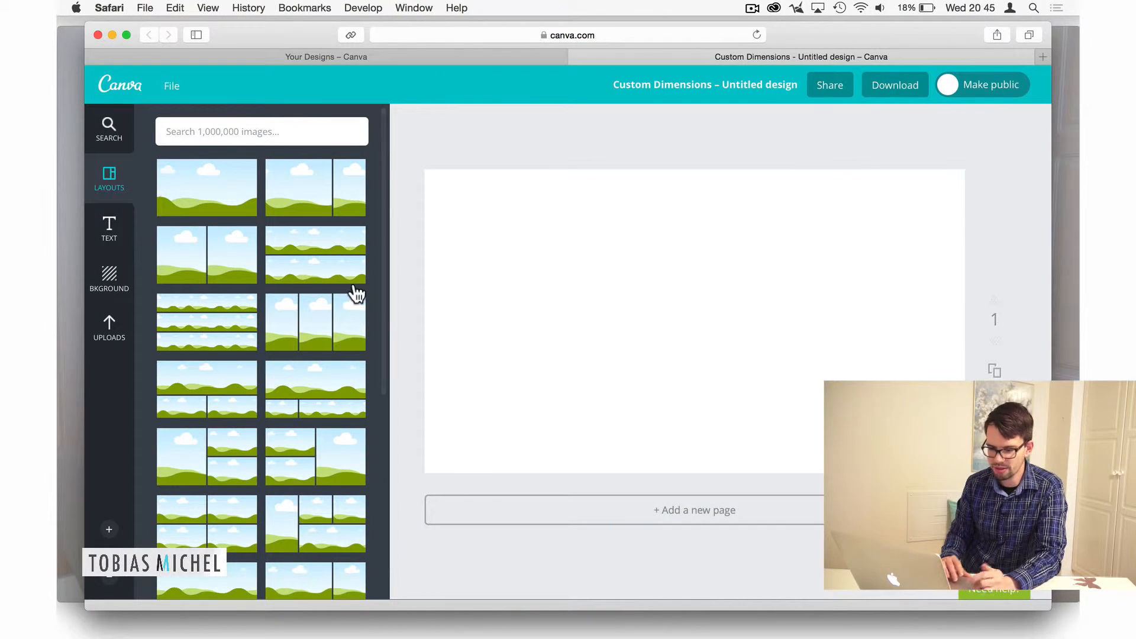
Try to upload the image "Screen Shot 2015-08-05 at 20.43.30" from the Desktop, and dismiss the error message
{"action": "left_click", "coordinate": [109, 332]}
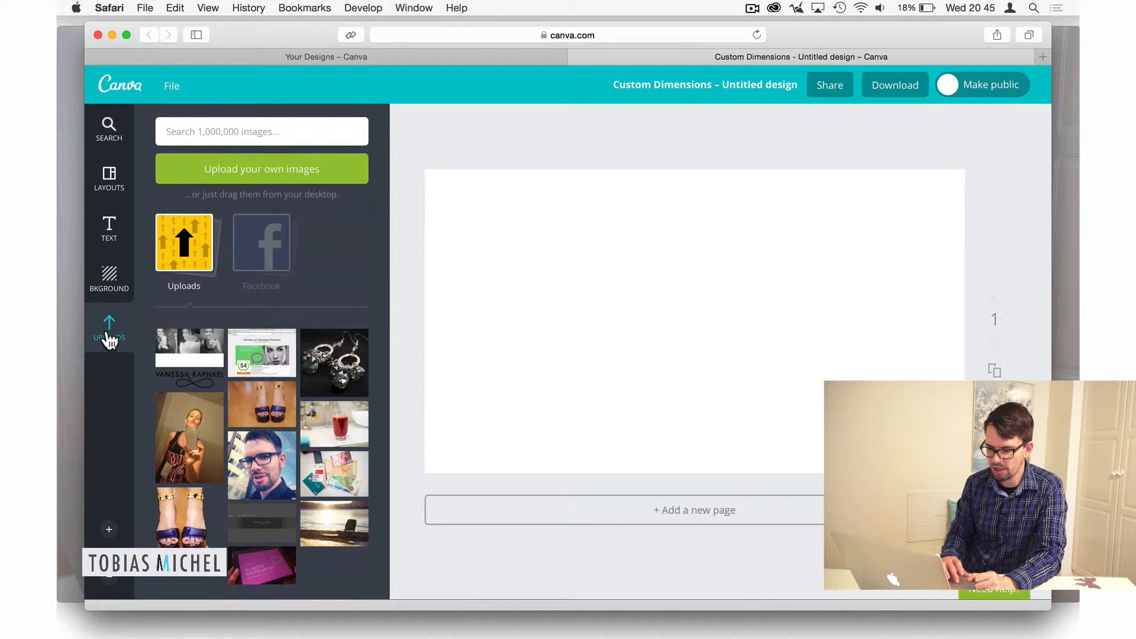
{"action": "left_click", "coordinate": [216, 174]}
{"action": "scroll", "coordinate": [580, 247], "scroll_direction": "down", "scroll_amount": 3}
{"action": "scroll", "coordinate": [584, 251], "scroll_direction": "down", "scroll_amount": 10}
{"action": "scroll", "coordinate": [584, 251], "scroll_direction": "down", "scroll_amount": 5}
{"action": "left_click", "coordinate": [536, 248]}
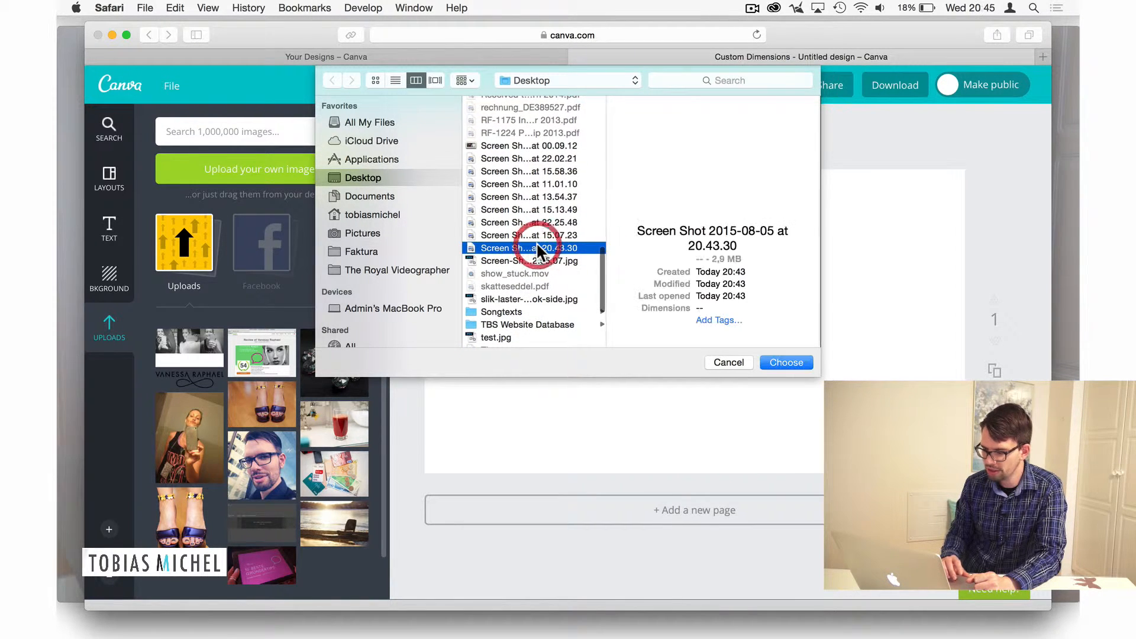
{"action": "left_click", "coordinate": [777, 360]}
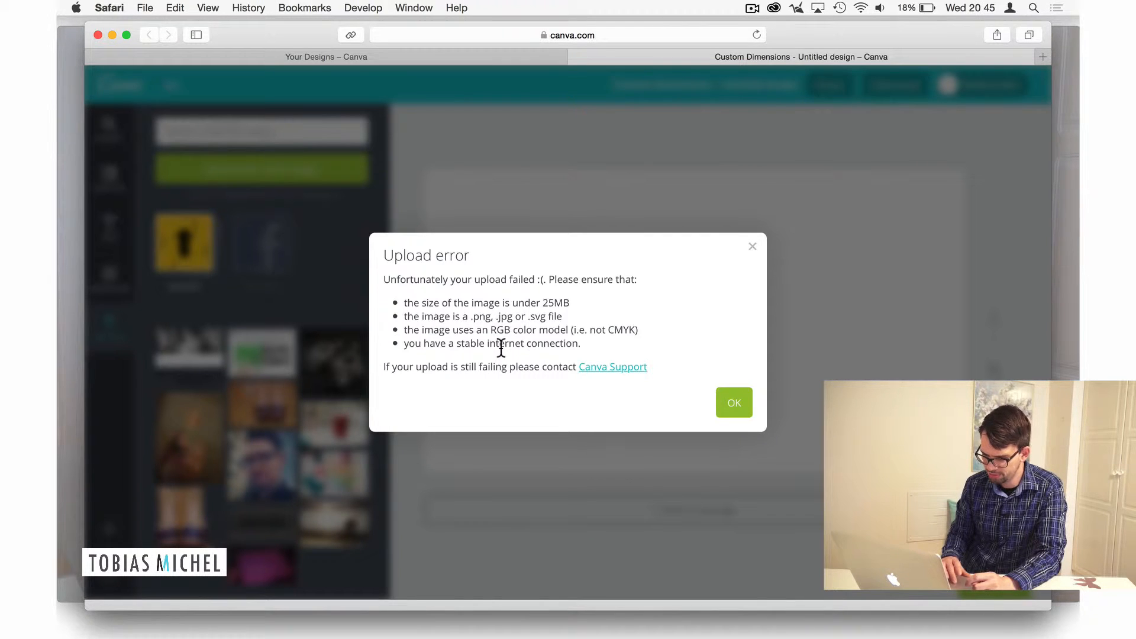
{"action": "left_click", "coordinate": [735, 407]}
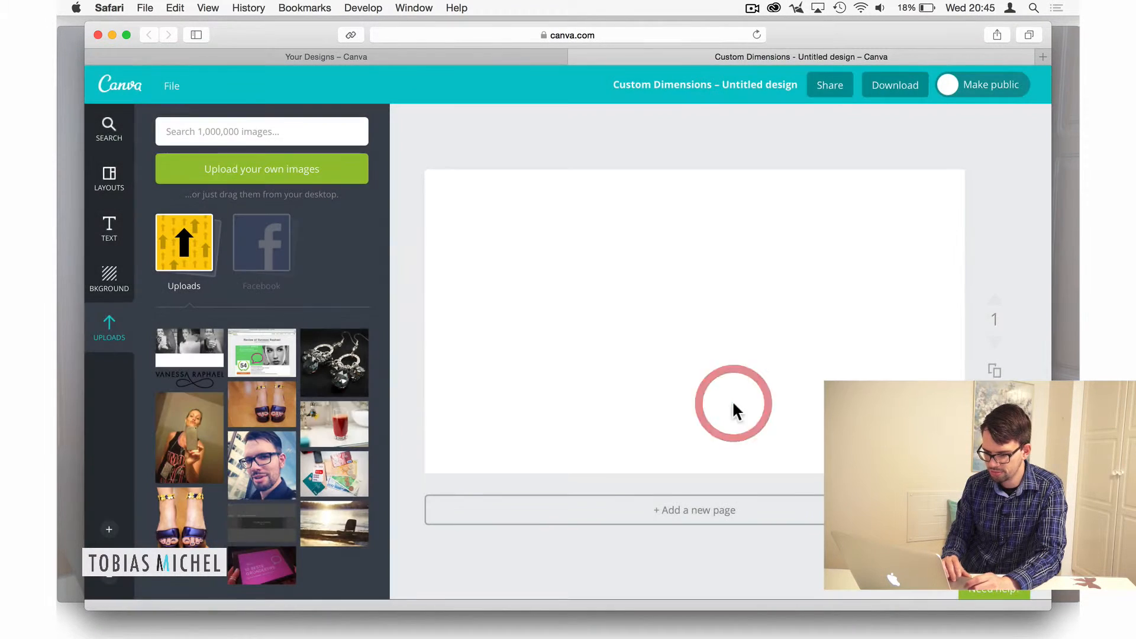
Retry uploading the 20.43.30 screenshot from the Desktop after checking its file size, and close the Safari problem report
{"action": "left_click", "coordinate": [279, 178]}
{"action": "scroll", "coordinate": [544, 231], "scroll_direction": "down", "scroll_amount": 10}
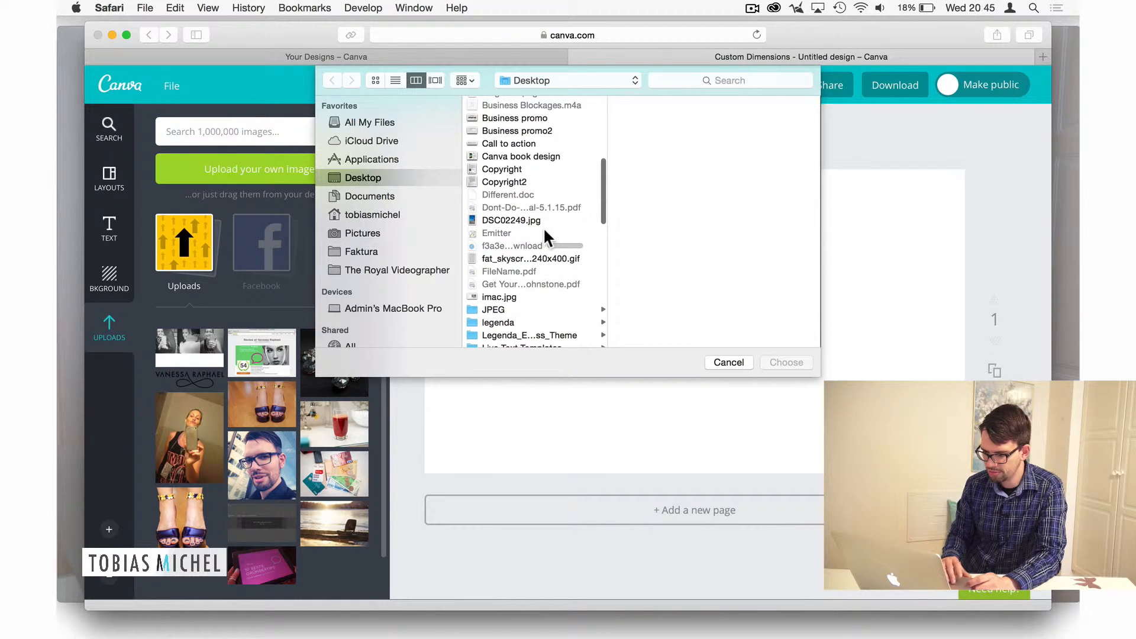
{"action": "scroll", "coordinate": [544, 234], "scroll_direction": "down", "scroll_amount": 5}
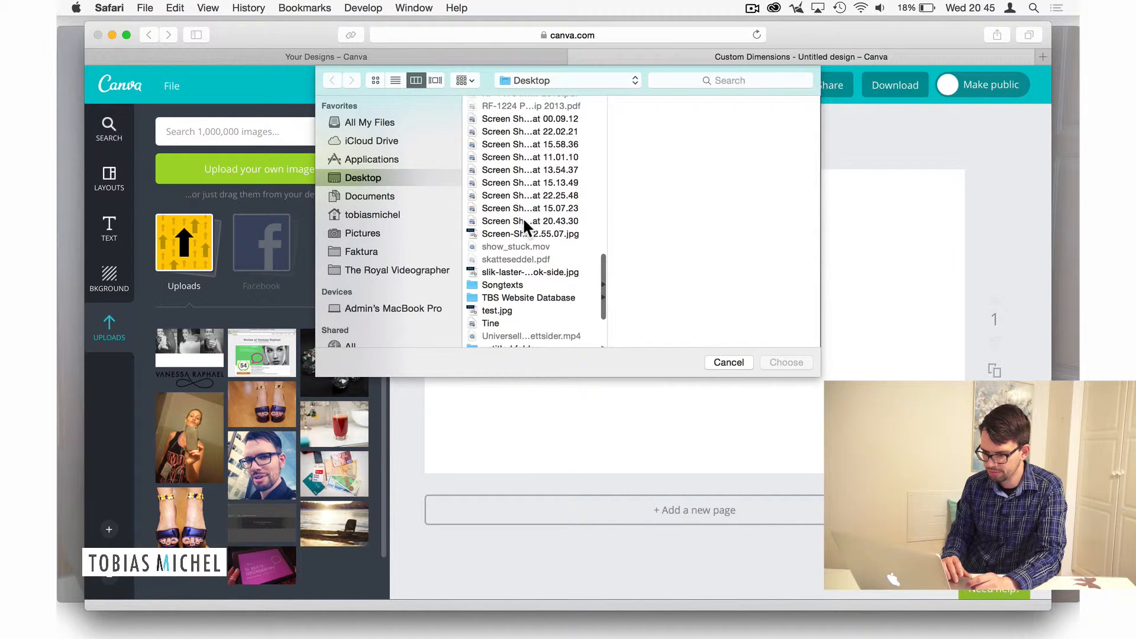
{"action": "left_click", "coordinate": [523, 221]}
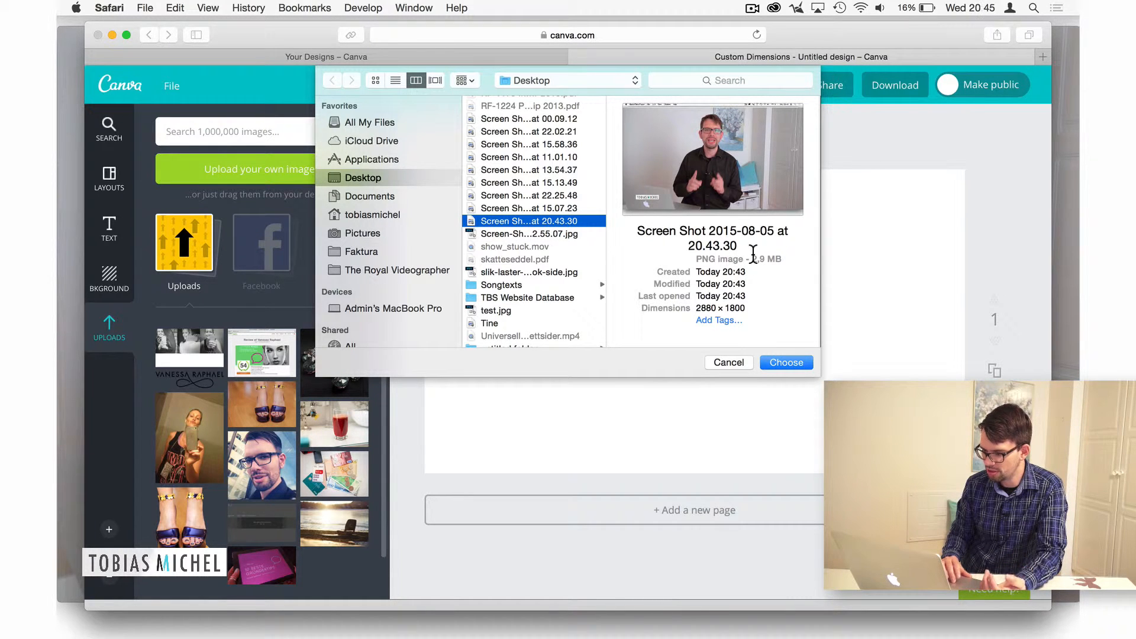
{"action": "left_click_drag", "start_coordinate": [752, 258], "coordinate": [776, 259]}
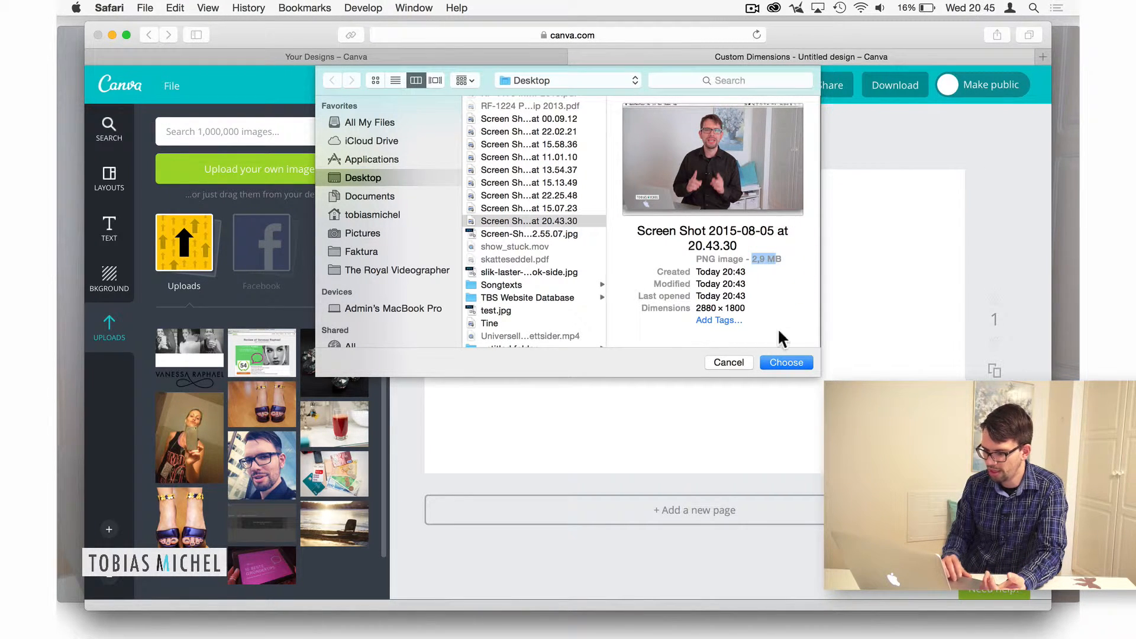
{"action": "left_click", "coordinate": [777, 362]}
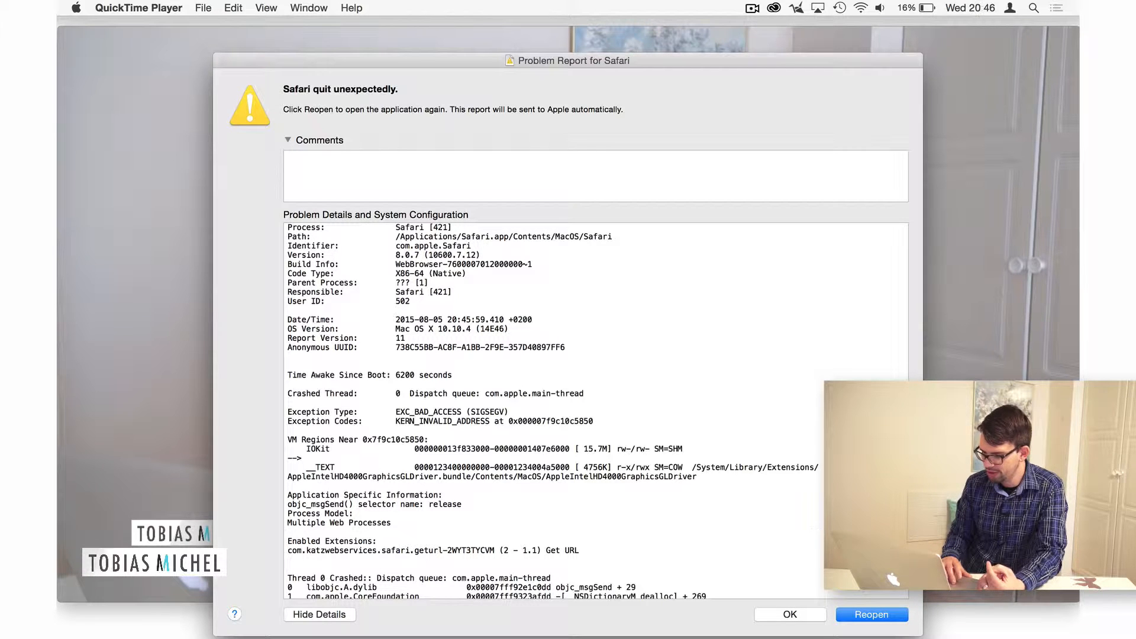
{"action": "left_click", "coordinate": [798, 615]}
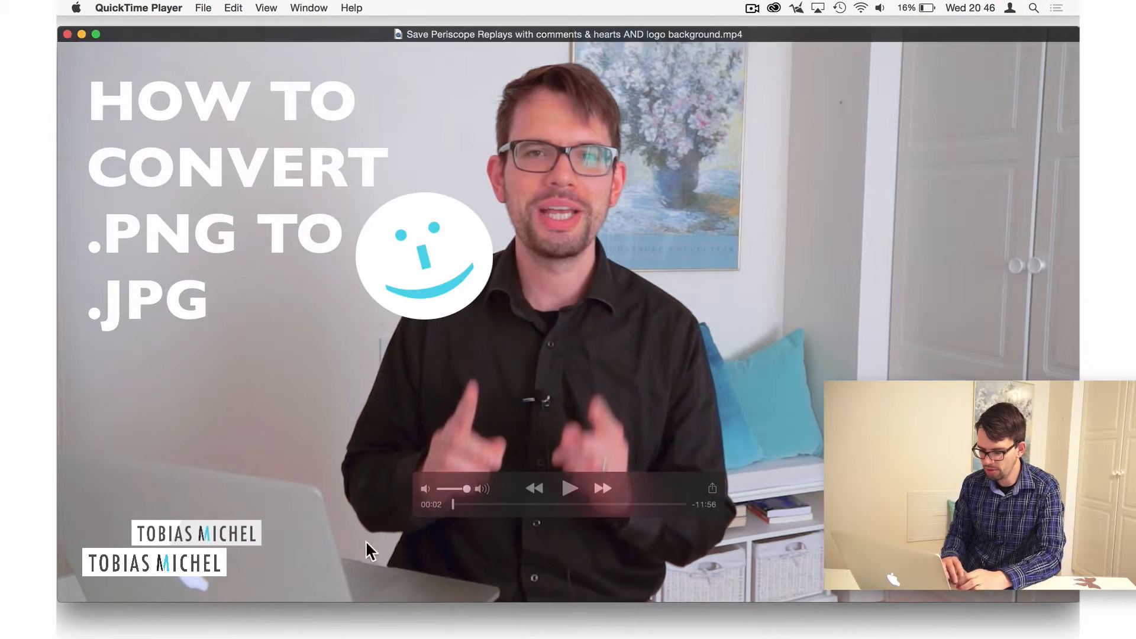
Launch the Preview app through a system search
{"action": "key", "text": "super+space"}
{"action": "type", "text": "pr"}
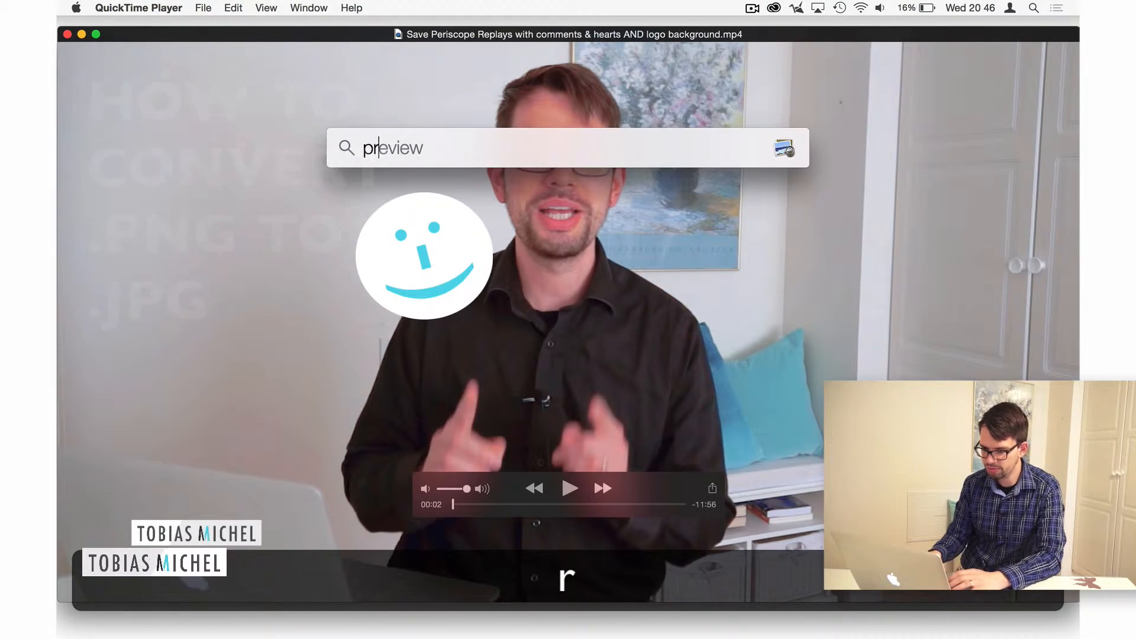
{"action": "key", "text": "Return"}
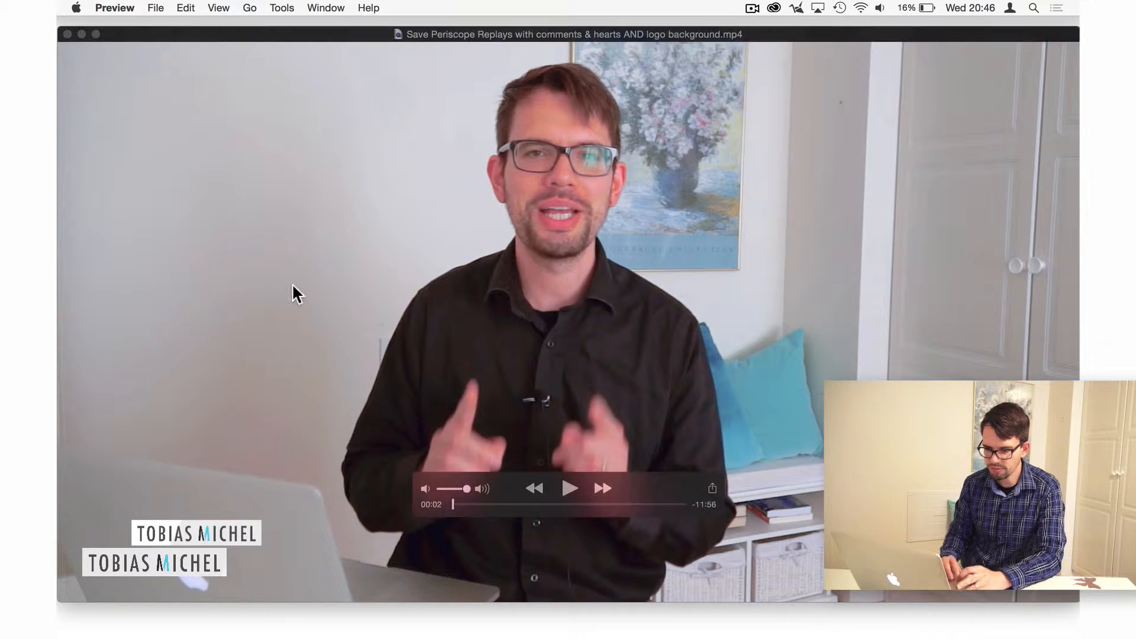
Open the PNG image "Screen Shot 2015-08-05 at 20.43.30" from the Desktop in Preview
{"action": "left_click", "coordinate": [154, 7]}
{"action": "left_click", "coordinate": [168, 37]}
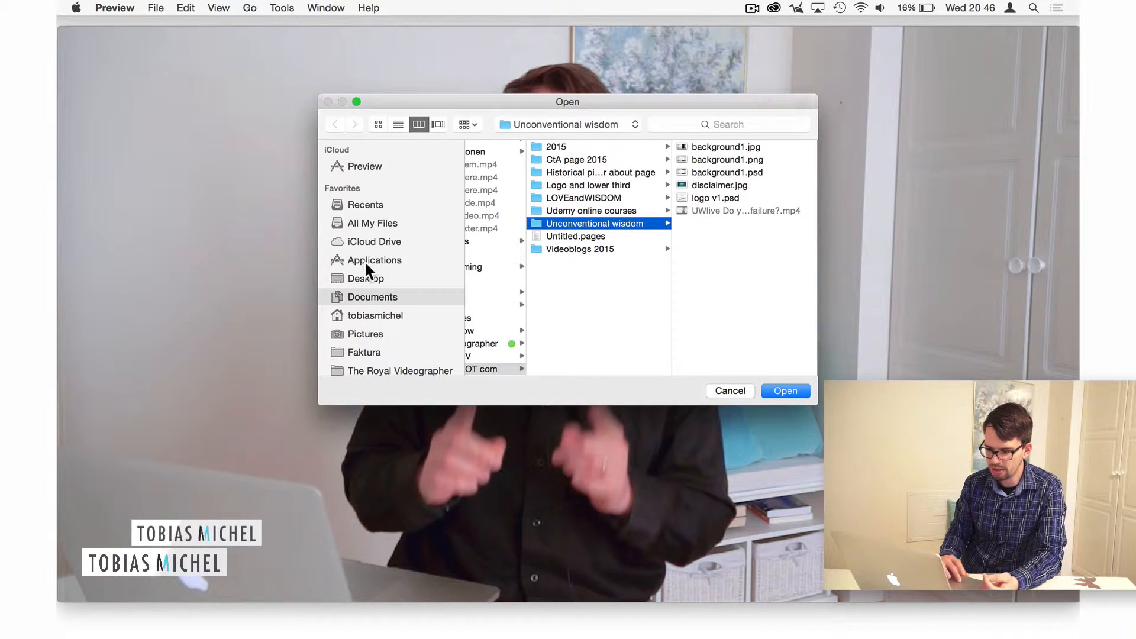
{"action": "left_click", "coordinate": [366, 278]}
{"action": "scroll", "coordinate": [517, 253], "scroll_direction": "down", "scroll_amount": 10}
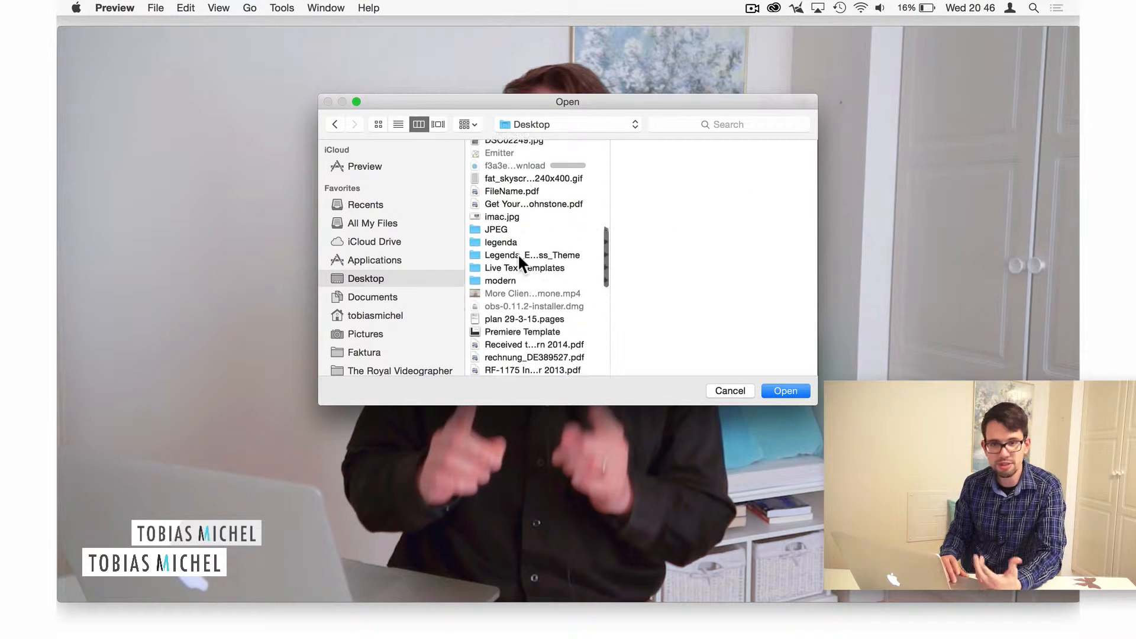
{"action": "scroll", "coordinate": [517, 253], "scroll_direction": "down", "scroll_amount": 5}
{"action": "scroll", "coordinate": [519, 256], "scroll_direction": "down", "scroll_amount": 2}
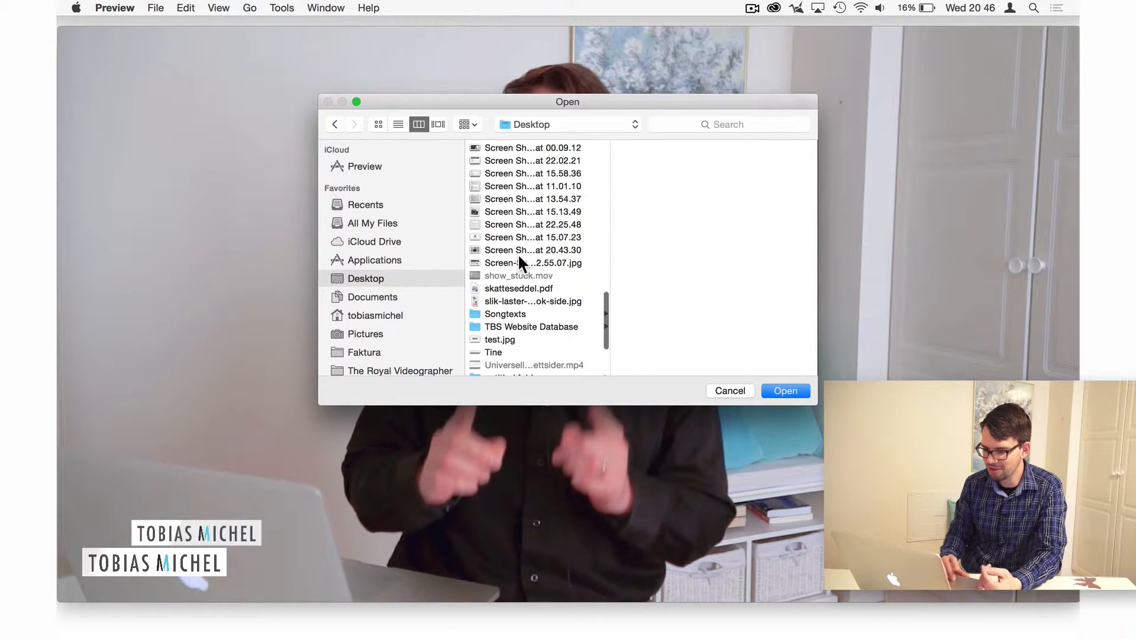
{"action": "left_click", "coordinate": [538, 250]}
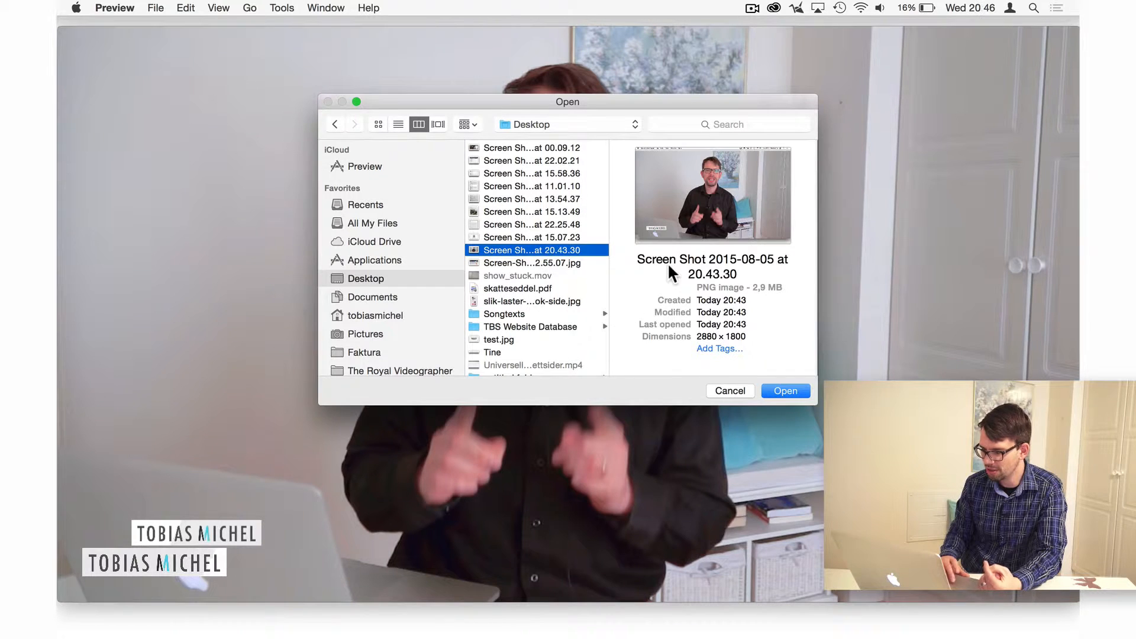
{"action": "left_click_drag", "start_coordinate": [716, 287], "coordinate": [704, 288]}
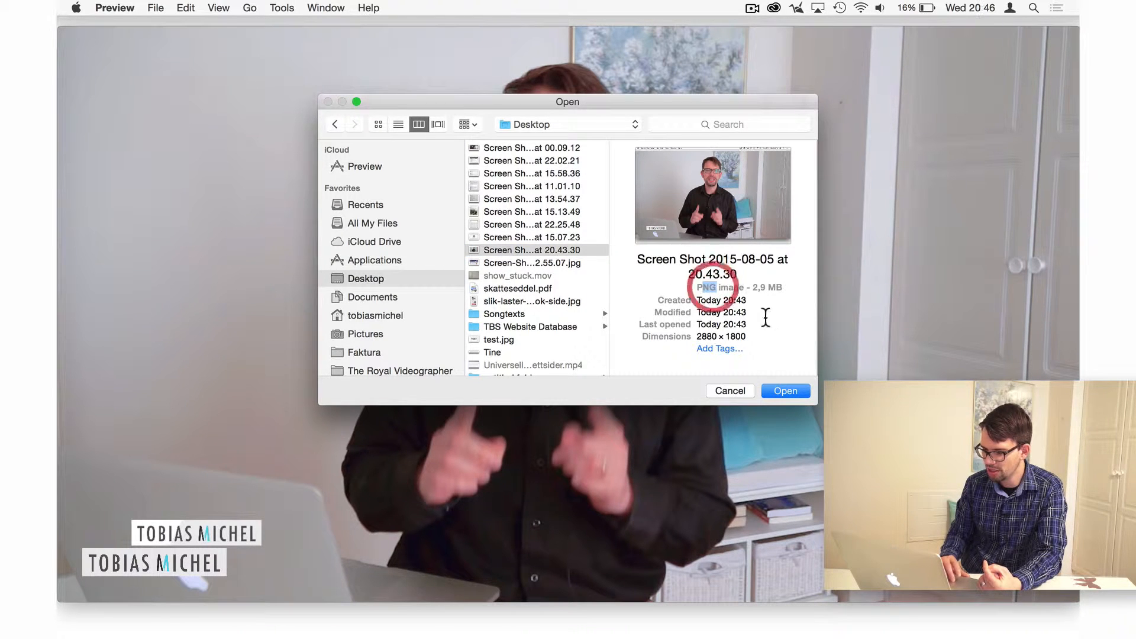
{"action": "left_click", "coordinate": [779, 391]}
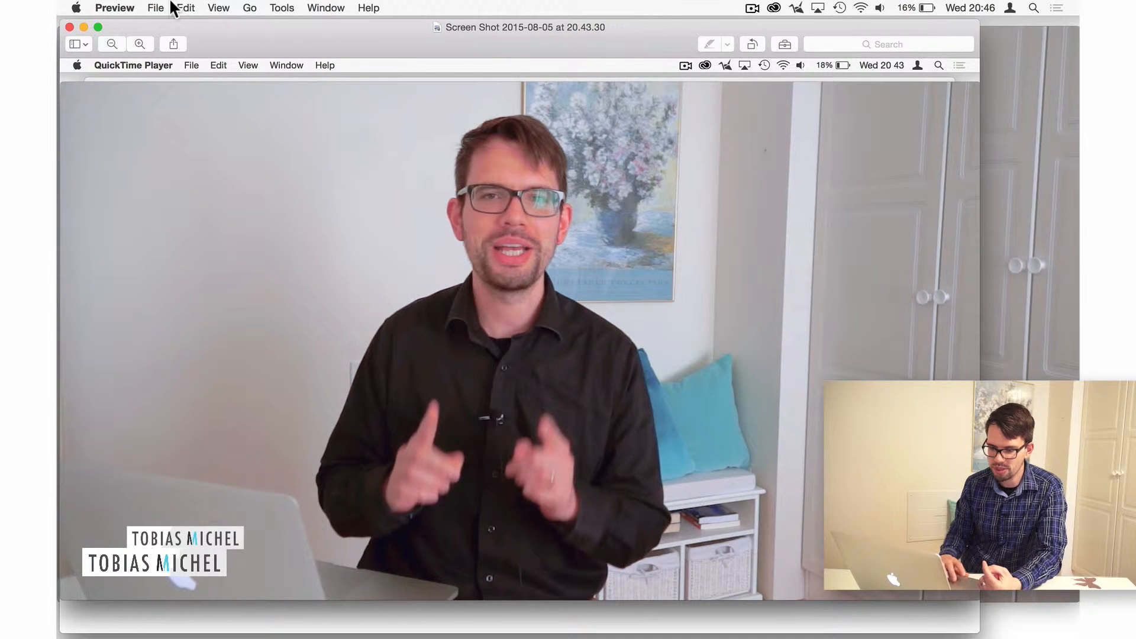
Export the screenshot to the Desktop in JPEG format as "Screen Shot 2015-08-05 at 20.43.30.jpg" and close the image window
{"action": "left_click", "coordinate": [157, 8]}
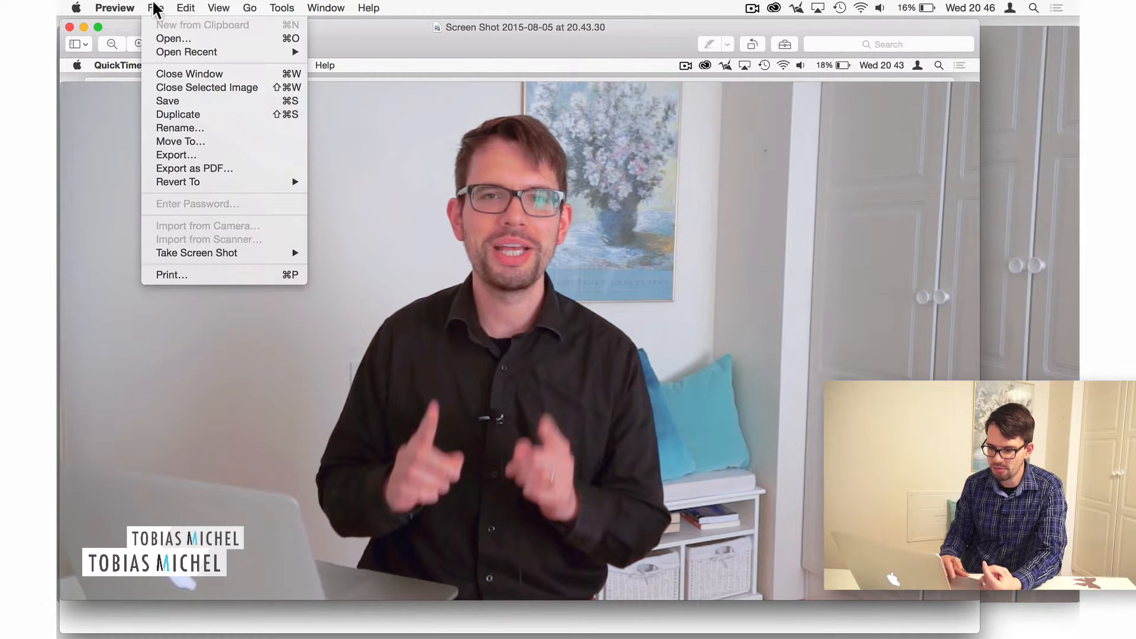
{"action": "left_click", "coordinate": [205, 155]}
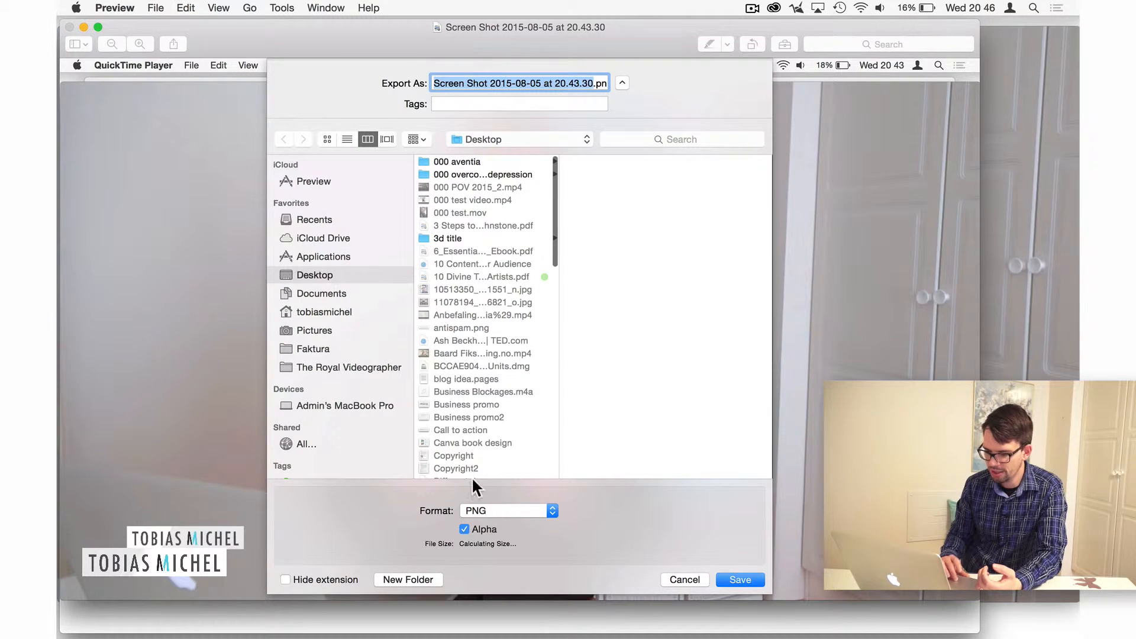
{"action": "left_click", "coordinate": [481, 509]}
{"action": "left_click", "coordinate": [486, 458]}
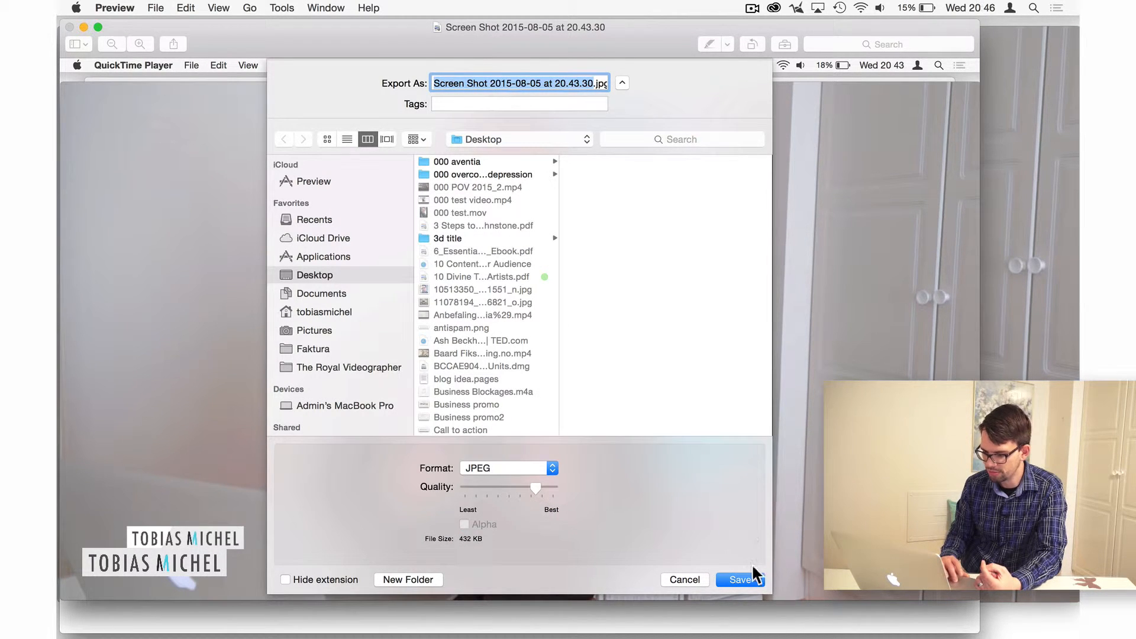
{"action": "left_click", "coordinate": [738, 575]}
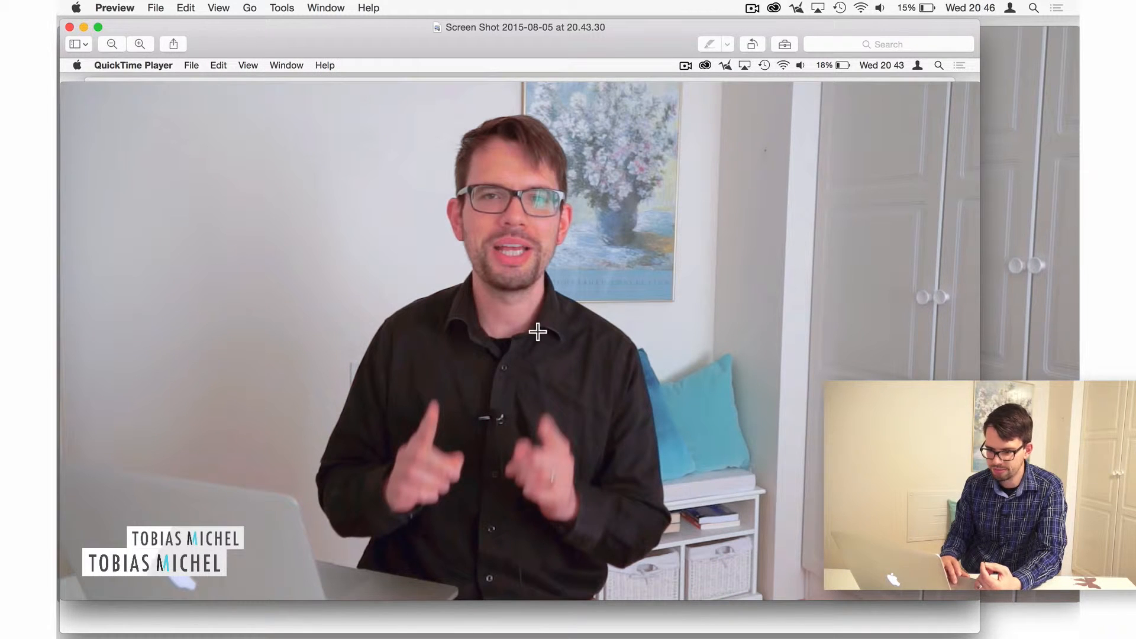
{"action": "left_click", "coordinate": [69, 27]}
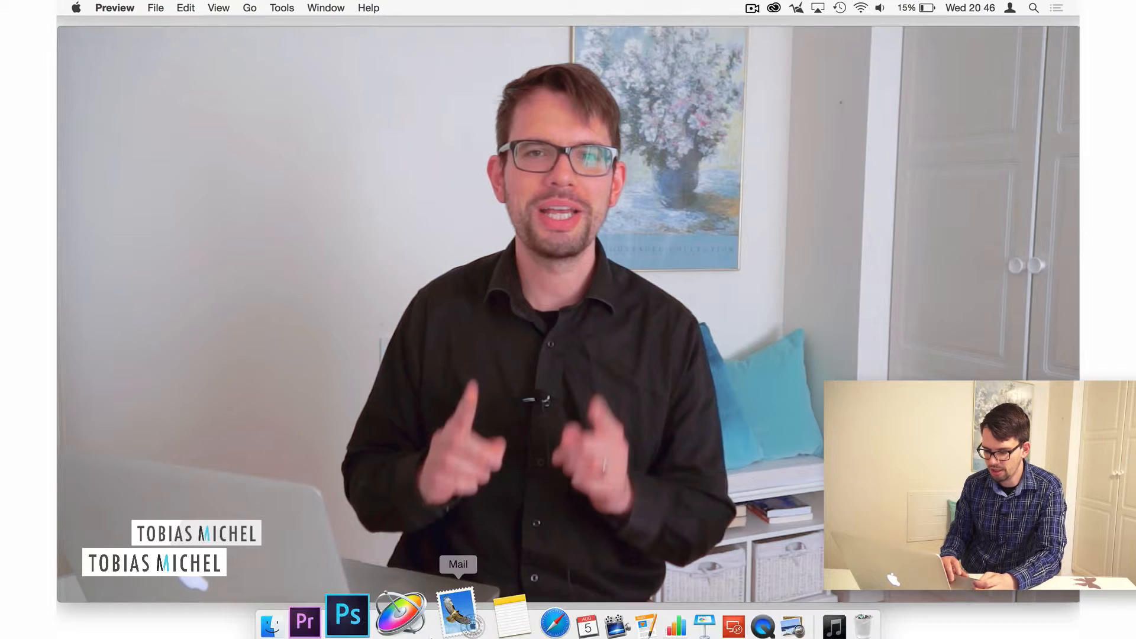
Switch back to Canva in Safari and upload "Screen Shot 2015-08-05 at 20.43.30.jpg" from the Desktop
{"action": "left_click", "coordinate": [508, 624]}
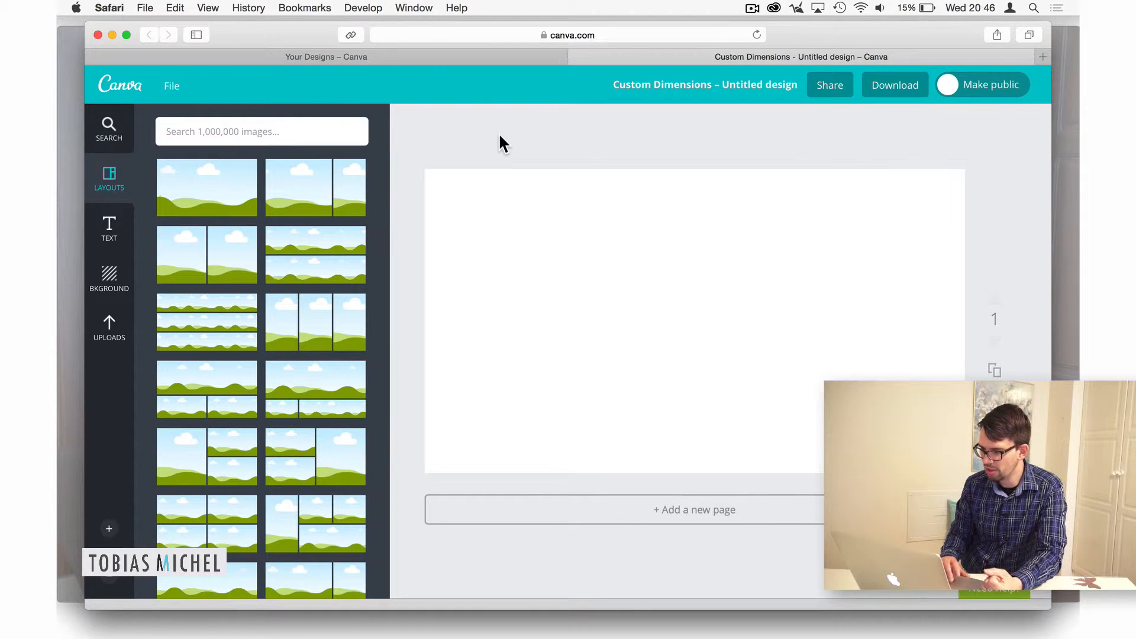
{"action": "left_click", "coordinate": [111, 329]}
{"action": "left_click", "coordinate": [227, 174]}
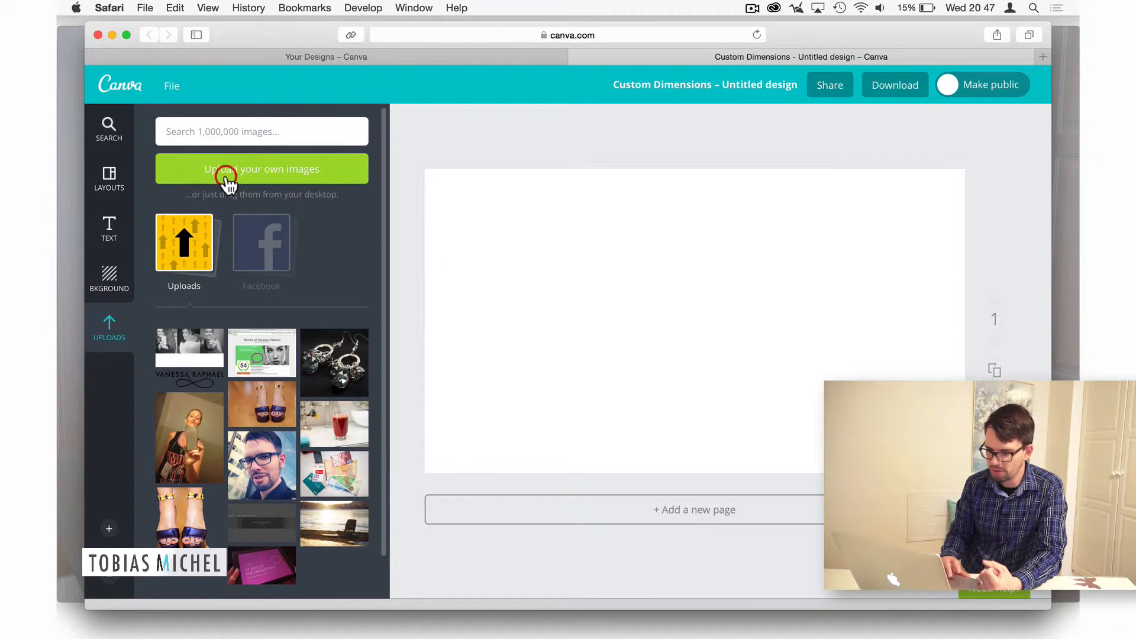
{"action": "scroll", "coordinate": [531, 222], "scroll_direction": "down", "scroll_amount": 20}
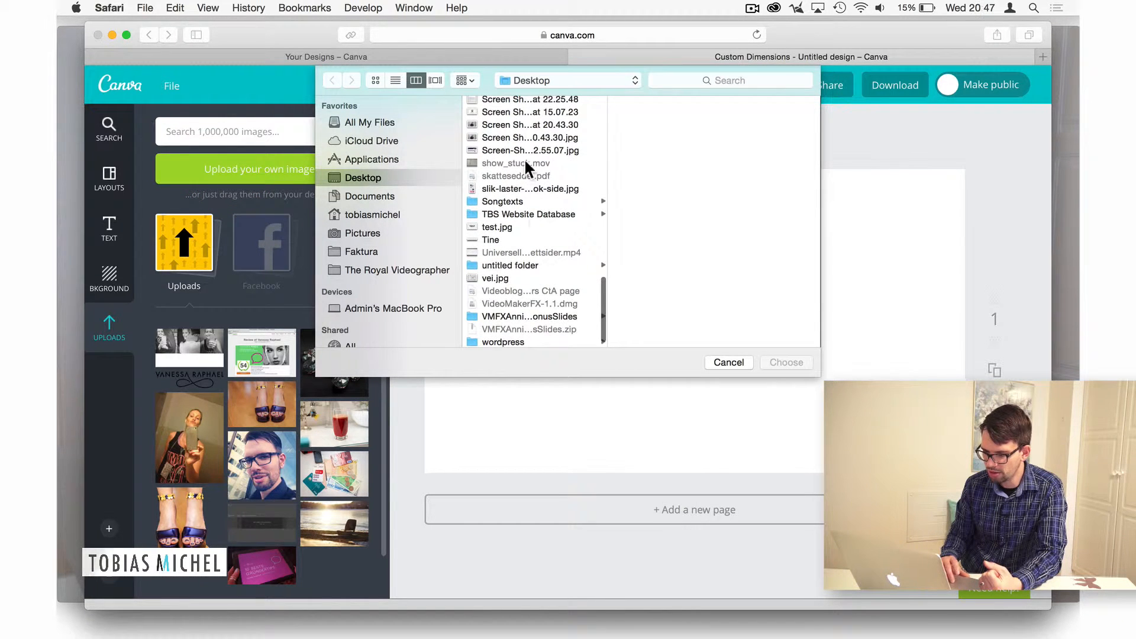
{"action": "left_click", "coordinate": [524, 135]}
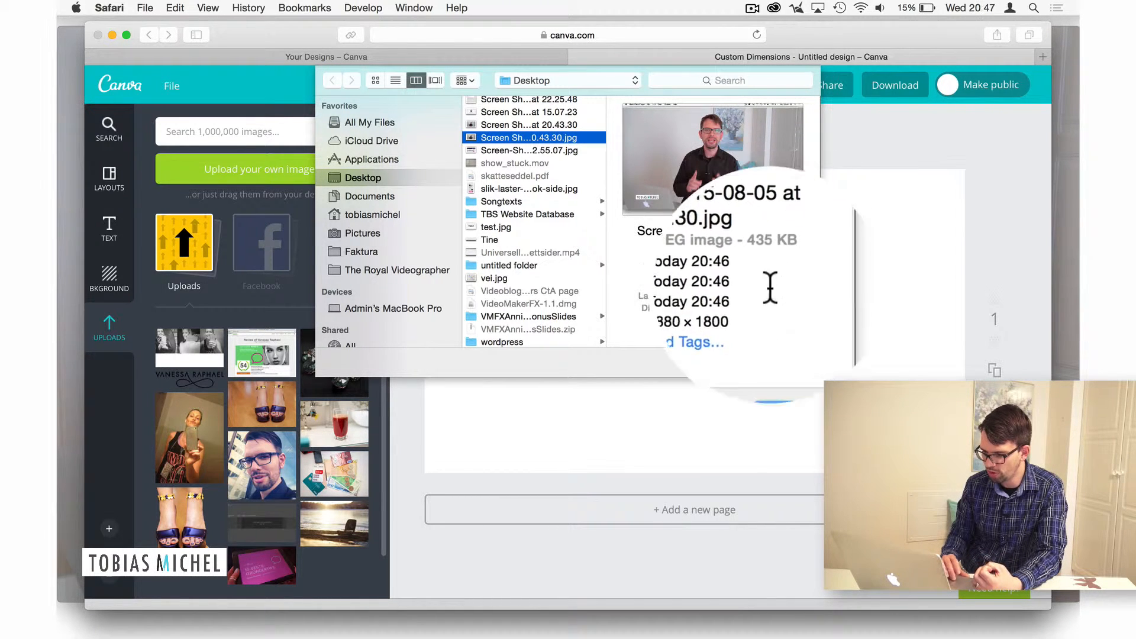
{"action": "left_click", "coordinate": [777, 361]}
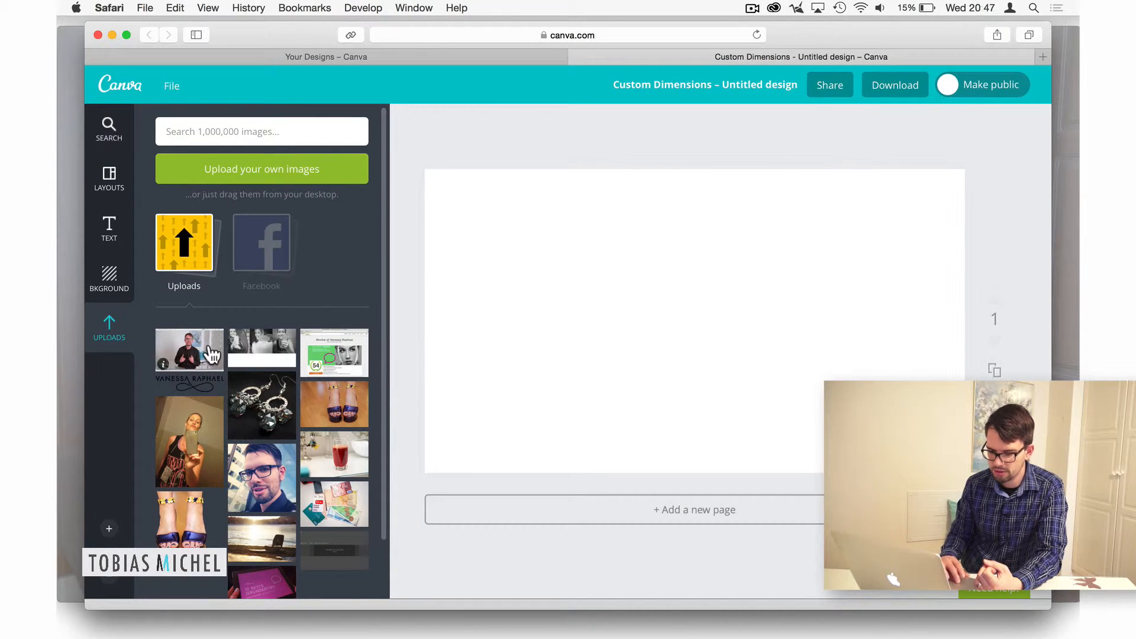
Place the uploaded screenshot on the blank page, then enlarge and reposition it to fill the page with its menu bar cropped off
{"action": "left_click_drag", "start_coordinate": [212, 355], "coordinate": [749, 294]}
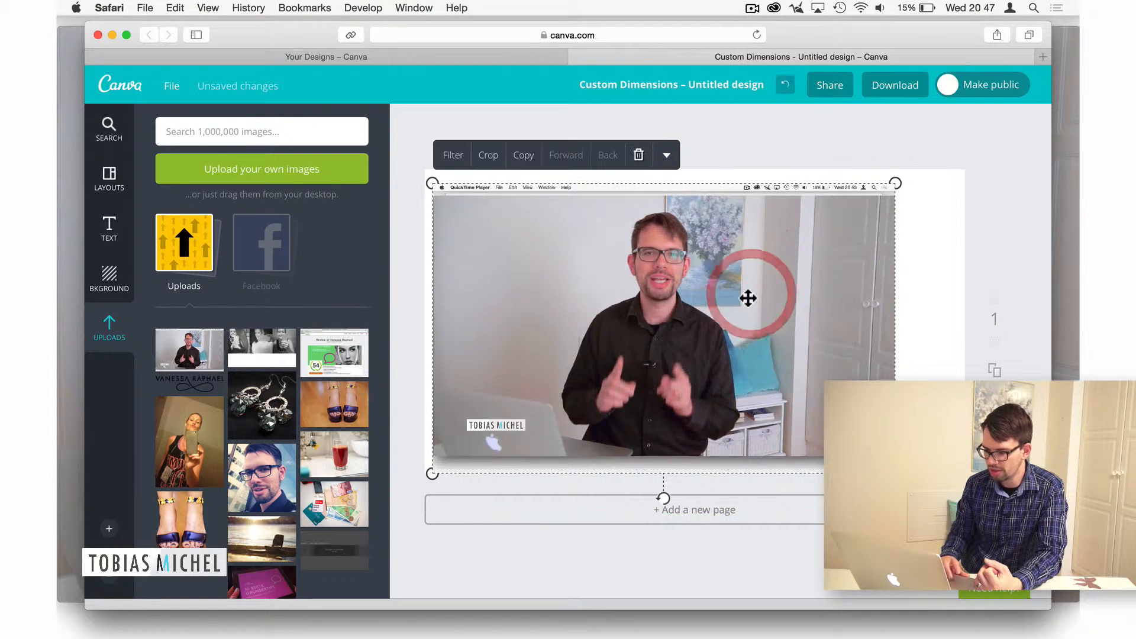
{"action": "left_click", "coordinate": [928, 332]}
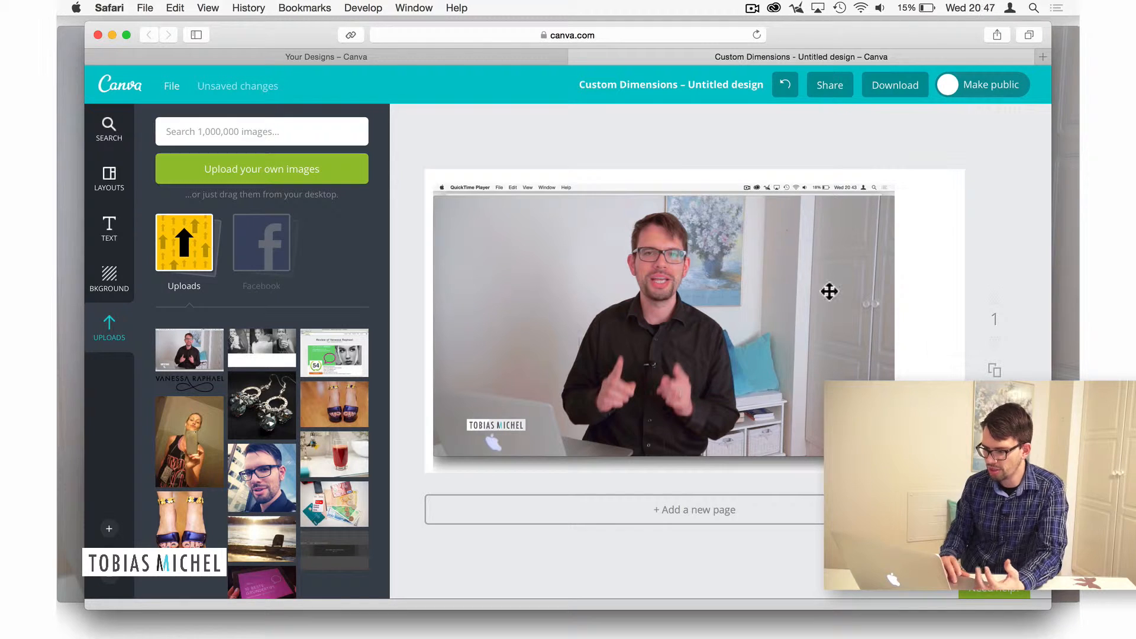
{"action": "left_click", "coordinate": [794, 276]}
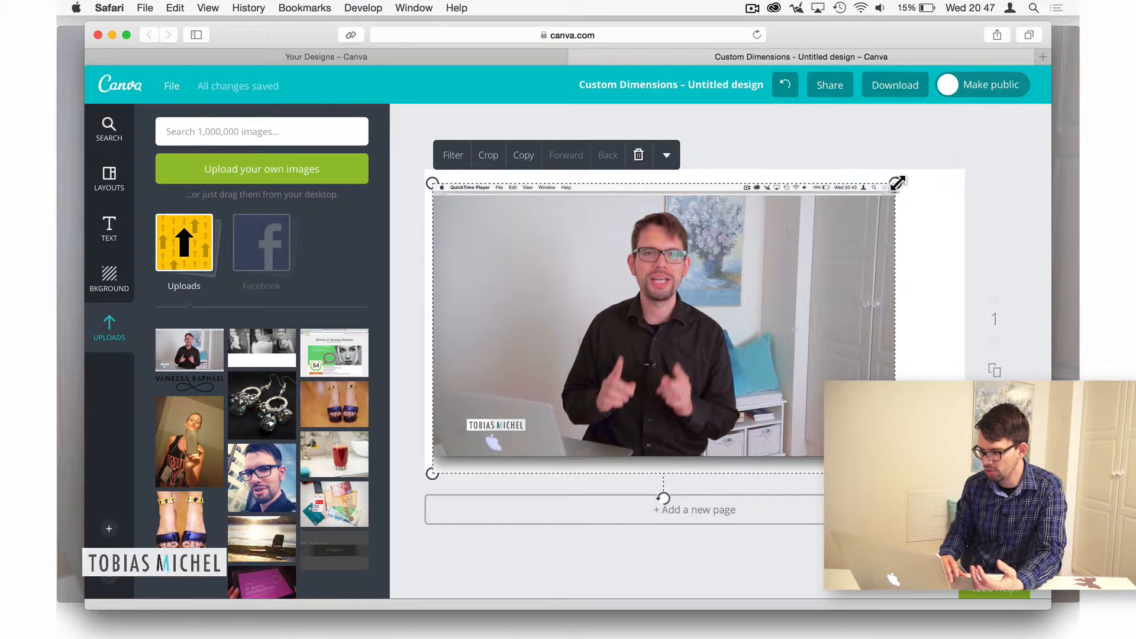
{"action": "left_click_drag", "start_coordinate": [897, 184], "coordinate": [960, 136]}
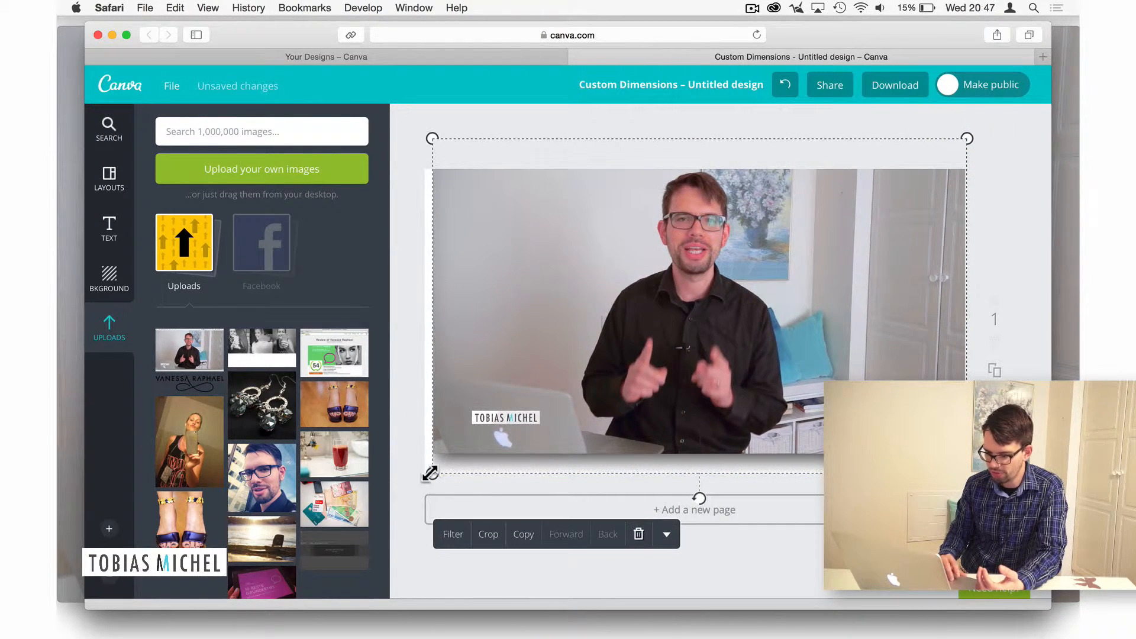
{"action": "left_click_drag", "start_coordinate": [431, 475], "coordinate": [390, 511]}
{"action": "left_click_drag", "start_coordinate": [590, 419], "coordinate": [611, 421]}
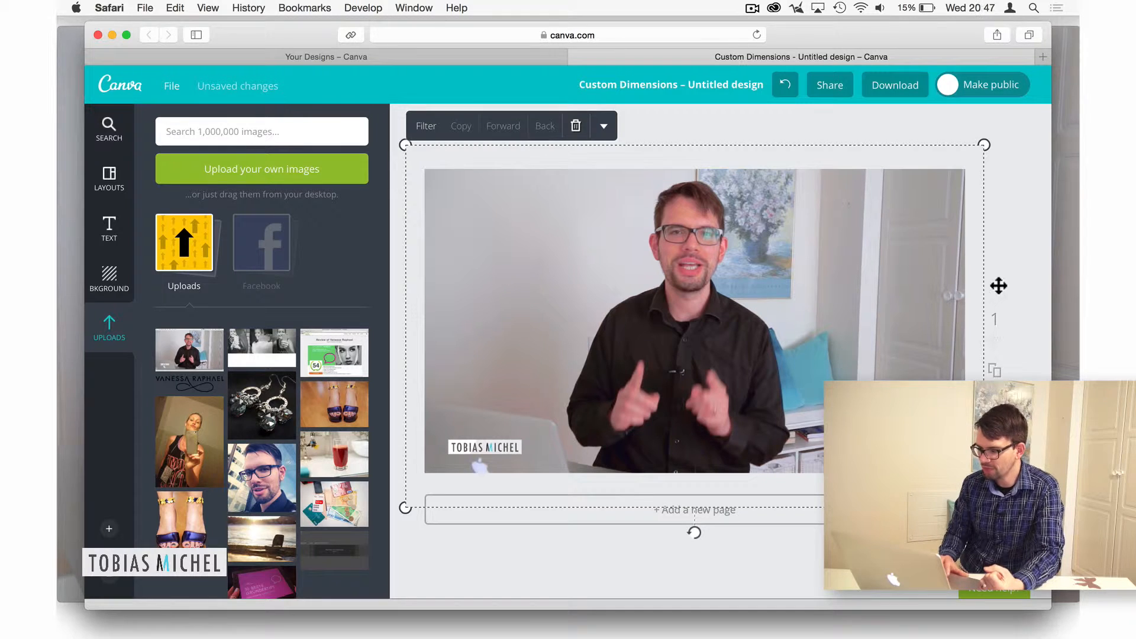
{"action": "left_click", "coordinate": [1024, 278]}
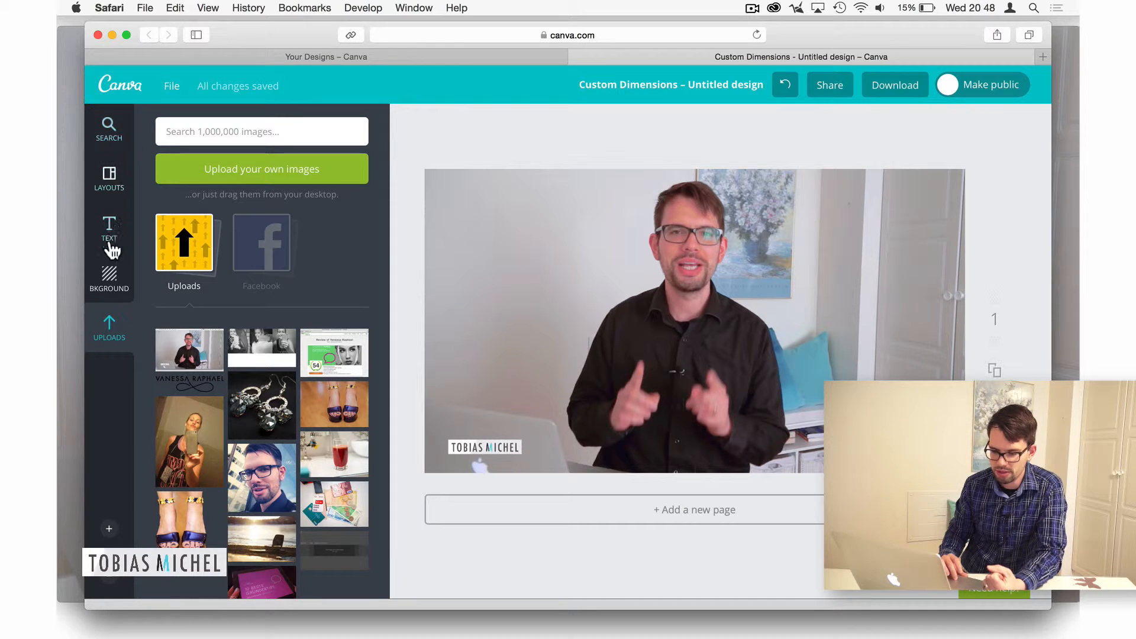
Add a heading text box to the thumbnail with the text "SAVE"
{"action": "left_click", "coordinate": [109, 222]}
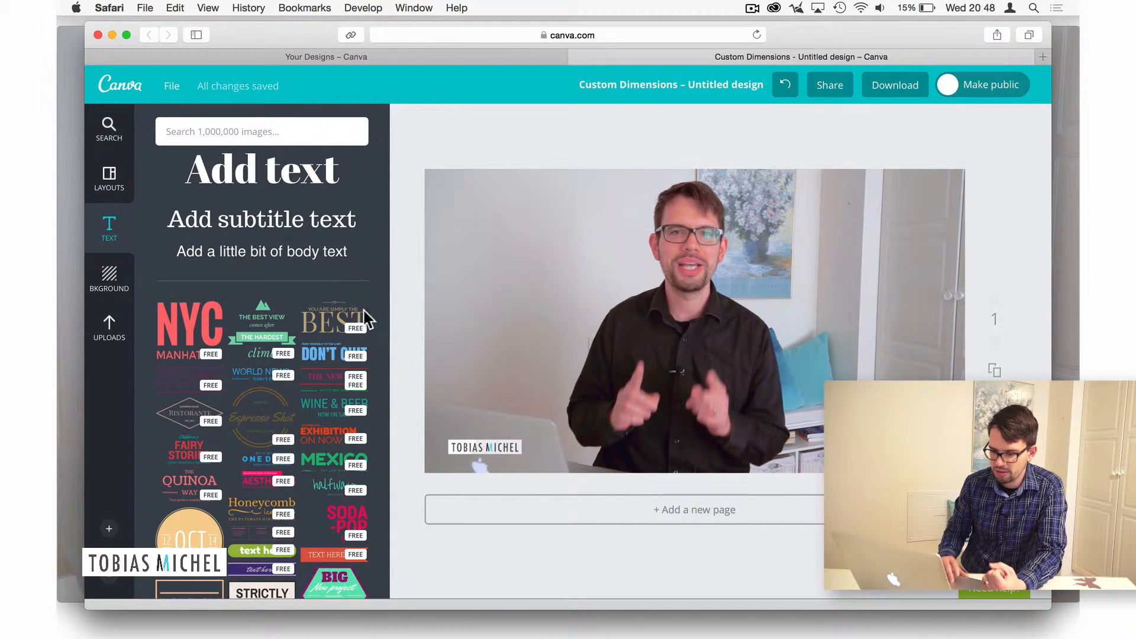
{"action": "left_click", "coordinate": [266, 180]}
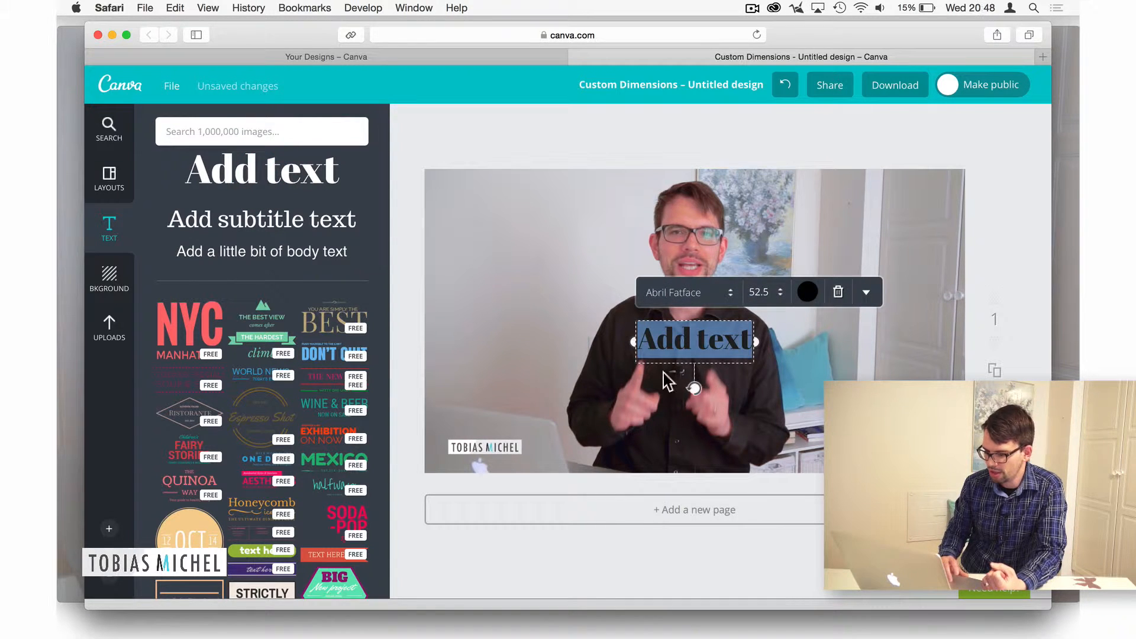
{"action": "key", "text": "shift"}
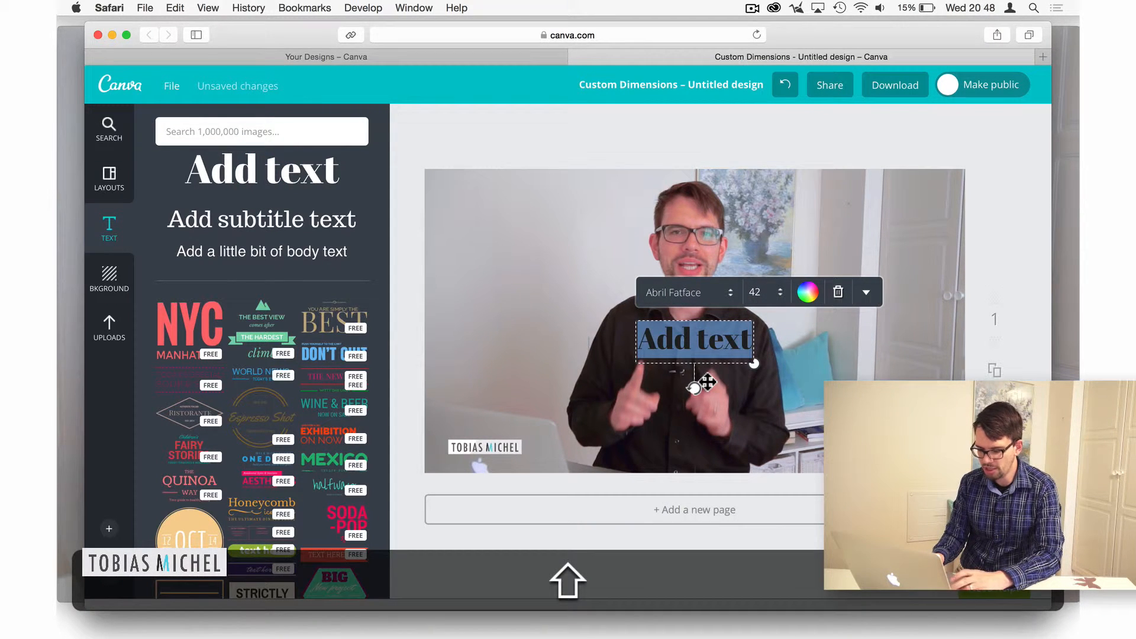
{"action": "type", "text": "CREATE"}
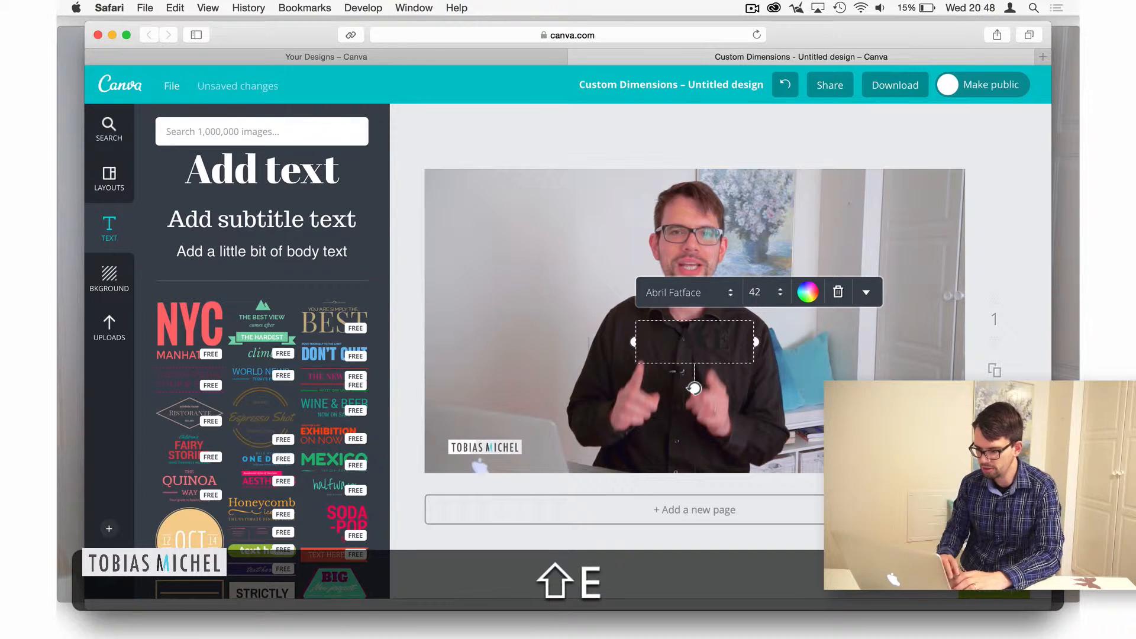
Color the "SAVE" heading blue and set its font to Aileron Heavy
{"action": "left_click", "coordinate": [808, 293]}
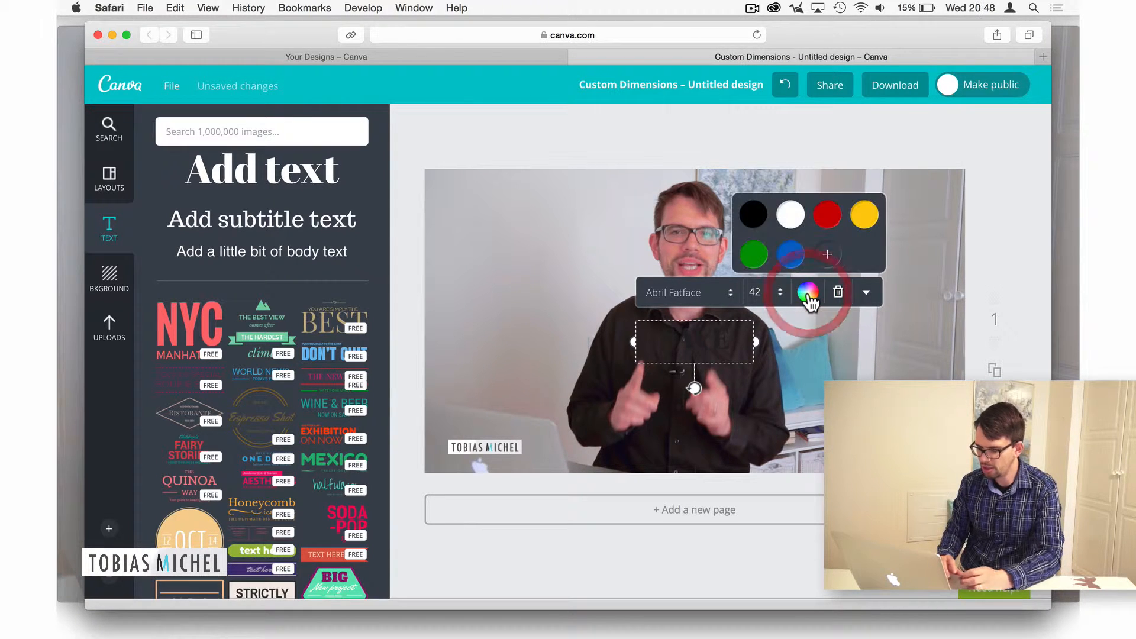
{"action": "left_click", "coordinate": [789, 257]}
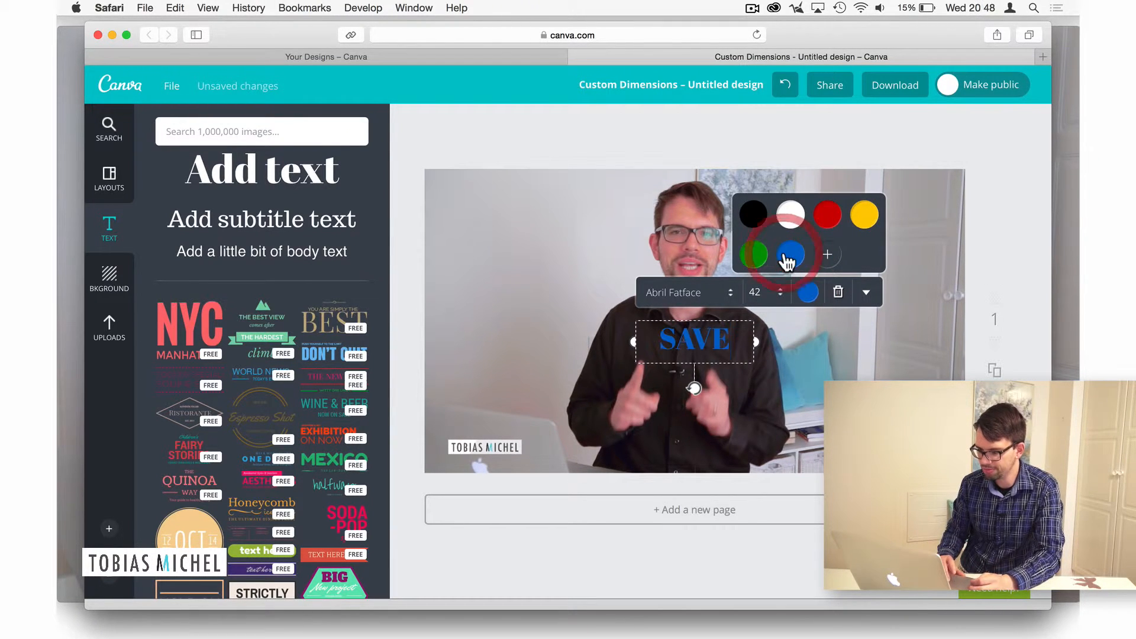
{"action": "left_click", "coordinate": [731, 294]}
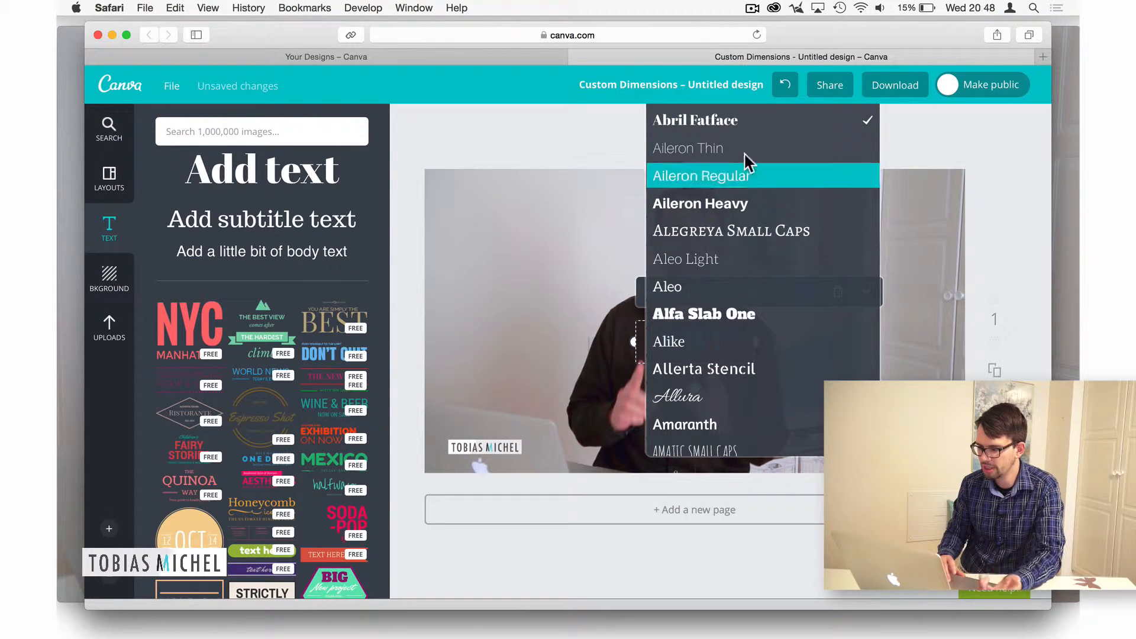
{"action": "left_click", "coordinate": [753, 208]}
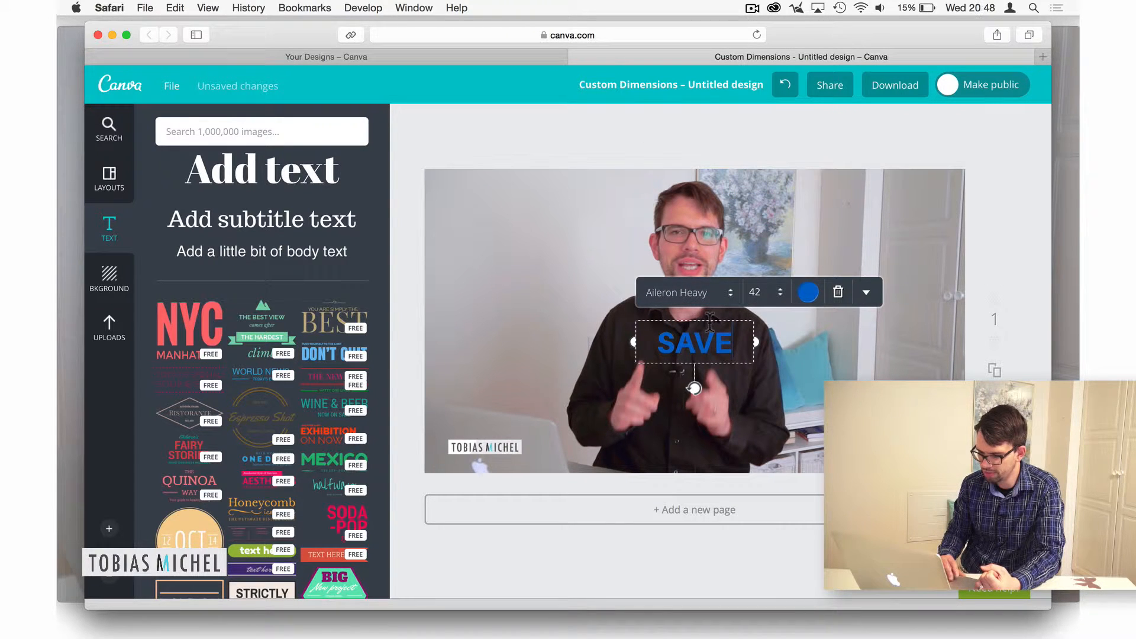
Move the "SAVE" heading to the image's upper-left area and set its font size to 72
{"action": "left_click_drag", "start_coordinate": [688, 323], "coordinate": [496, 198]}
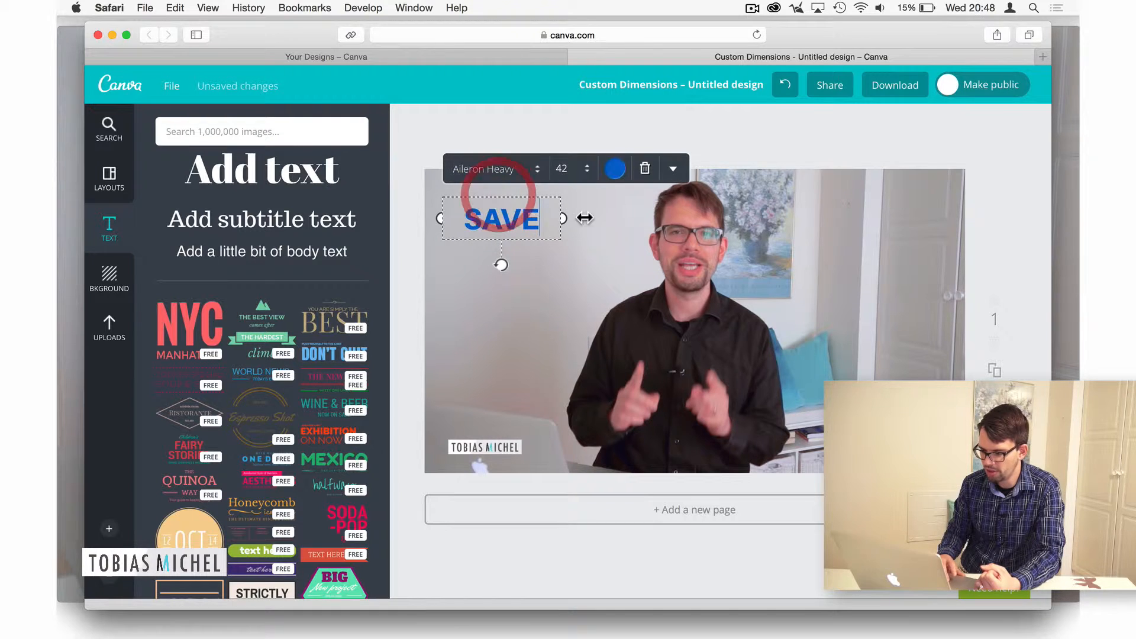
{"action": "left_click", "coordinate": [566, 168]}
{"action": "left_click", "coordinate": [599, 470]}
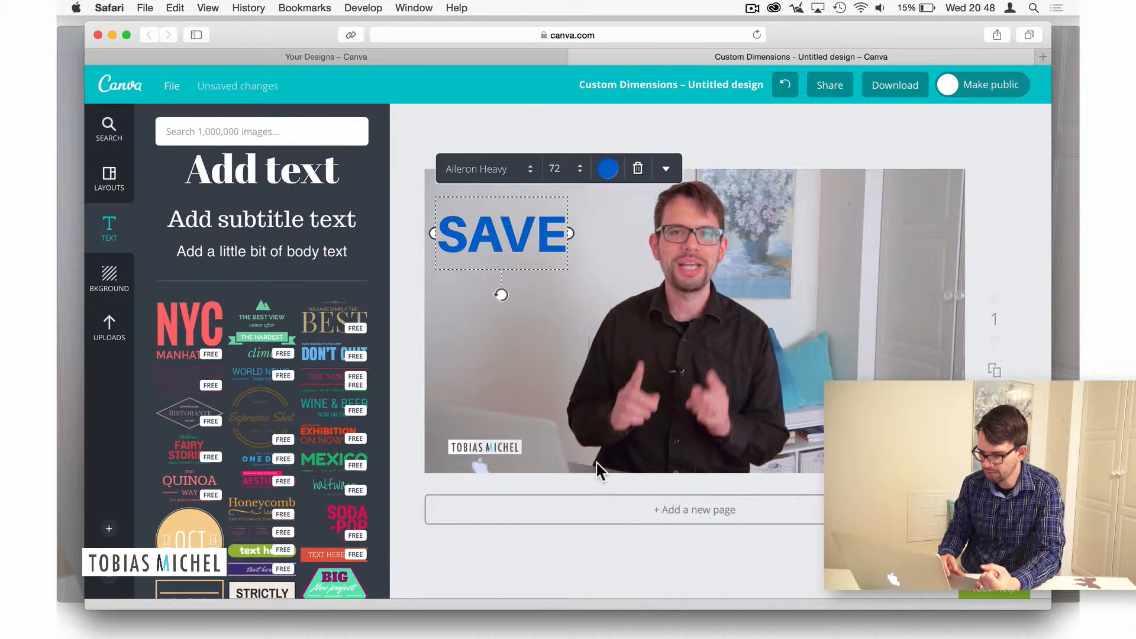
Set the "SAVE" heading's text alignment to Left
{"action": "left_click", "coordinate": [666, 169]}
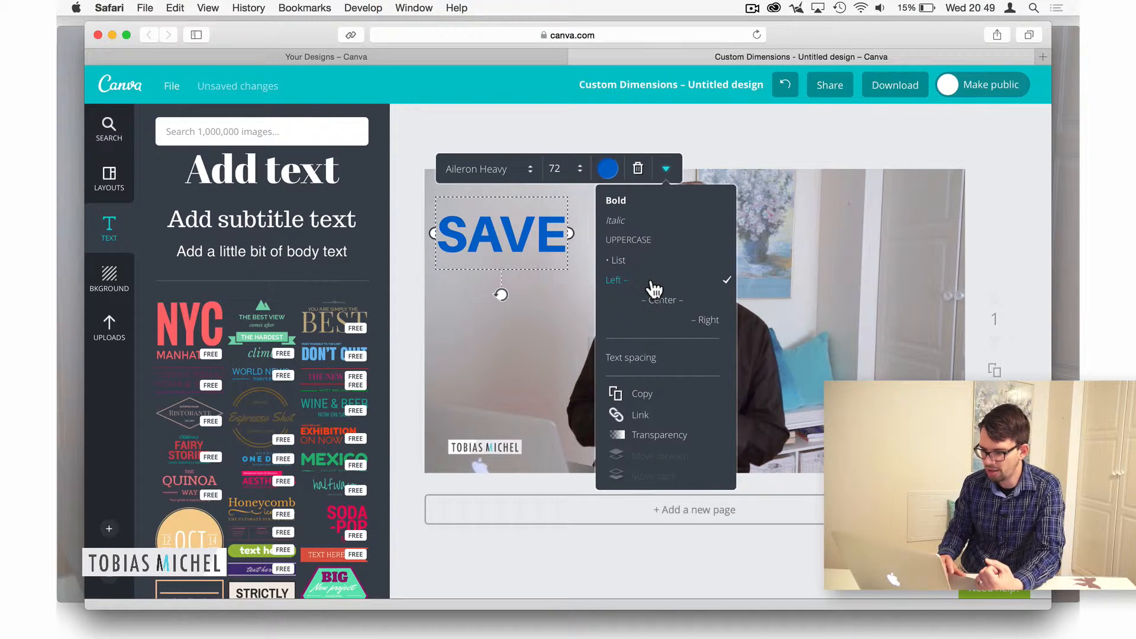
{"action": "left_click", "coordinate": [627, 286]}
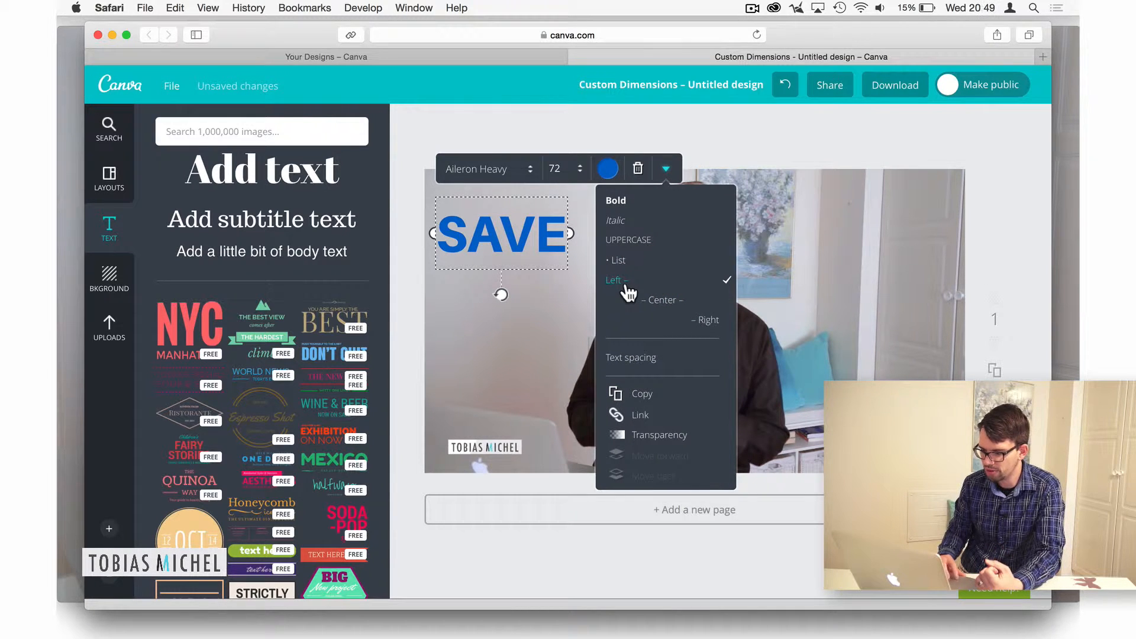
{"action": "left_click", "coordinate": [548, 269]}
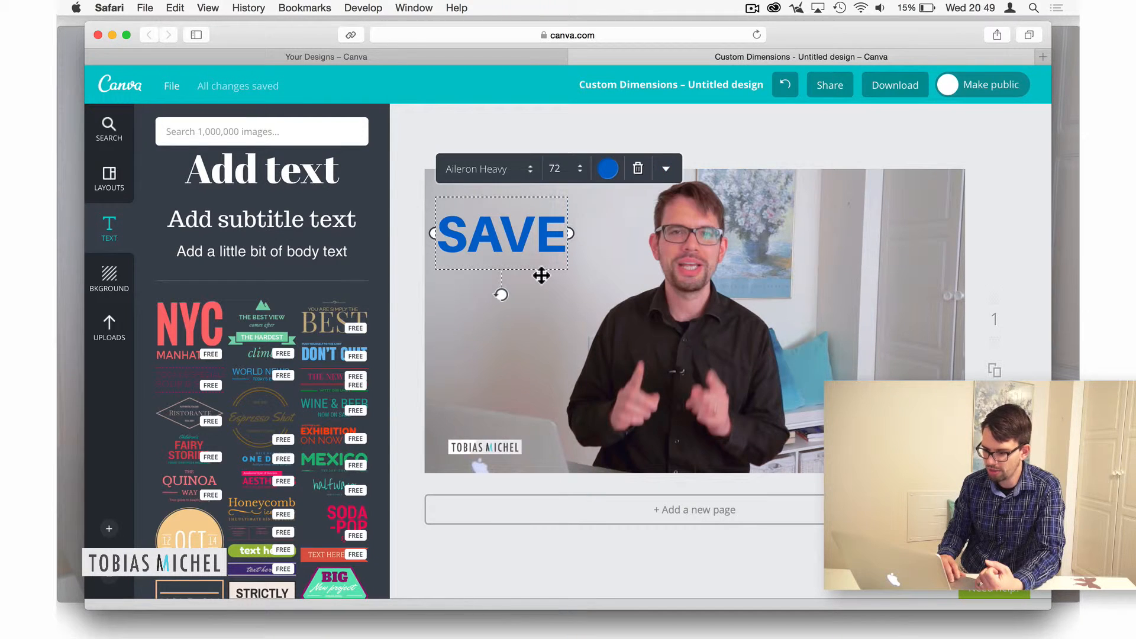
Shift the "SAVE" heading slightly right and up, and add a second heading with the text "Persi" below it
{"action": "left_click_drag", "start_coordinate": [542, 275], "coordinate": [563, 270]}
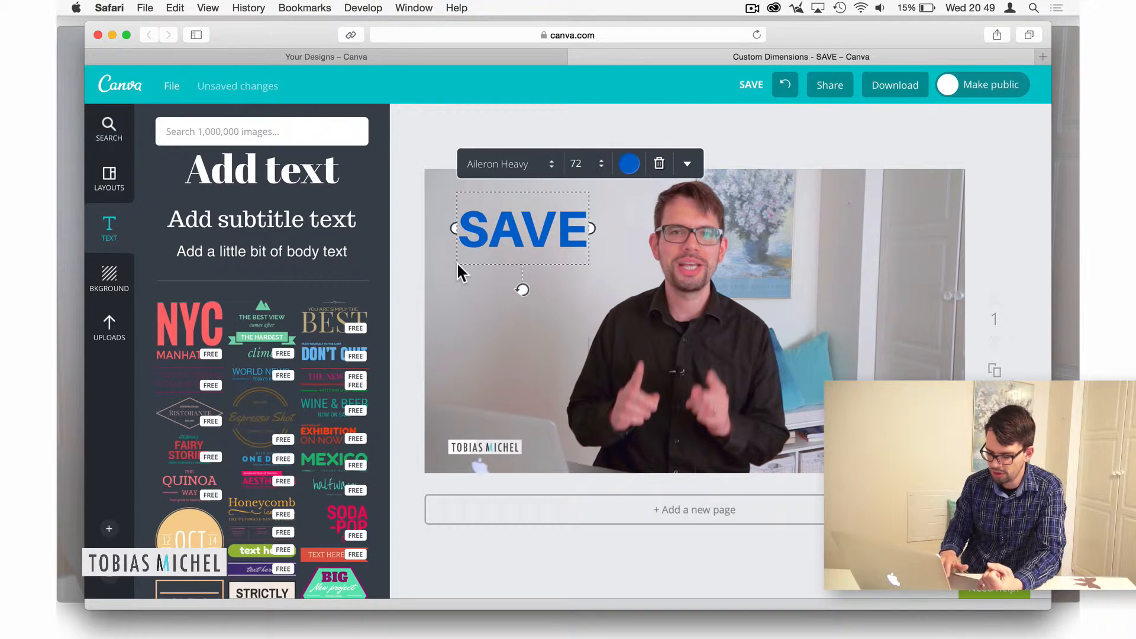
{"action": "left_click", "coordinate": [312, 187]}
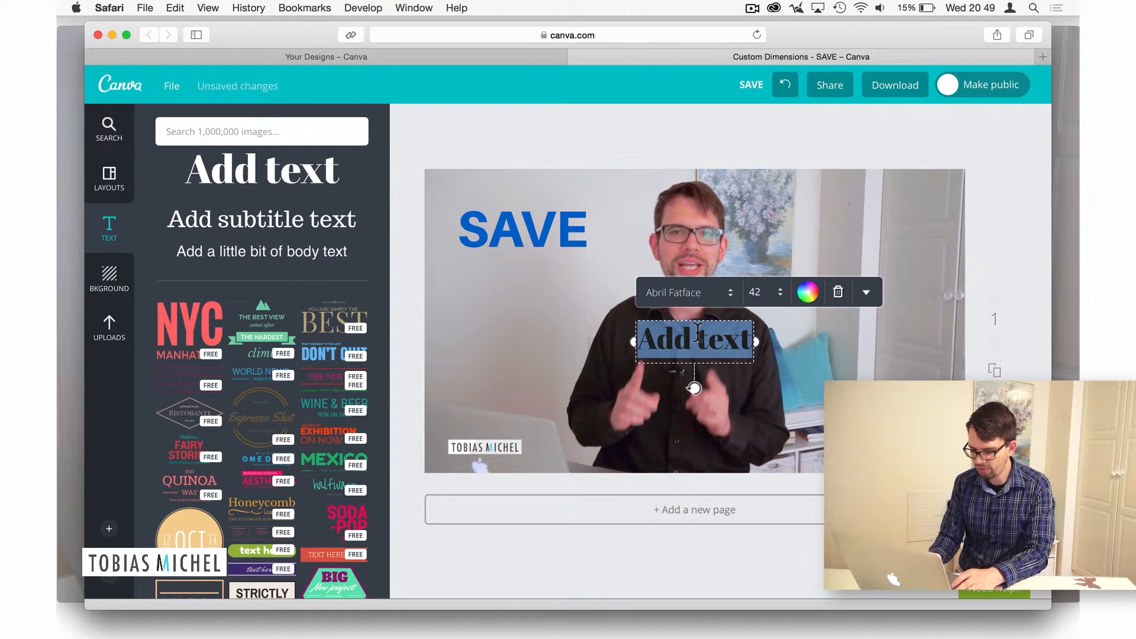
{"action": "type", "text": "Ei"}
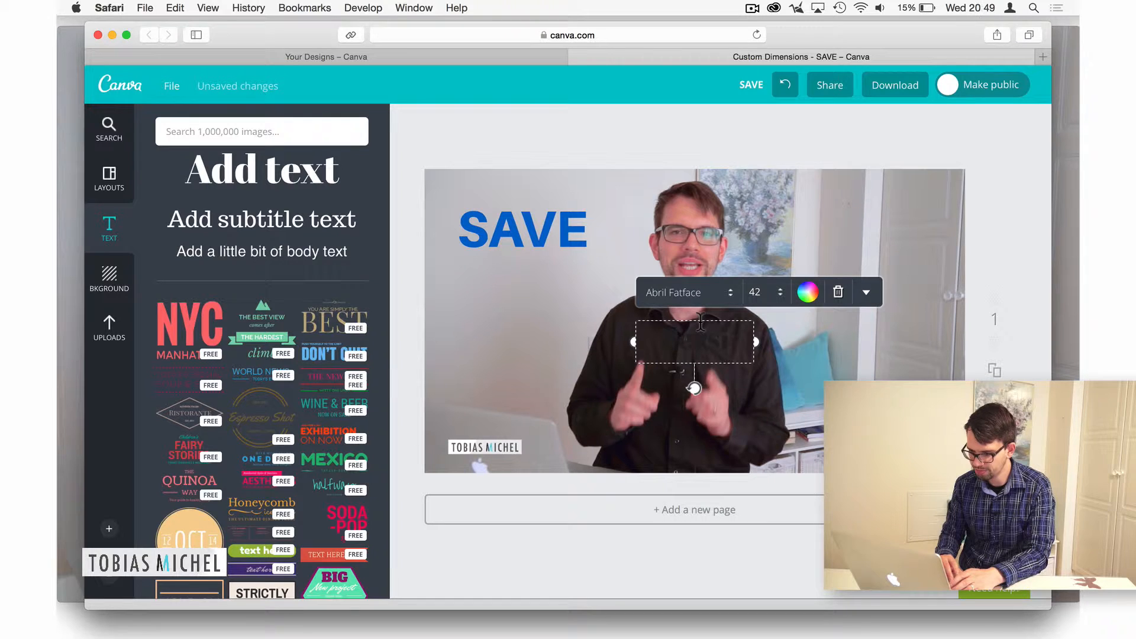
{"action": "left_click_drag", "start_coordinate": [681, 323], "coordinate": [490, 263]}
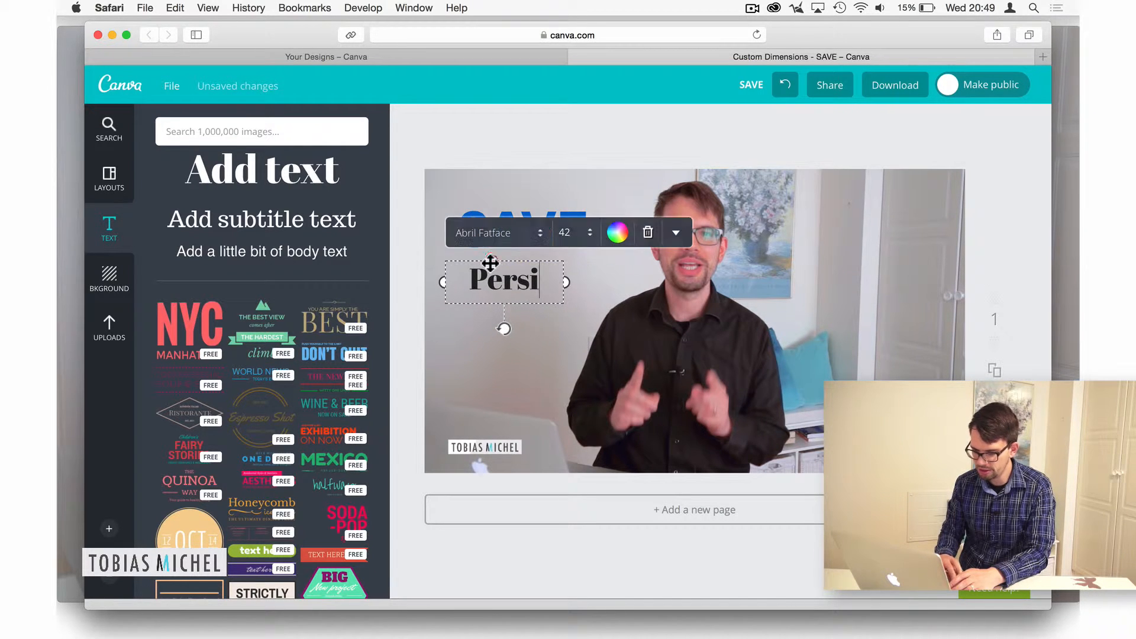
Left-align the "Persi" heading and set its font to Aileron Heavy
{"action": "left_click", "coordinate": [676, 234]}
{"action": "left_click", "coordinate": [653, 343]}
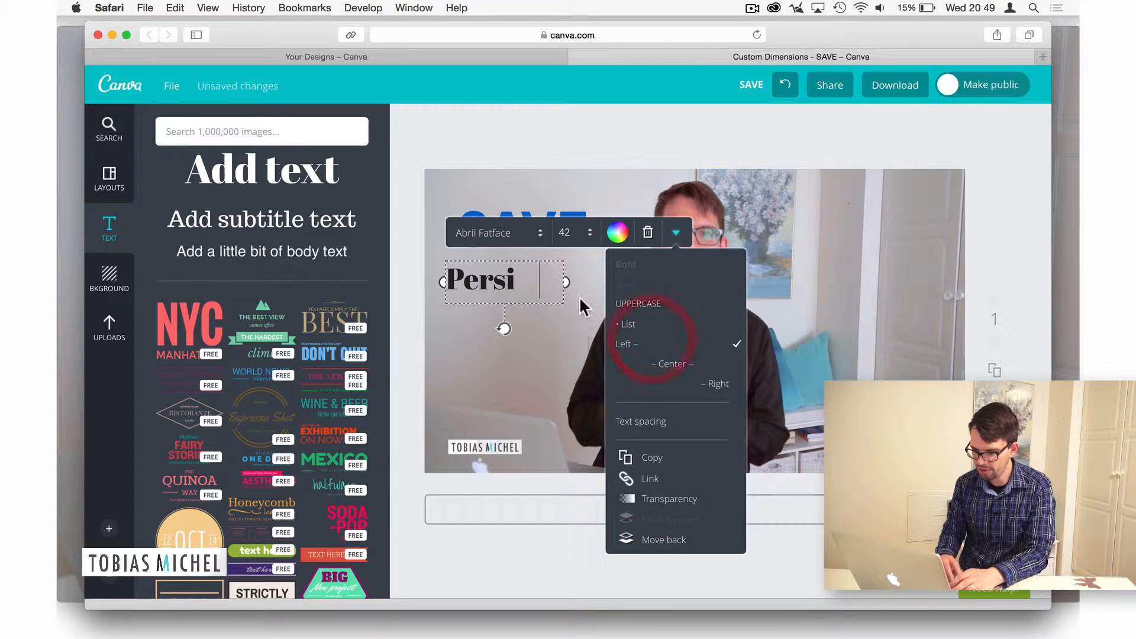
{"action": "left_click", "coordinate": [539, 234]}
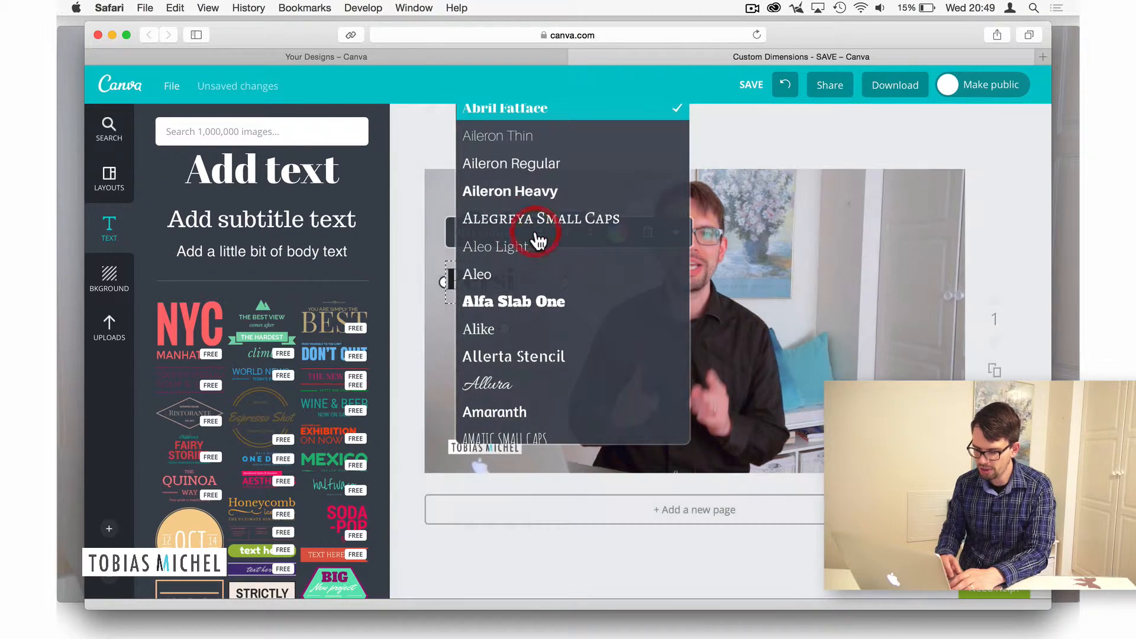
{"action": "left_click", "coordinate": [521, 191]}
{"action": "left_click", "coordinate": [619, 233]}
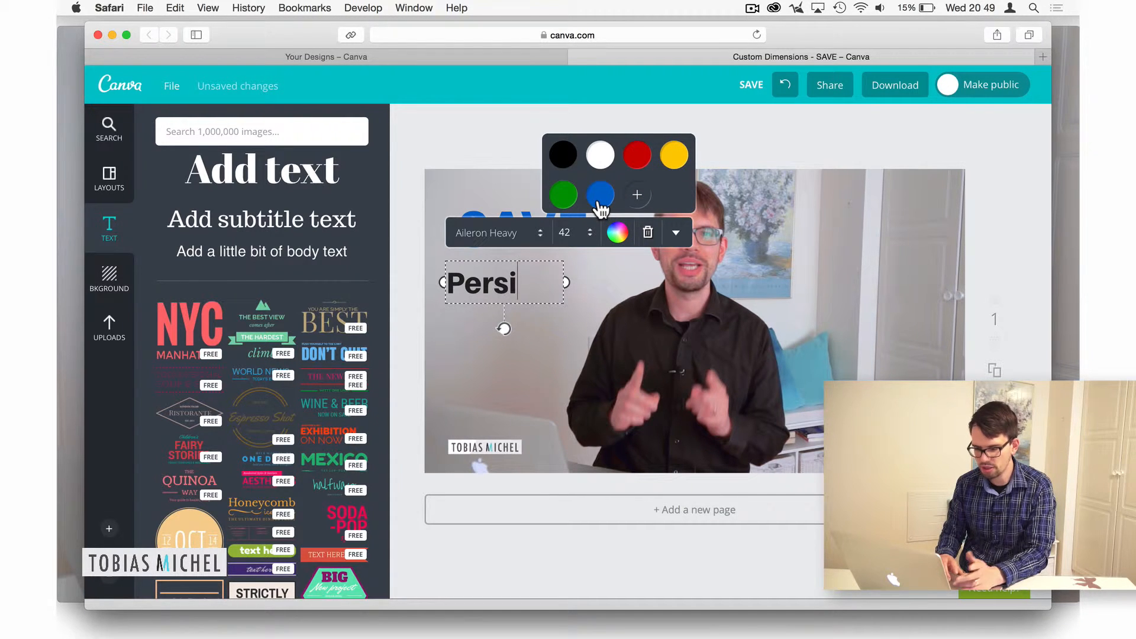
{"action": "left_click", "coordinate": [541, 263]}
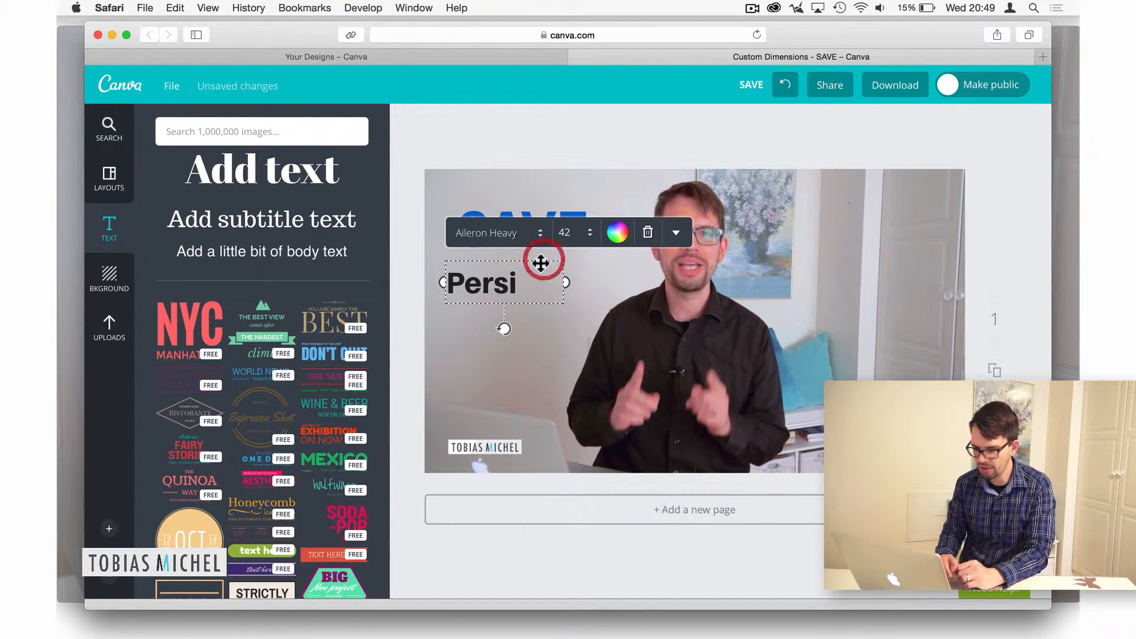
Set the "Persi" heading's font size to 28 and line it up directly under the left edge of "SAVE"
{"action": "left_click", "coordinate": [567, 233]}
{"action": "left_click", "coordinate": [596, 362]}
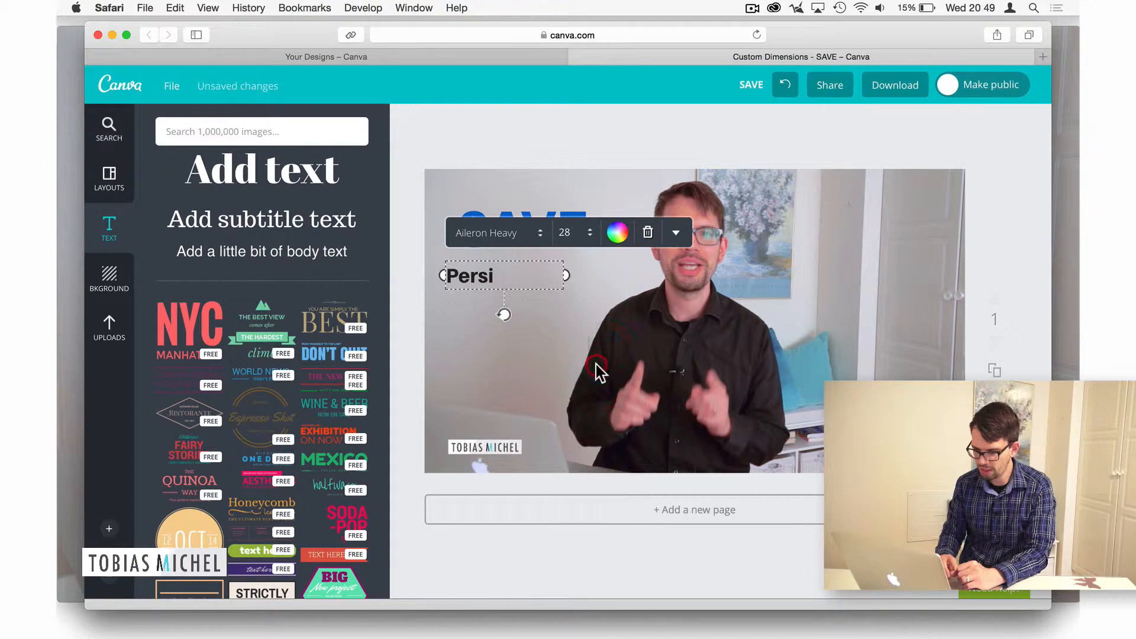
{"action": "mouse_move", "coordinate": [527, 286]}
{"action": "left_mouse_down"}
{"action": "mouse_move", "coordinate": [574, 294]}
{"action": "mouse_move", "coordinate": [535, 287]}
{"action": "left_mouse_up"}
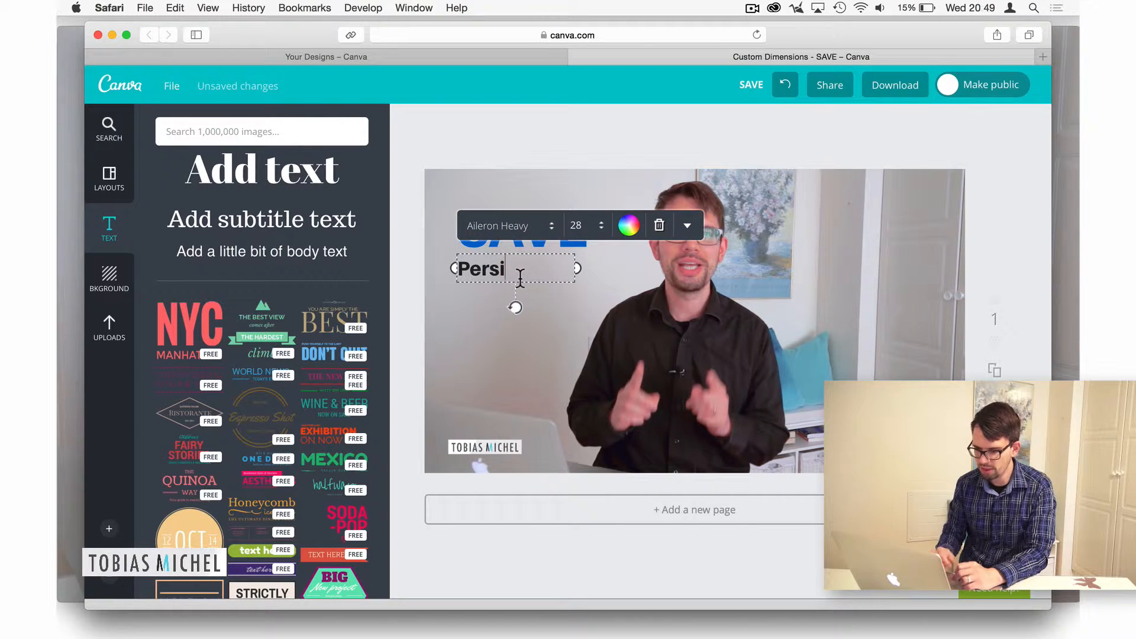
Complete the second heading as three lines: "Persicope Replays", "with HEARTS &" and "COMMENTS"
{"action": "type", "text": "cope "}
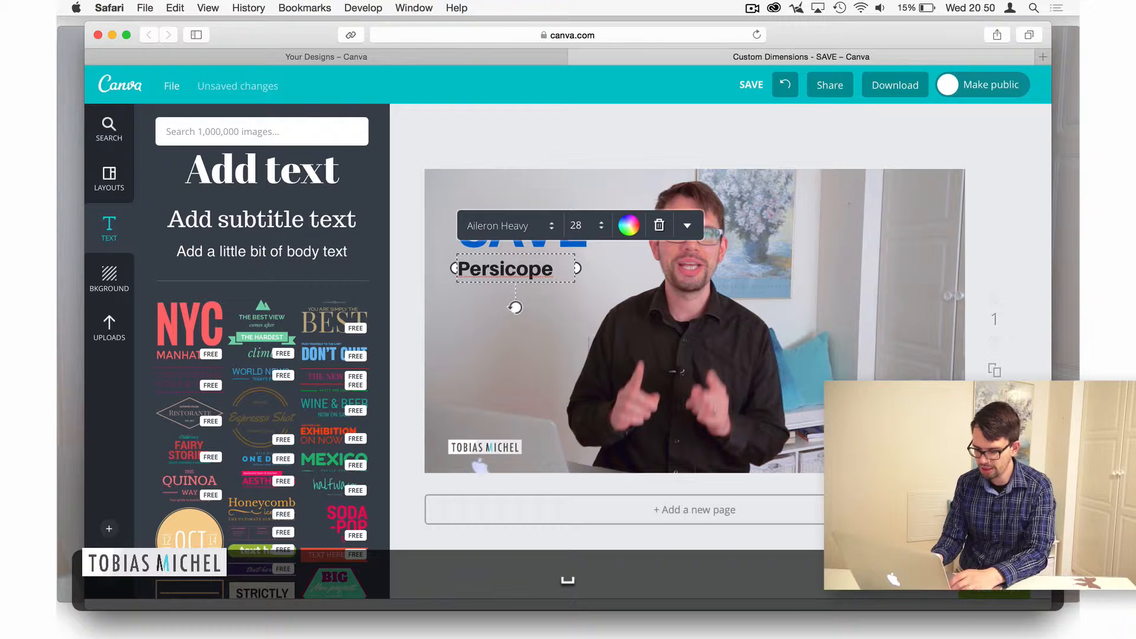
{"action": "type", "text": "Replays"}
{"action": "key", "text": "Return"}
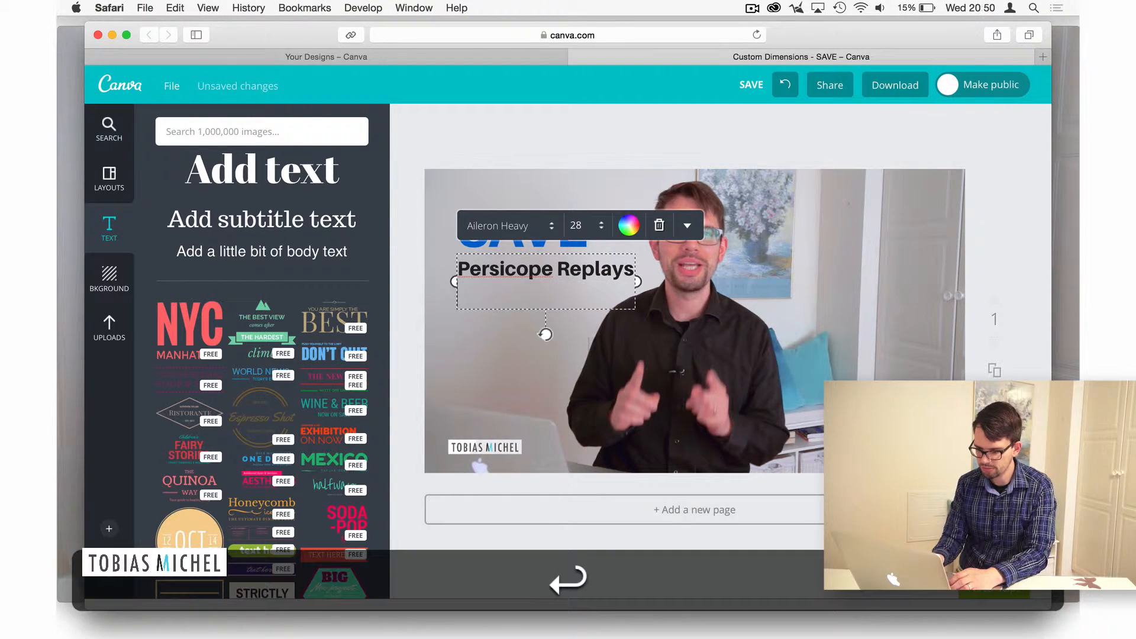
{"action": "type", "text": "with "}
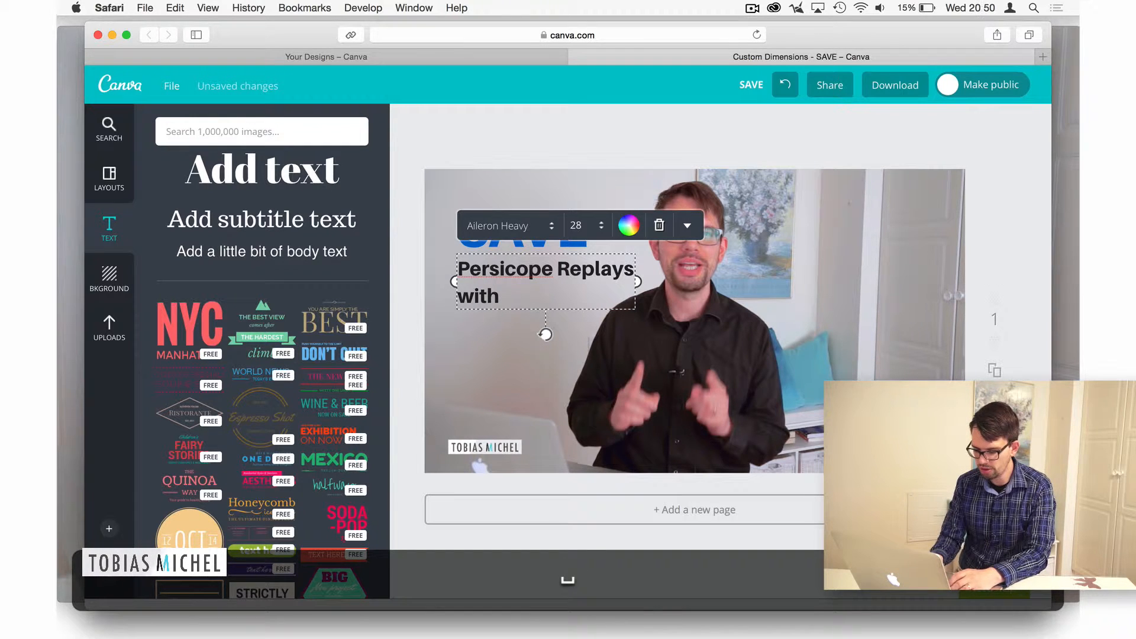
{"action": "type", "text": "he"}
{"action": "key", "text": "BackSpace"}
{"action": "key", "text": "BackSpace"}
{"action": "type", "text": "HE"}
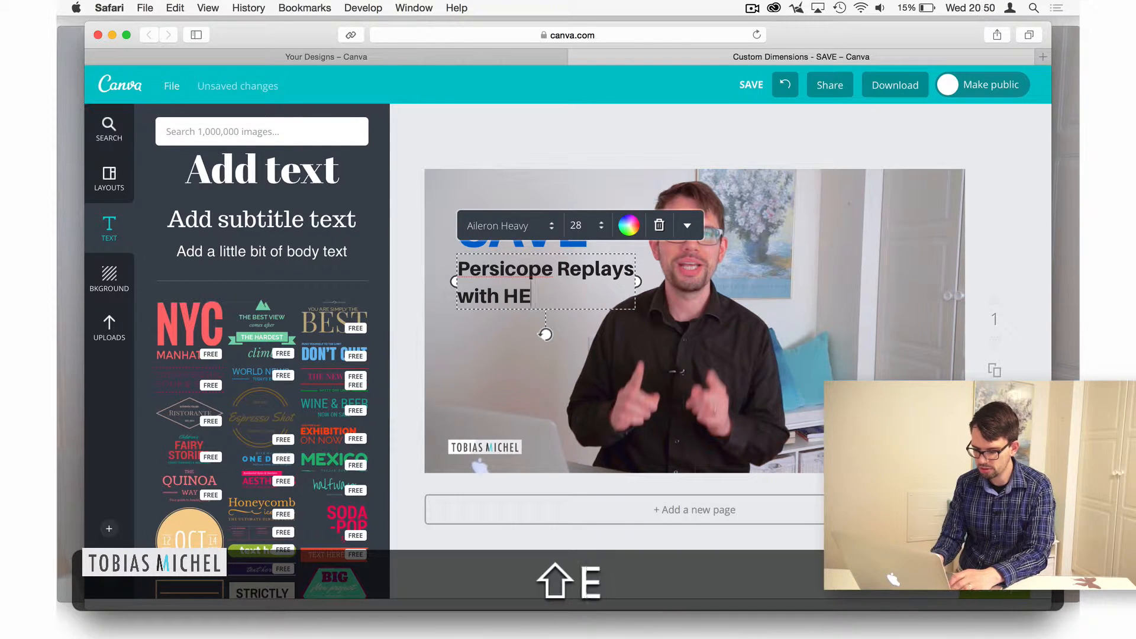
{"action": "type", "text": "ARTS &"}
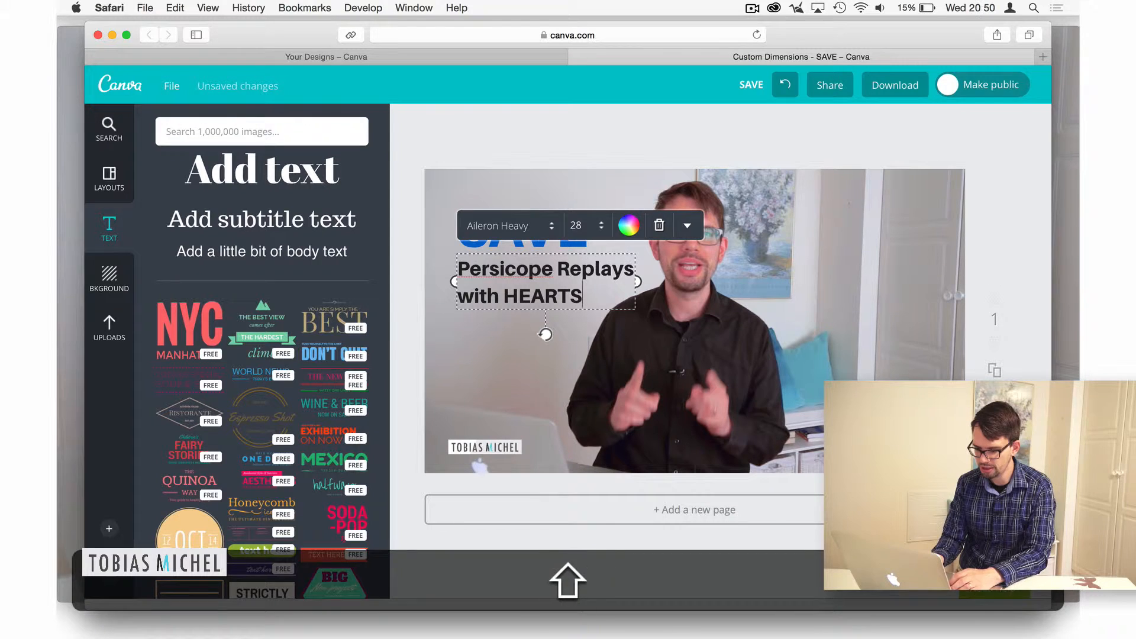
{"action": "key", "text": "shift+Return"}
{"action": "type", "text": "CO"}
{"action": "key", "text": "BackSpace"}
{"action": "type", "text": "OMMENTS"}
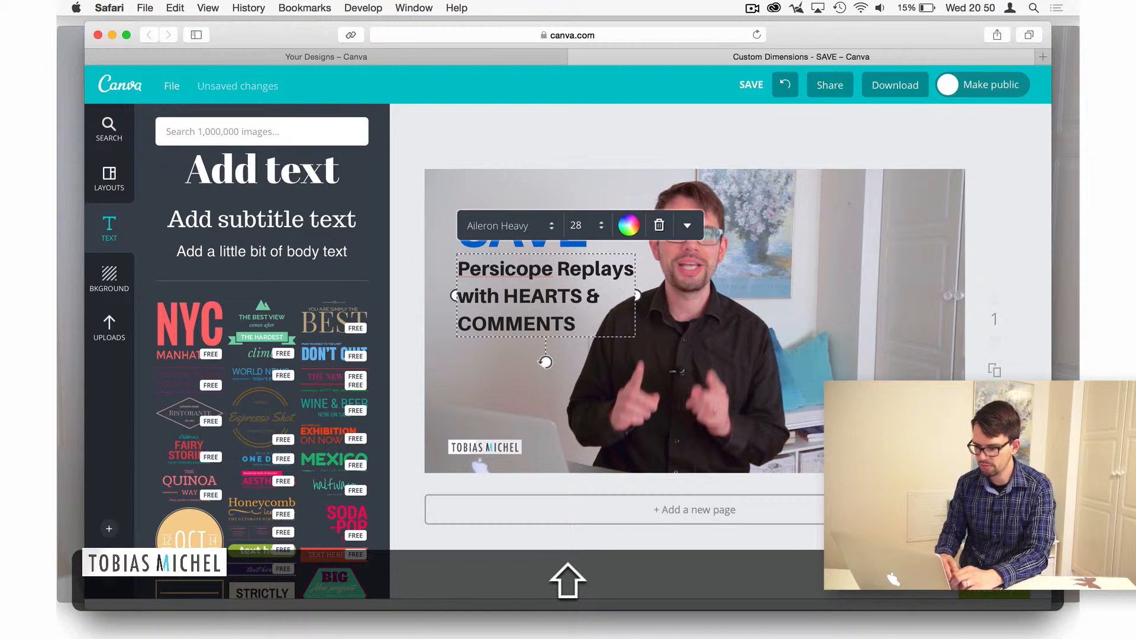
{"action": "left_click", "coordinate": [692, 271]}
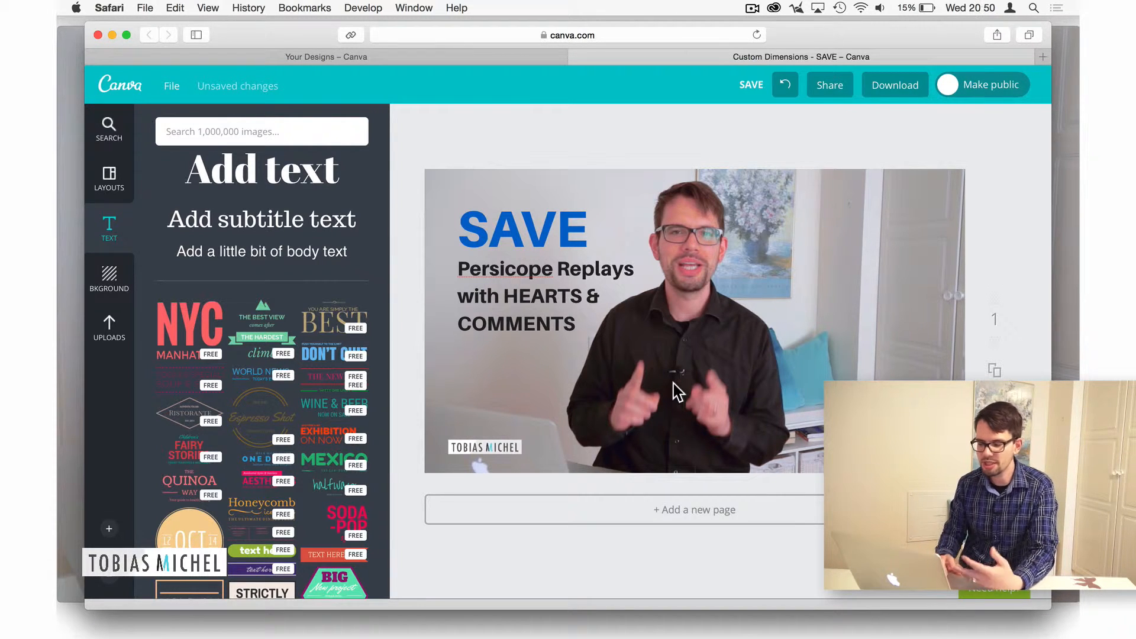
Open the Shapes collection of the graphic elements library
{"action": "left_click", "coordinate": [113, 135]}
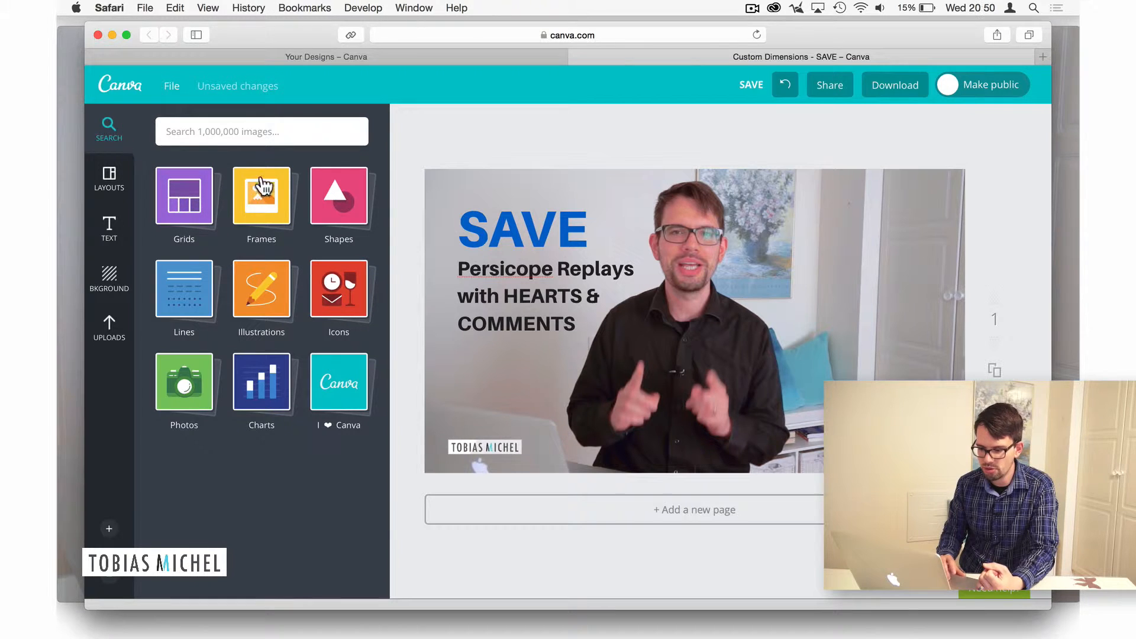
{"action": "left_click", "coordinate": [357, 208]}
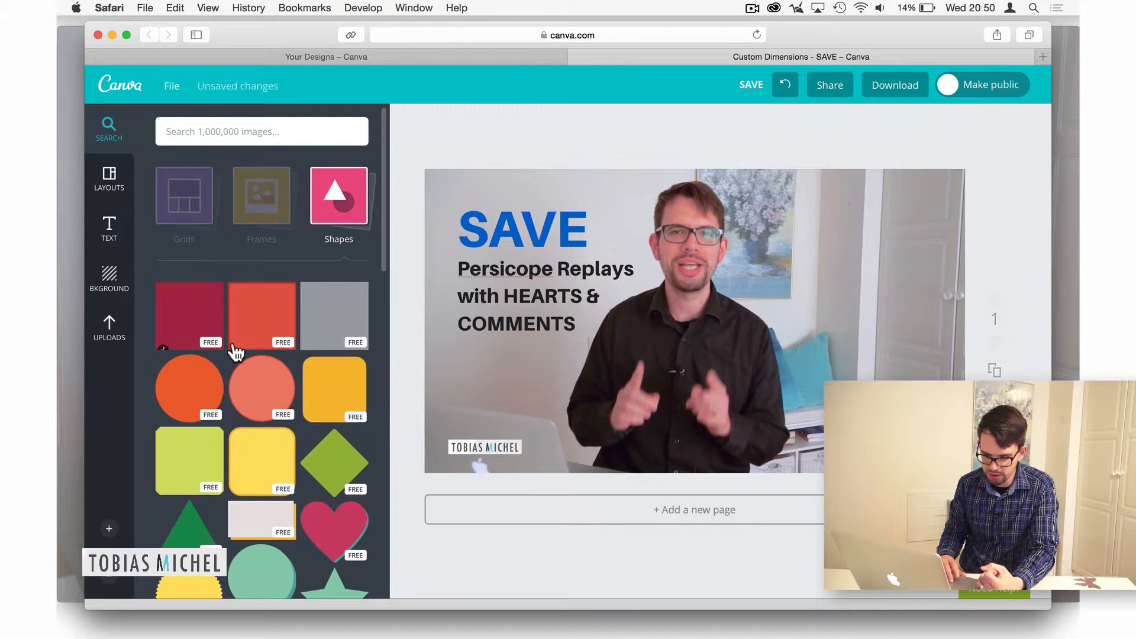
{"action": "left_click", "coordinate": [199, 388]}
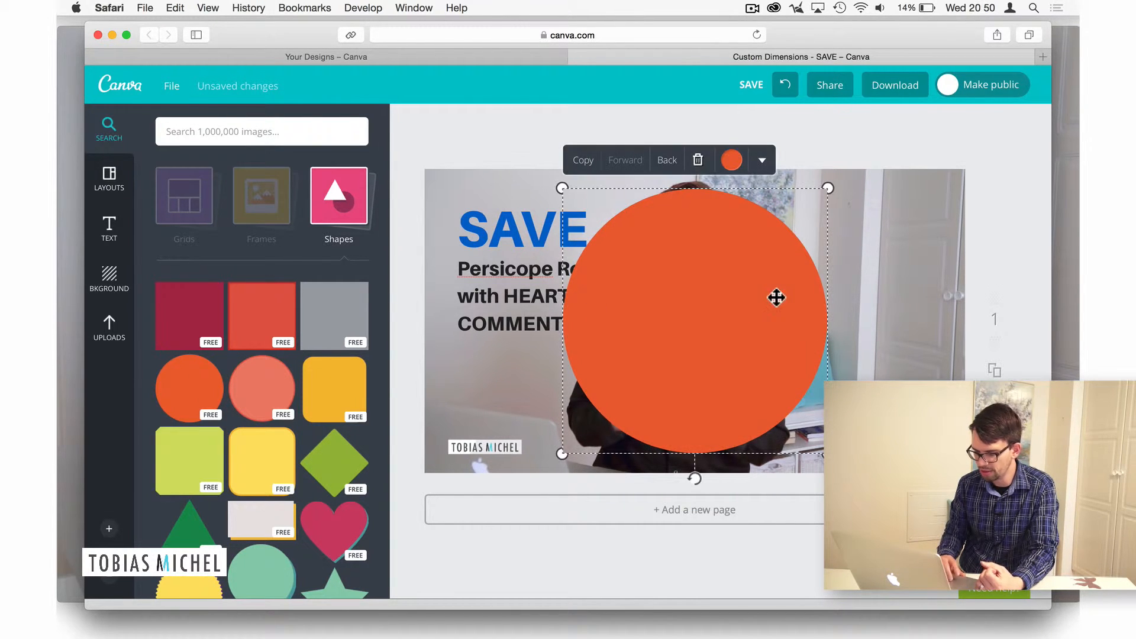
{"action": "left_click_drag", "start_coordinate": [828, 187], "coordinate": [666, 345]}
{"action": "left_click_drag", "start_coordinate": [606, 400], "coordinate": [584, 373]}
{"action": "left_click_drag", "start_coordinate": [635, 431], "coordinate": [595, 415]}
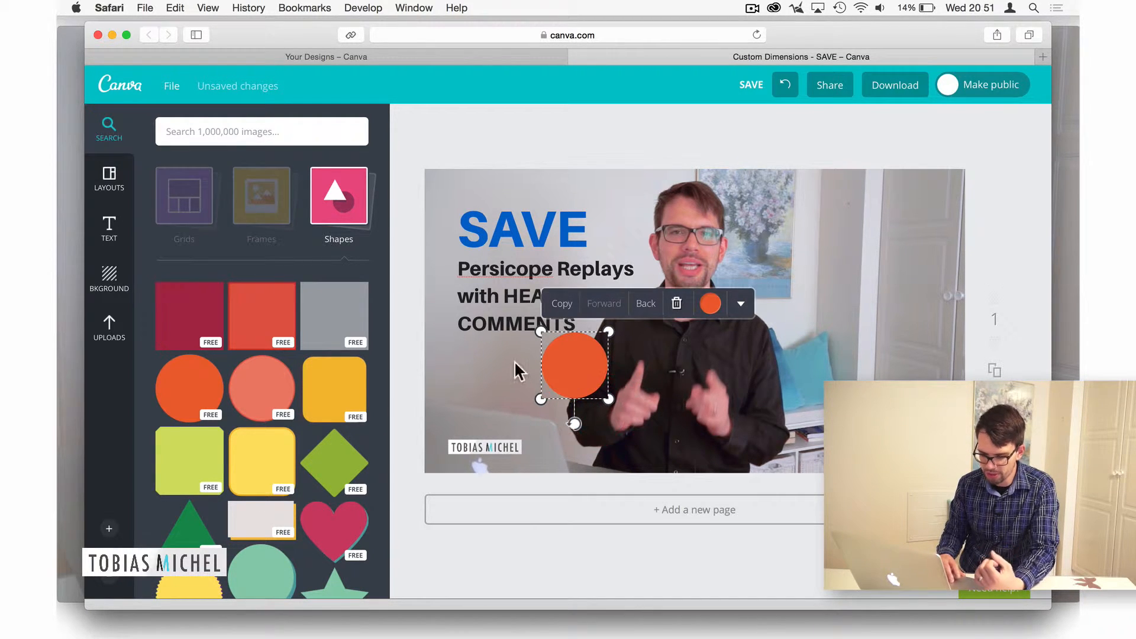
{"action": "left_click", "coordinate": [677, 303]}
Add the yellow zigzag-edged badge shape to the thumbnail and recolor it blue with a white shadow
{"action": "scroll", "coordinate": [261, 465], "scroll_direction": "down", "scroll_amount": 1}
{"action": "scroll", "coordinate": [254, 465], "scroll_direction": "down", "scroll_amount": 3}
{"action": "left_click", "coordinate": [189, 504]}
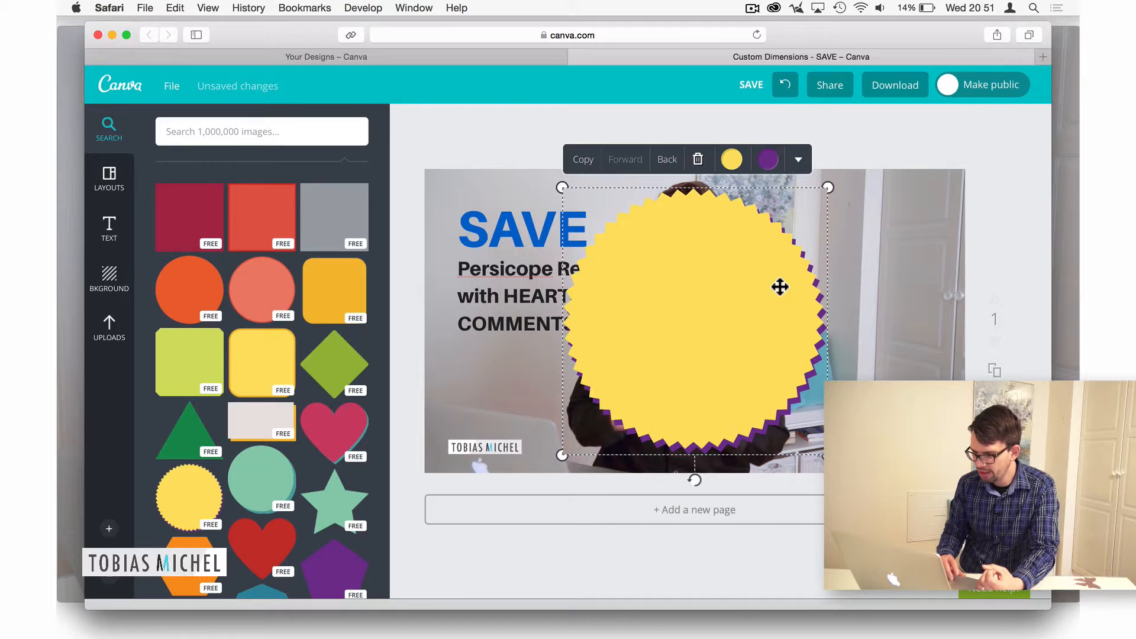
{"action": "left_click", "coordinate": [734, 165]}
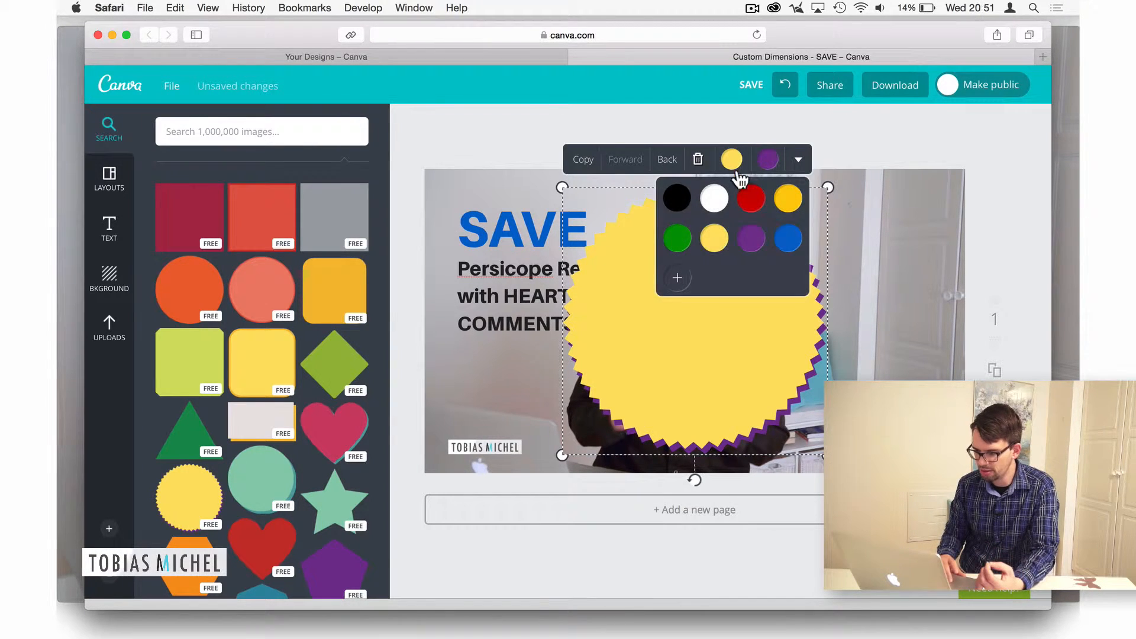
{"action": "left_click", "coordinate": [787, 240]}
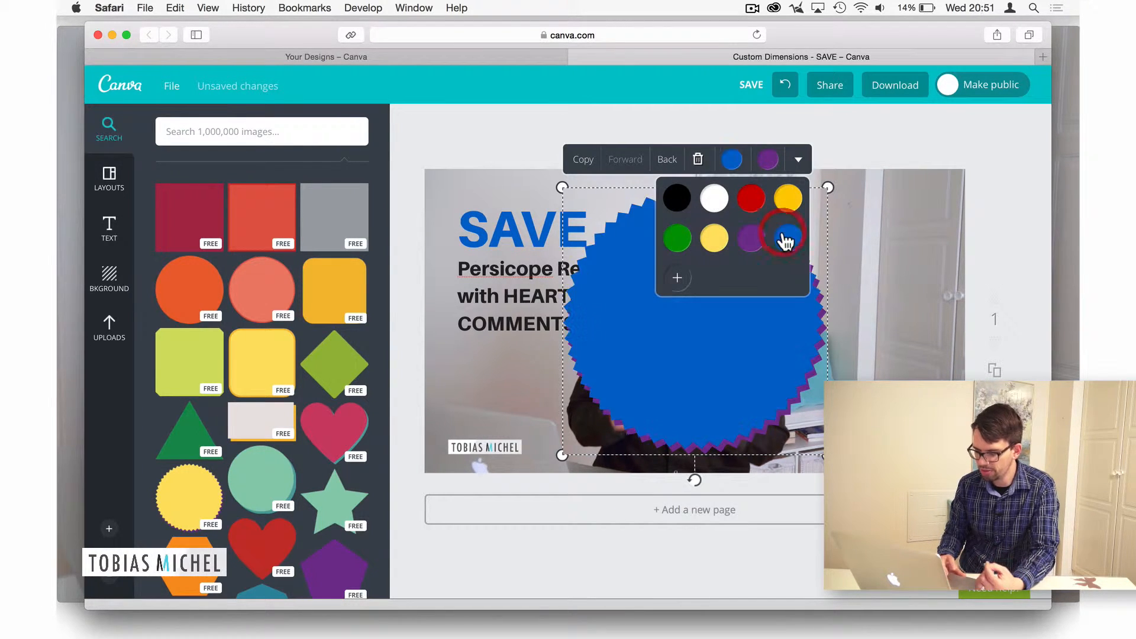
{"action": "left_click", "coordinate": [769, 163]}
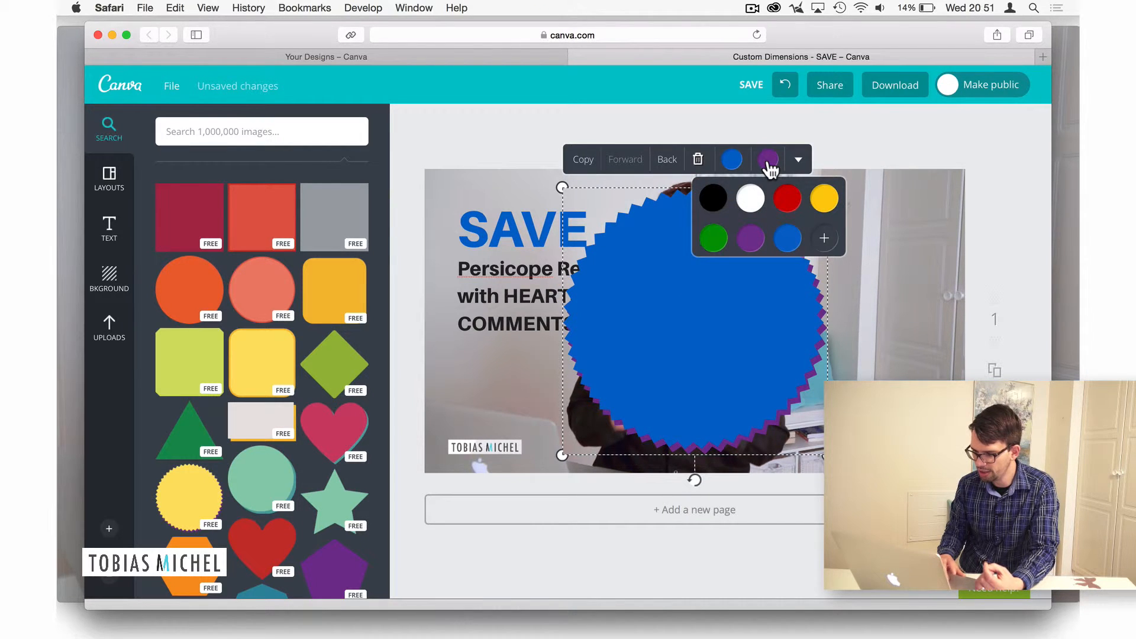
{"action": "left_click", "coordinate": [750, 199]}
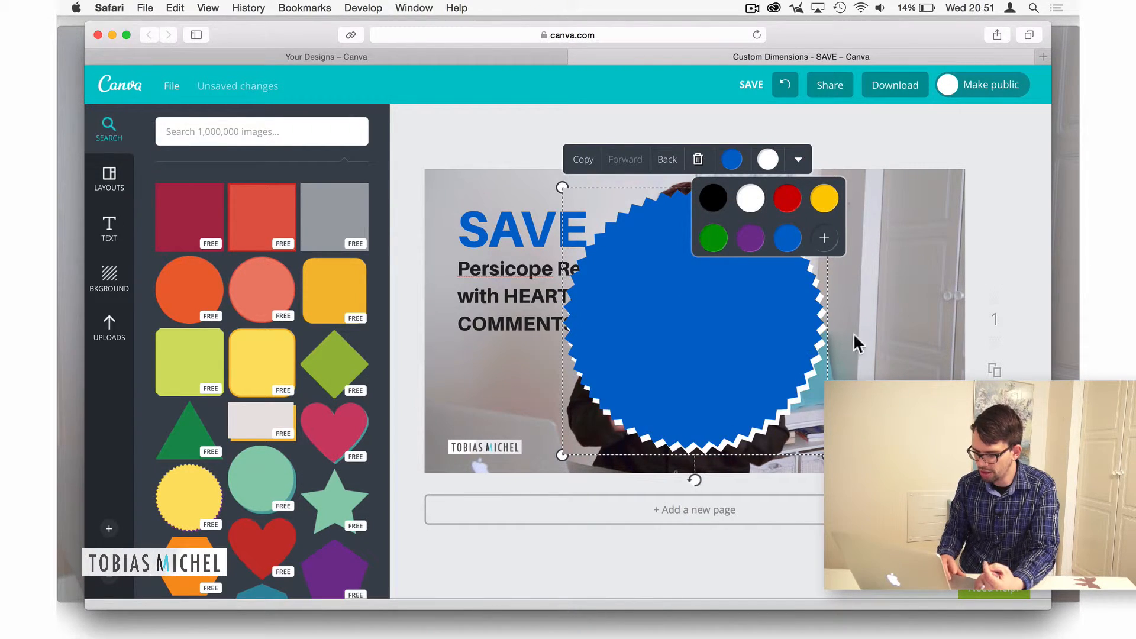
{"action": "left_click", "coordinate": [903, 349]}
Shrink the blue badge to a small seal and place it just below the end of the word "COMMENTS"
{"action": "left_click", "coordinate": [802, 339]}
{"action": "left_click_drag", "start_coordinate": [828, 187], "coordinate": [633, 382]}
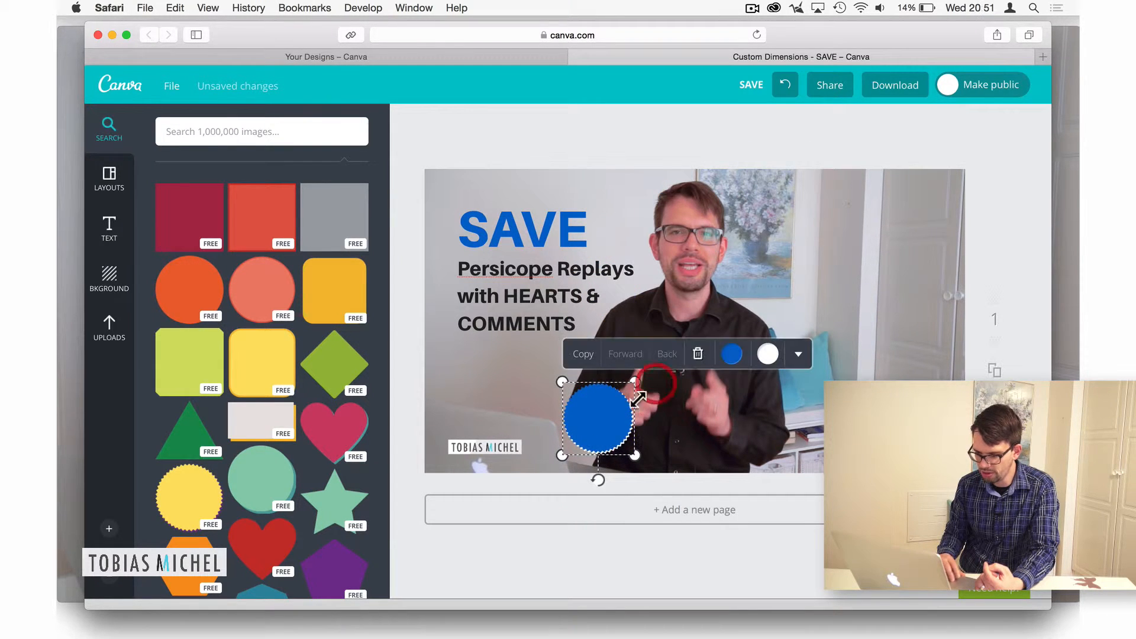
{"action": "left_click_drag", "start_coordinate": [590, 416], "coordinate": [560, 365]}
{"action": "left_click", "coordinate": [666, 388]}
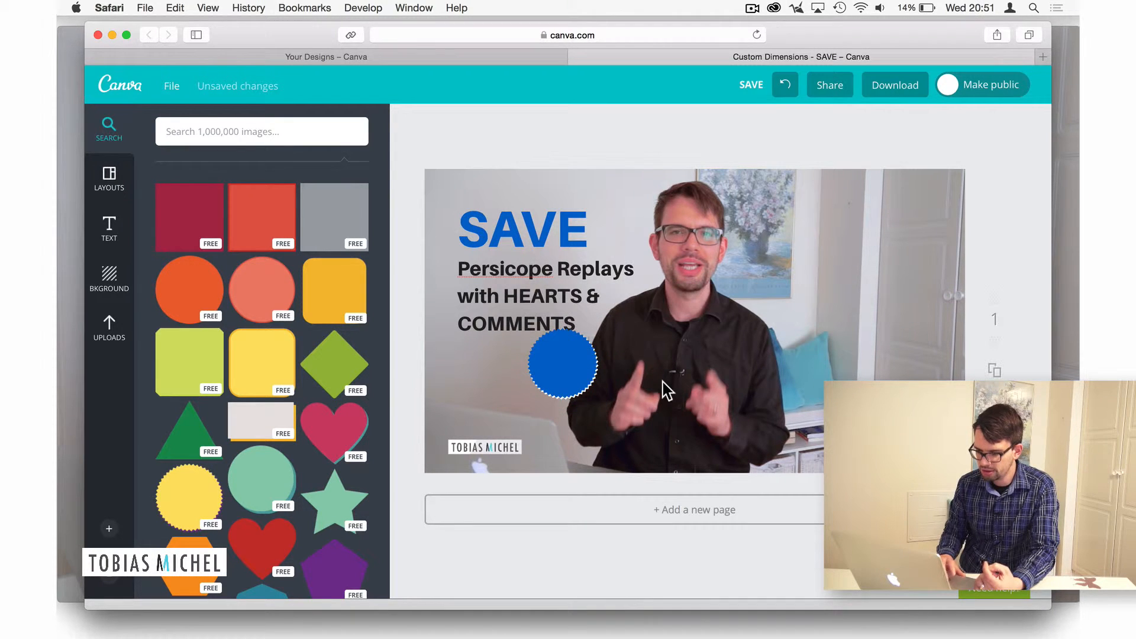
{"action": "left_click", "coordinate": [562, 383]}
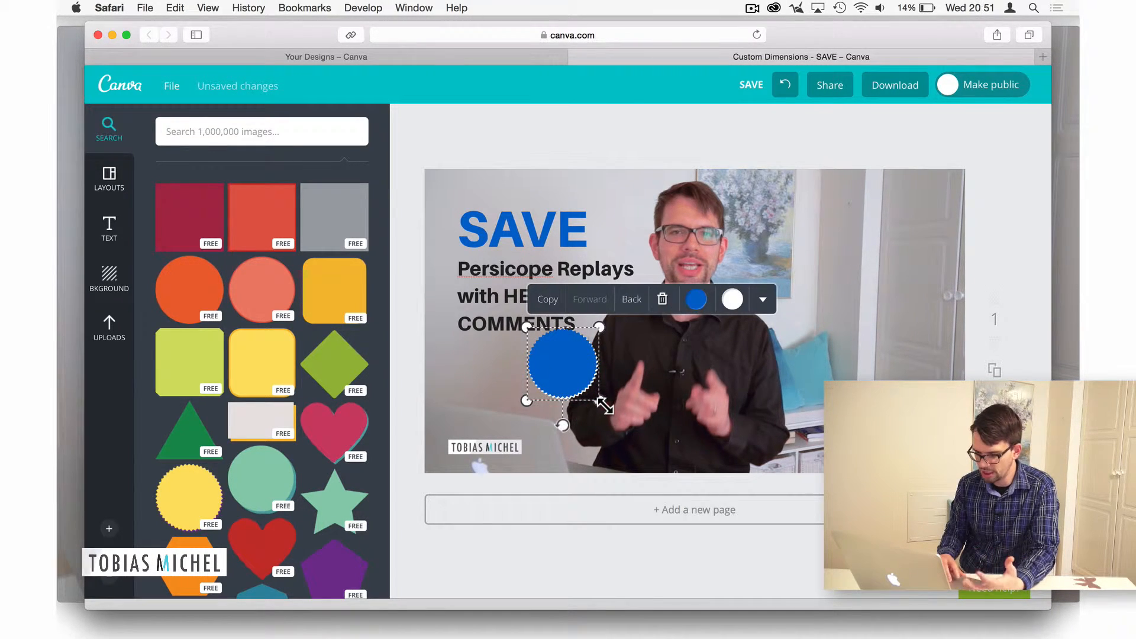
{"action": "left_click_drag", "start_coordinate": [598, 405], "coordinate": [589, 398]}
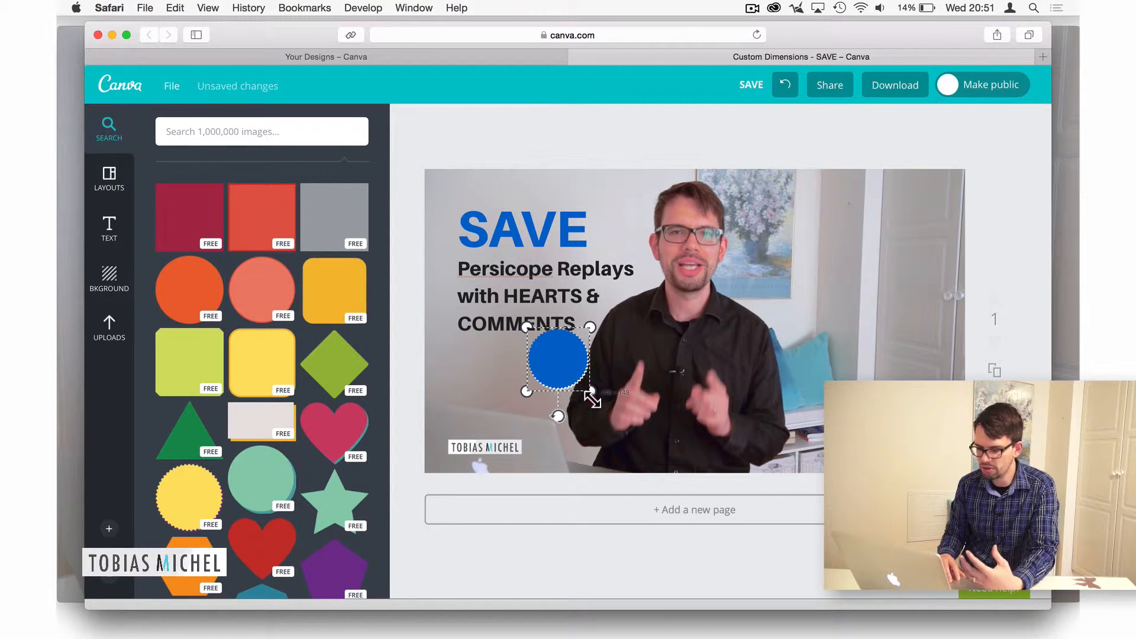
{"action": "left_click", "coordinate": [630, 353]}
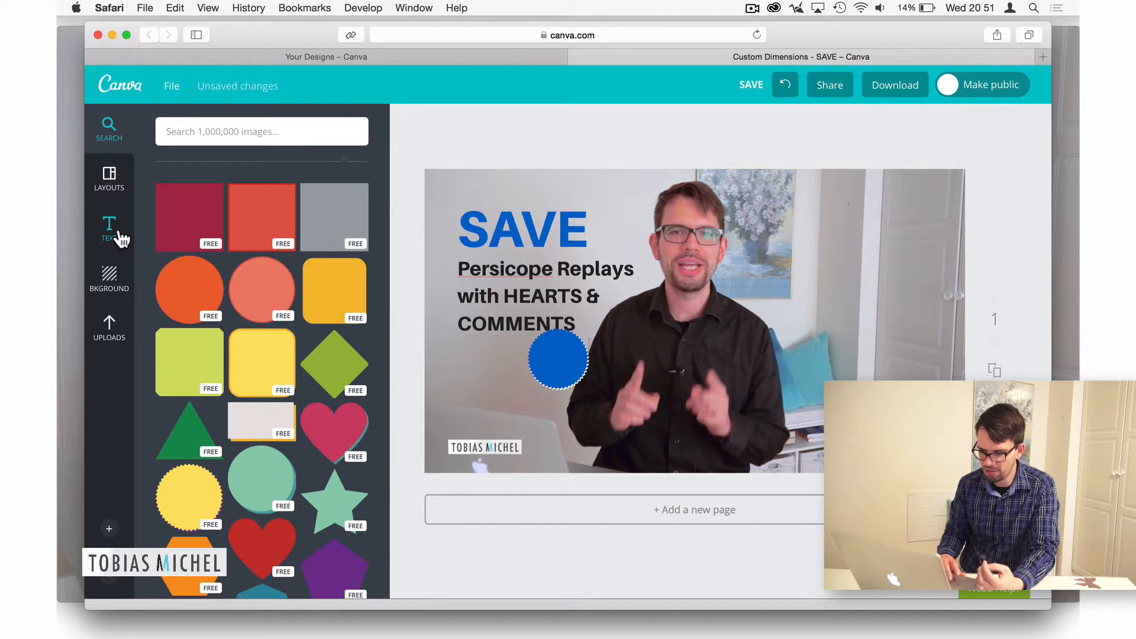
Duplicate the three-line "Persicope Replays with HEARTS & COMMENTS" text box on the thumbnail
{"action": "left_click", "coordinate": [463, 261]}
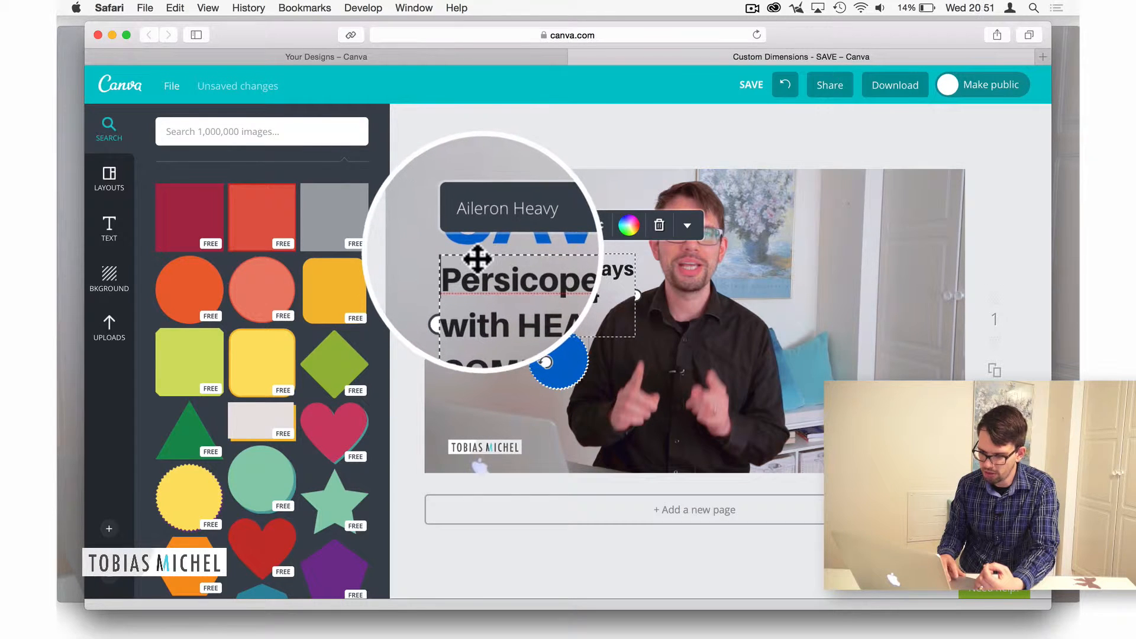
{"action": "left_click", "coordinate": [477, 258]}
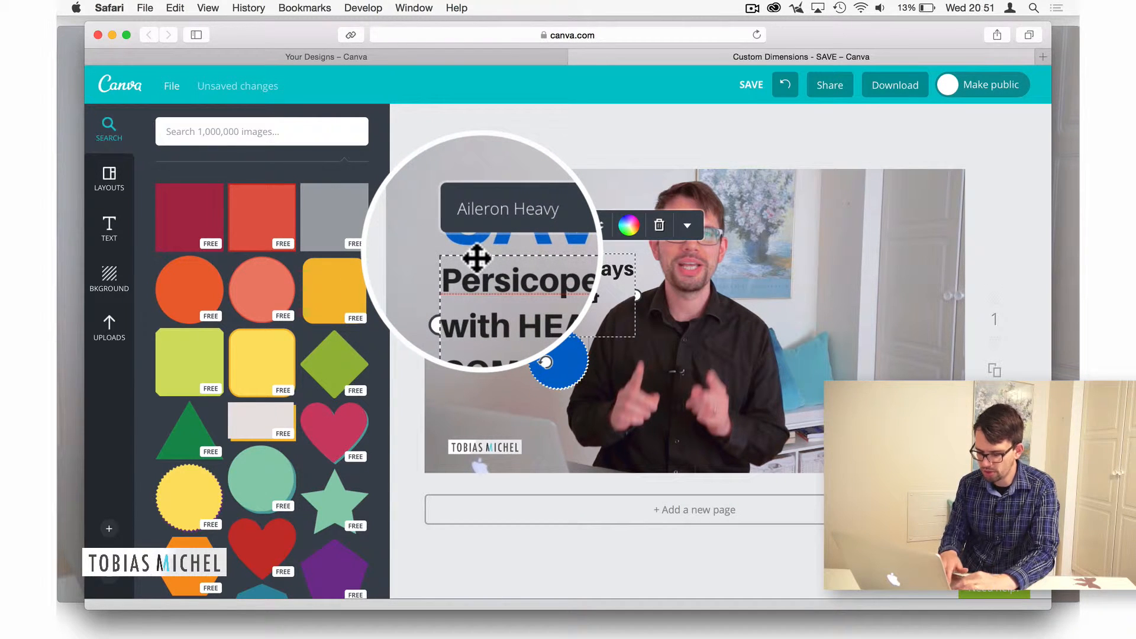
{"action": "key", "text": "super"}
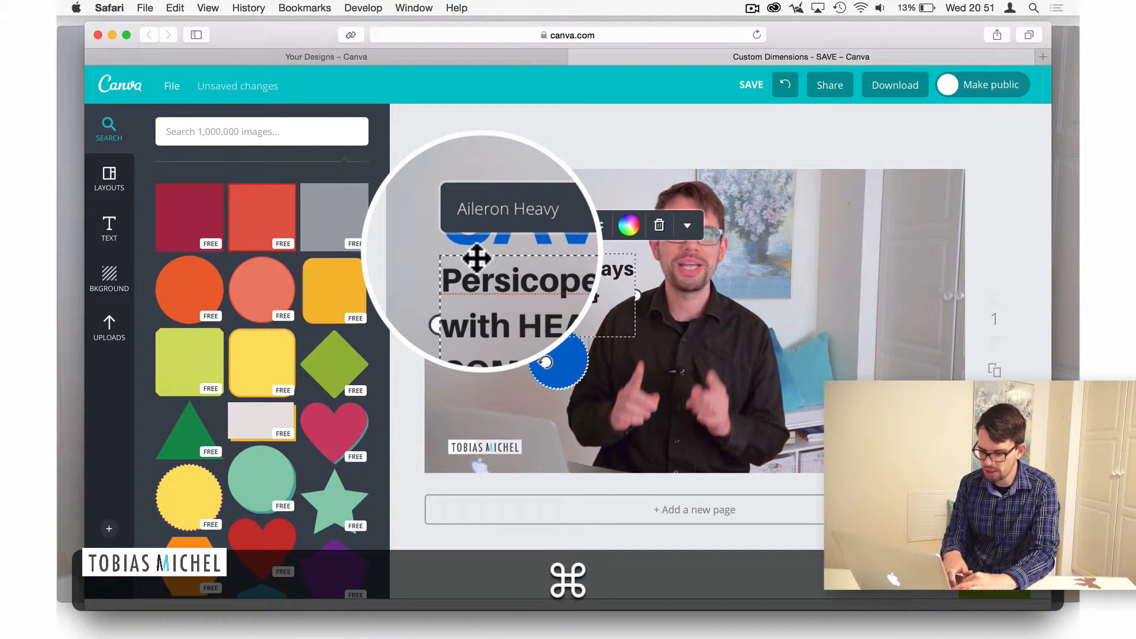
{"action": "key", "text": "super+c"}
{"action": "key", "text": "super+v"}
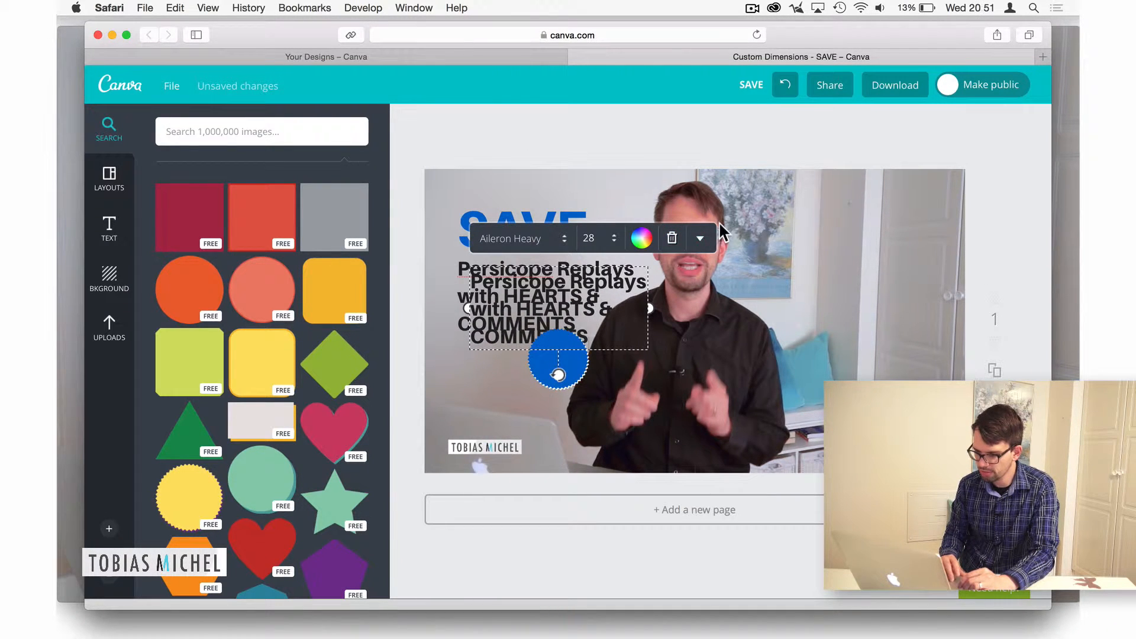
Bring the duplicated text box in front of the blue badge and move it below the original title text
{"action": "left_click", "coordinate": [700, 238]}
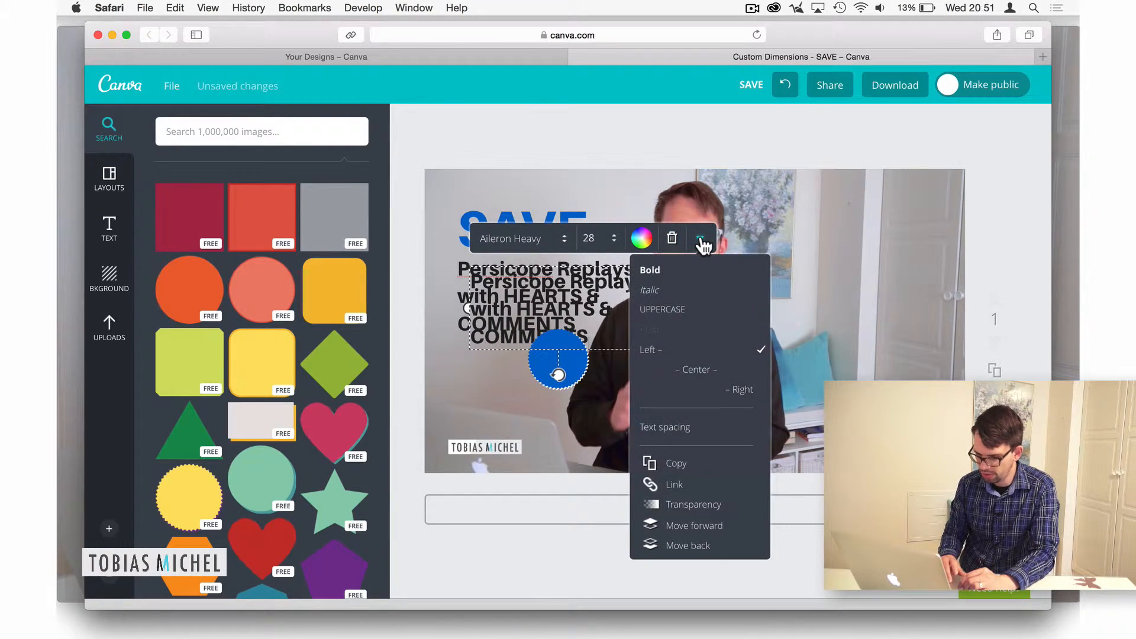
{"action": "left_click", "coordinate": [701, 239]}
{"action": "left_click", "coordinate": [699, 237]}
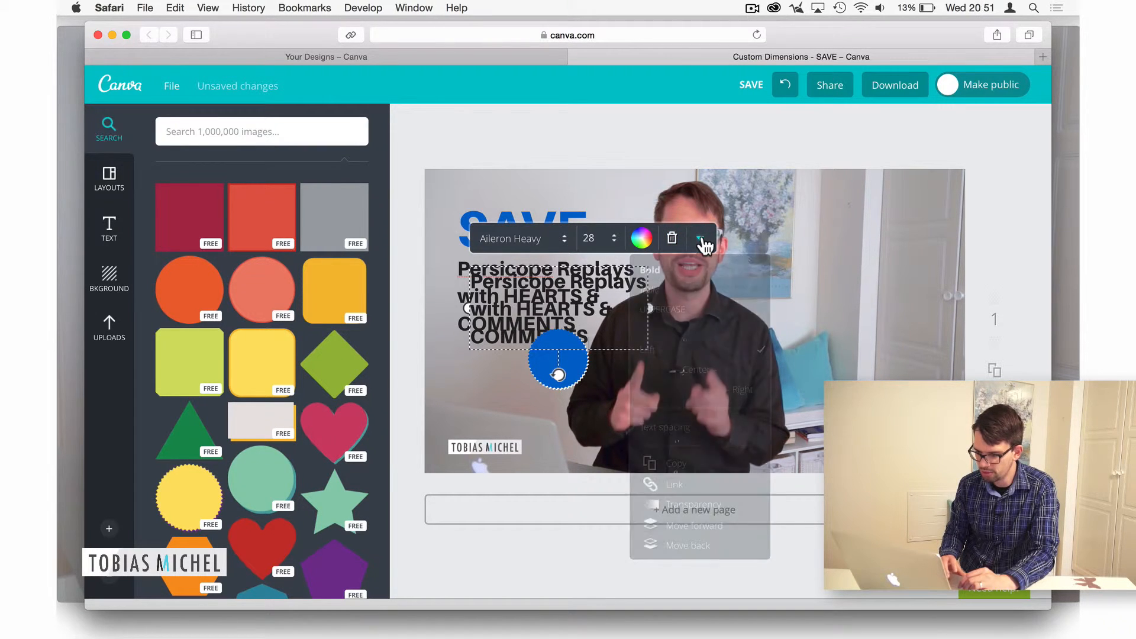
{"action": "left_click", "coordinate": [690, 527]}
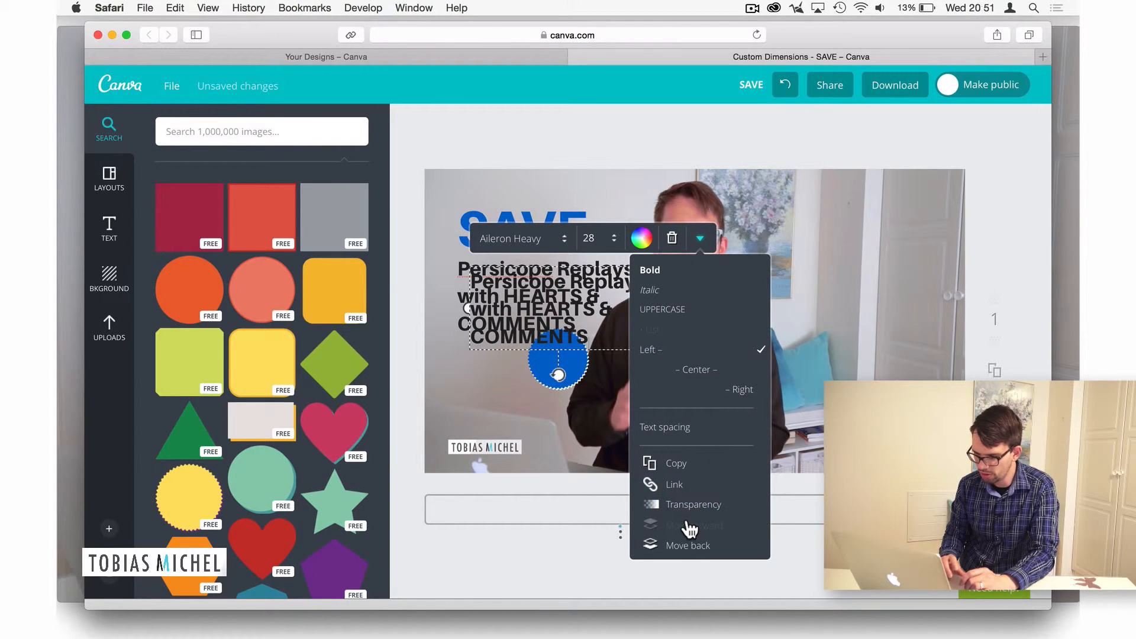
{"action": "left_click", "coordinate": [508, 374]}
{"action": "left_click", "coordinate": [586, 337]}
{"action": "left_click_drag", "start_coordinate": [586, 337], "coordinate": [543, 439]}
Replace all the text in the duplicated text box with "WITH OWN BACKGROUND"
{"action": "left_click", "coordinate": [513, 386]}
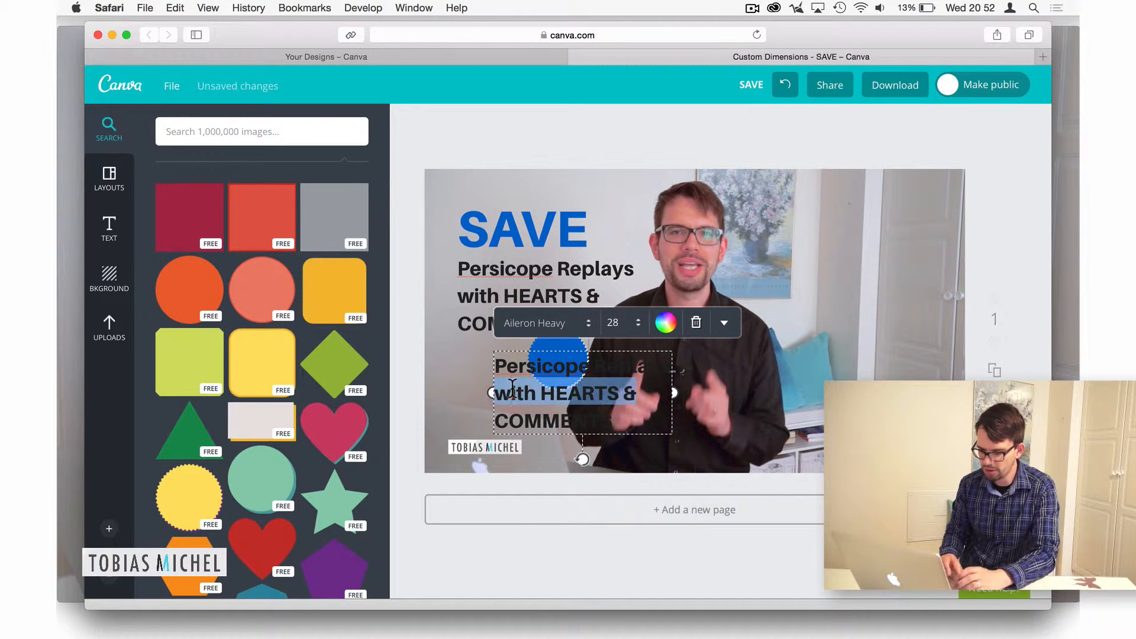
{"action": "key", "text": "super+a"}
{"action": "type", "text": "WITH"}
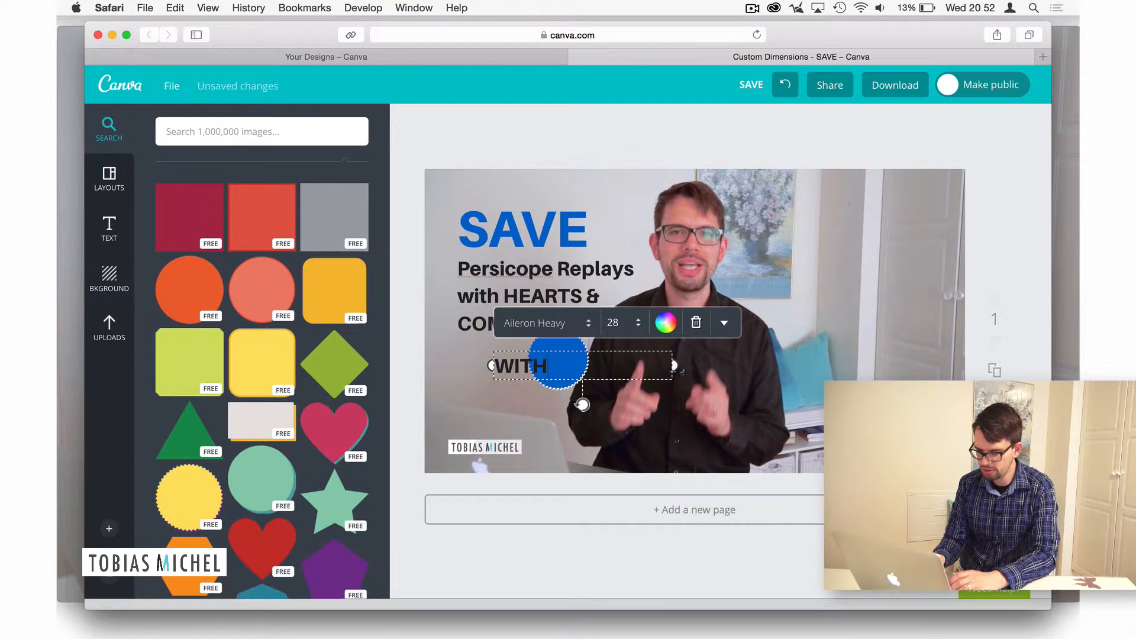
{"action": "type", "text": " YOUR"}
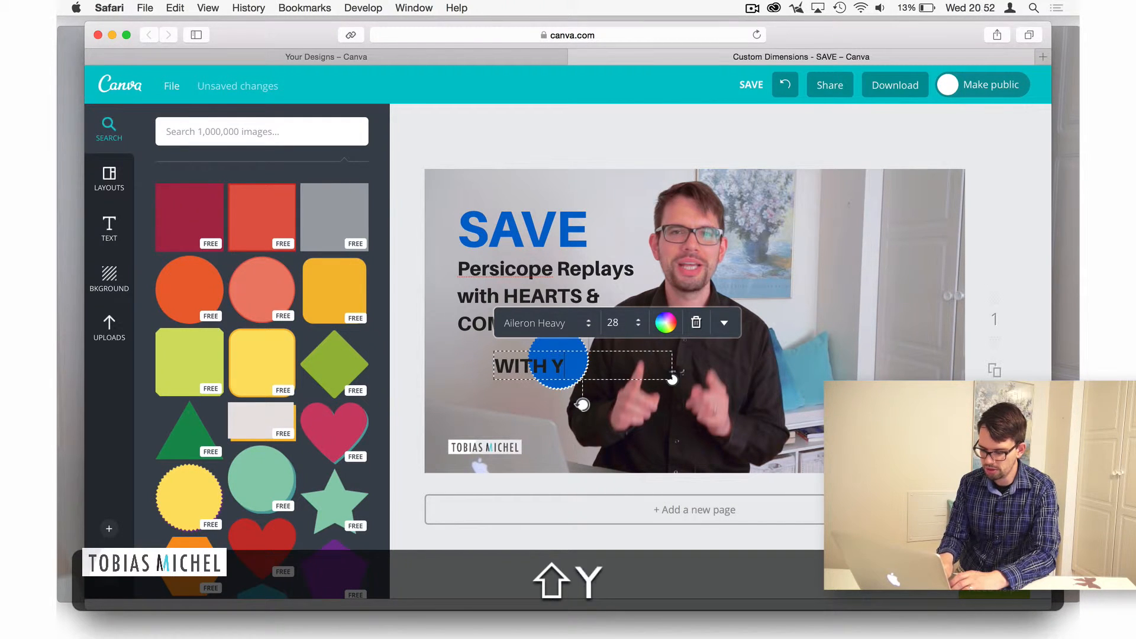
{"action": "key", "text": "BackSpace"}
{"action": "key", "text": "BackSpace"}
{"action": "key", "text": "BackSpace"}
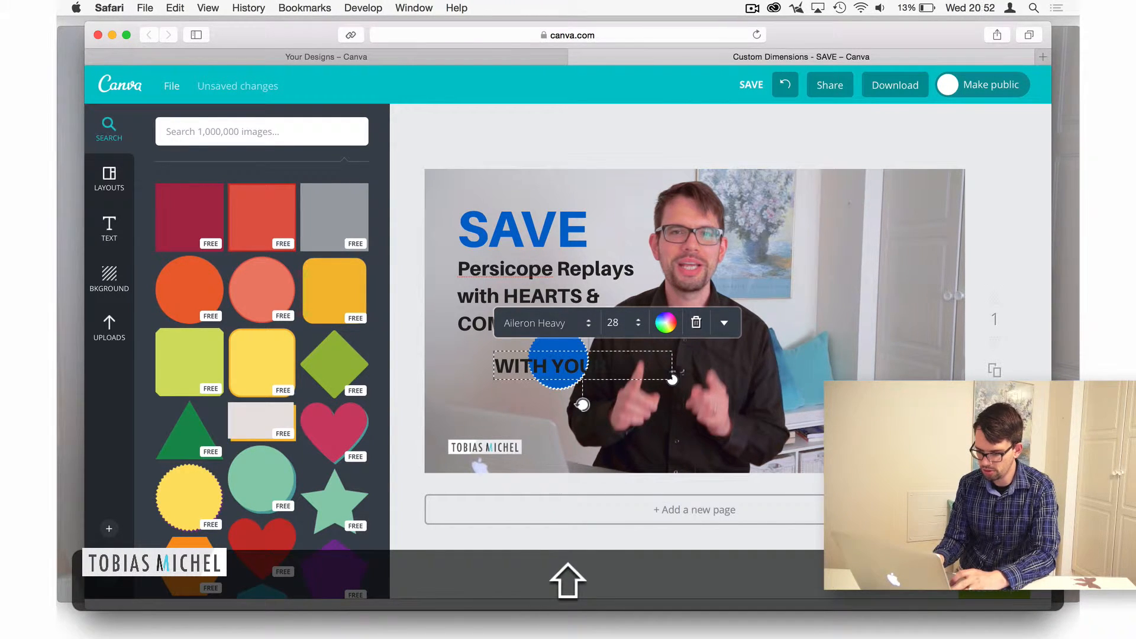
{"action": "type", "text": "OWN"}
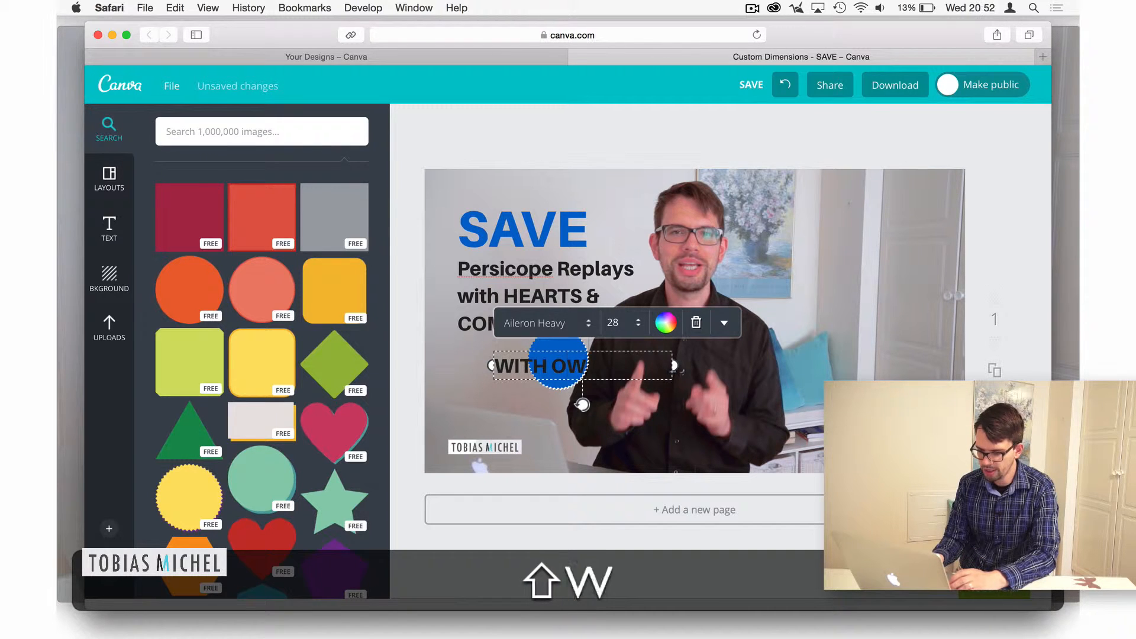
{"action": "type", "text": " BACKGROU"}
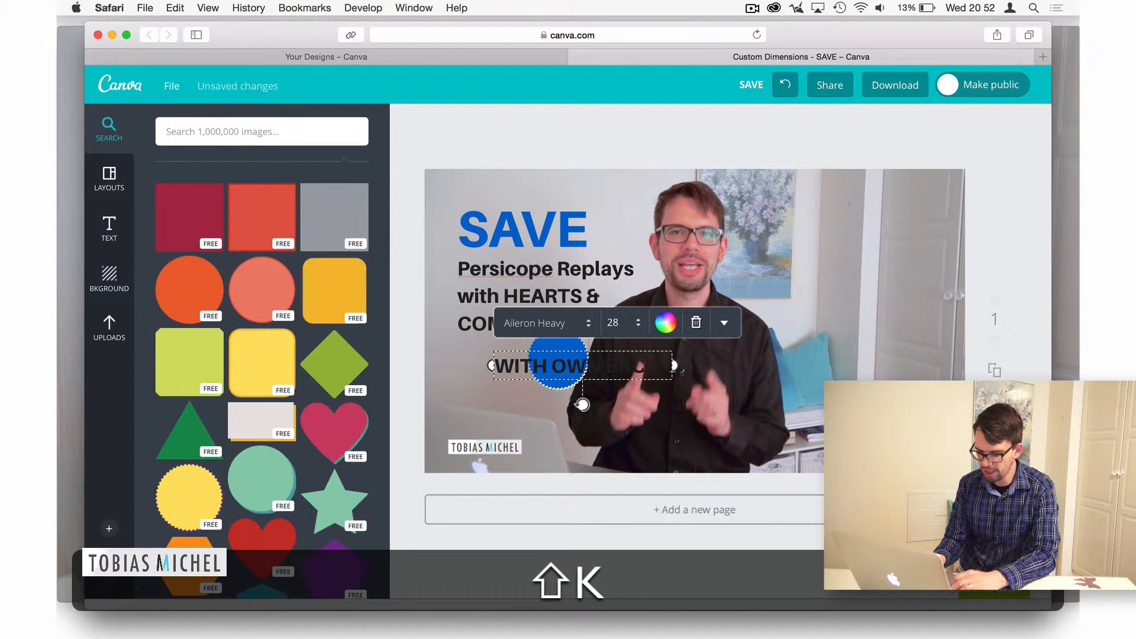
{"action": "type", "text": "ND"}
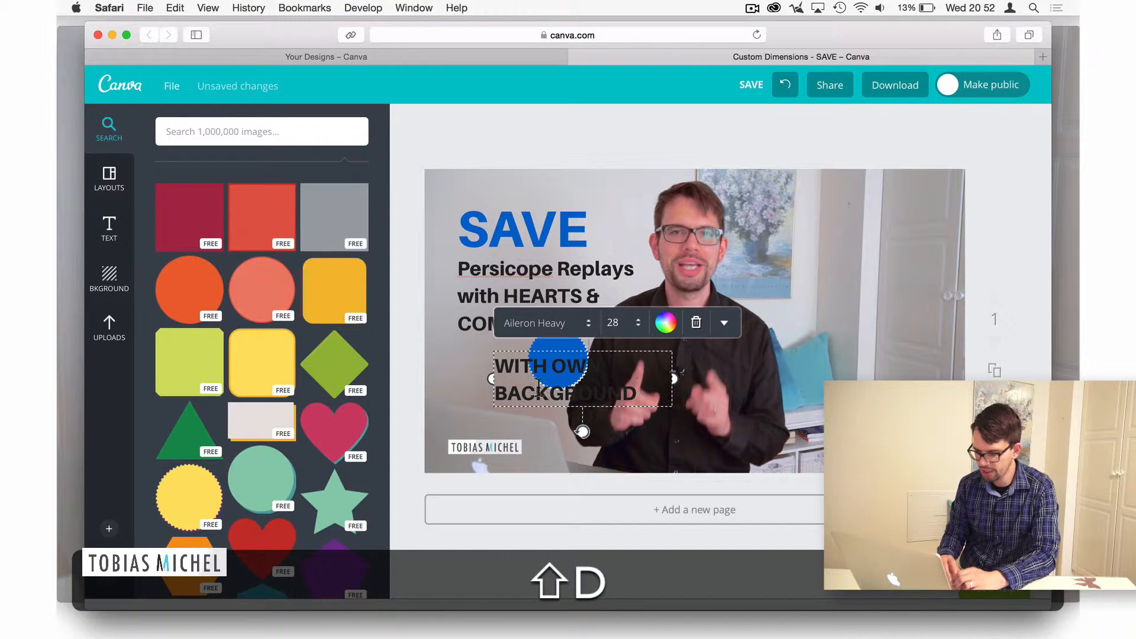
Recolor the "WITH OWN BACKGROUND" label white and set its font size to 12
{"action": "left_click", "coordinate": [666, 326]}
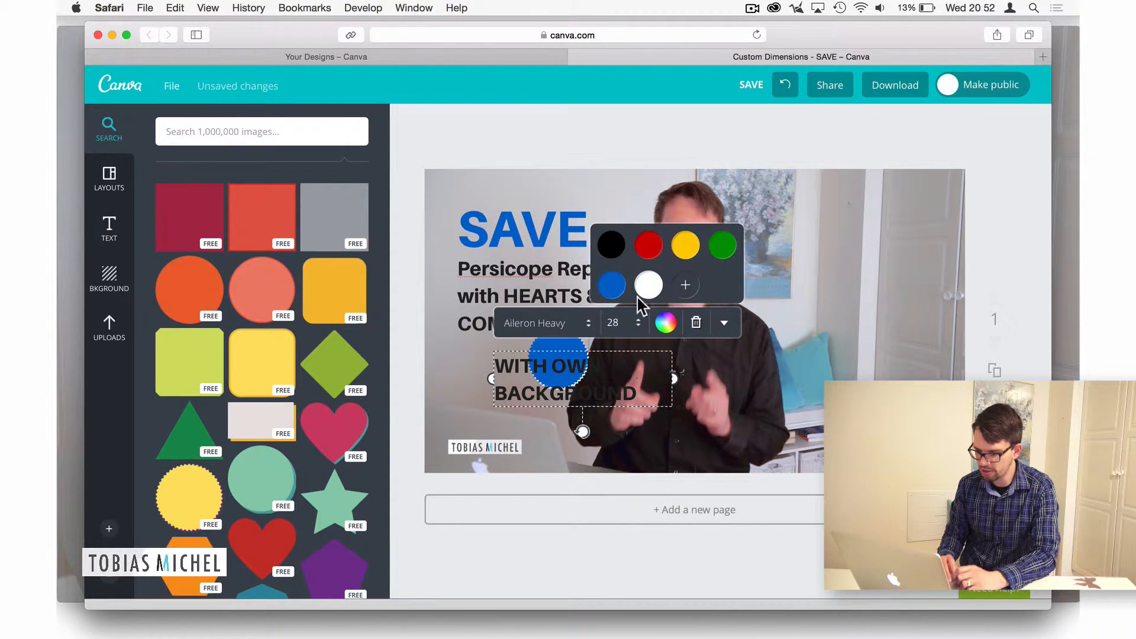
{"action": "left_click", "coordinate": [650, 284]}
{"action": "left_click", "coordinate": [617, 323]}
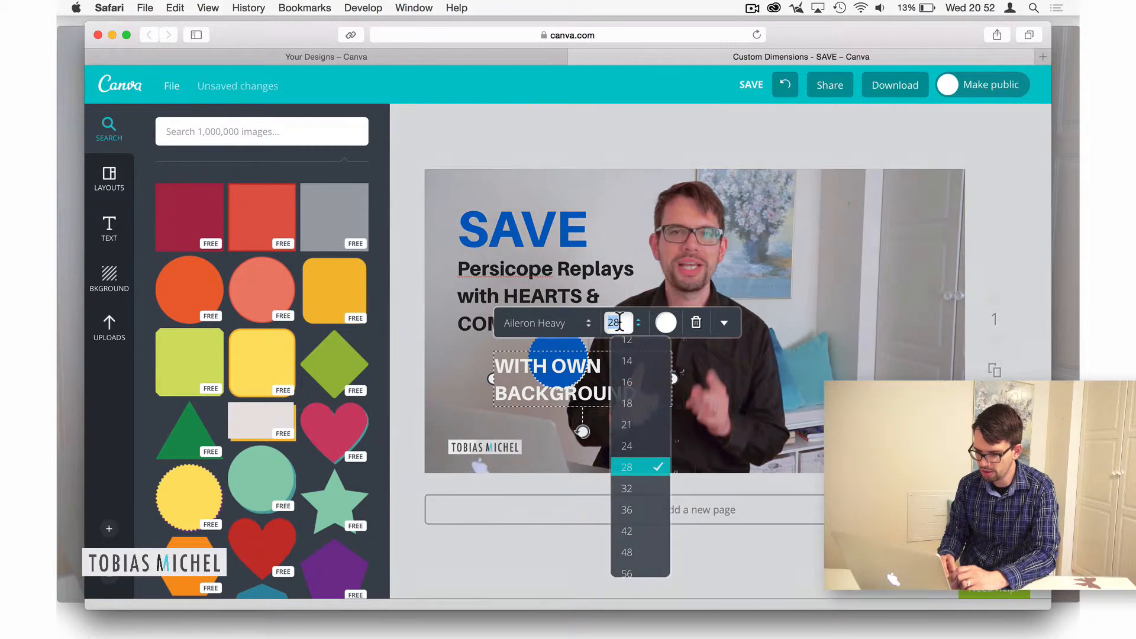
{"action": "left_click", "coordinate": [635, 355]}
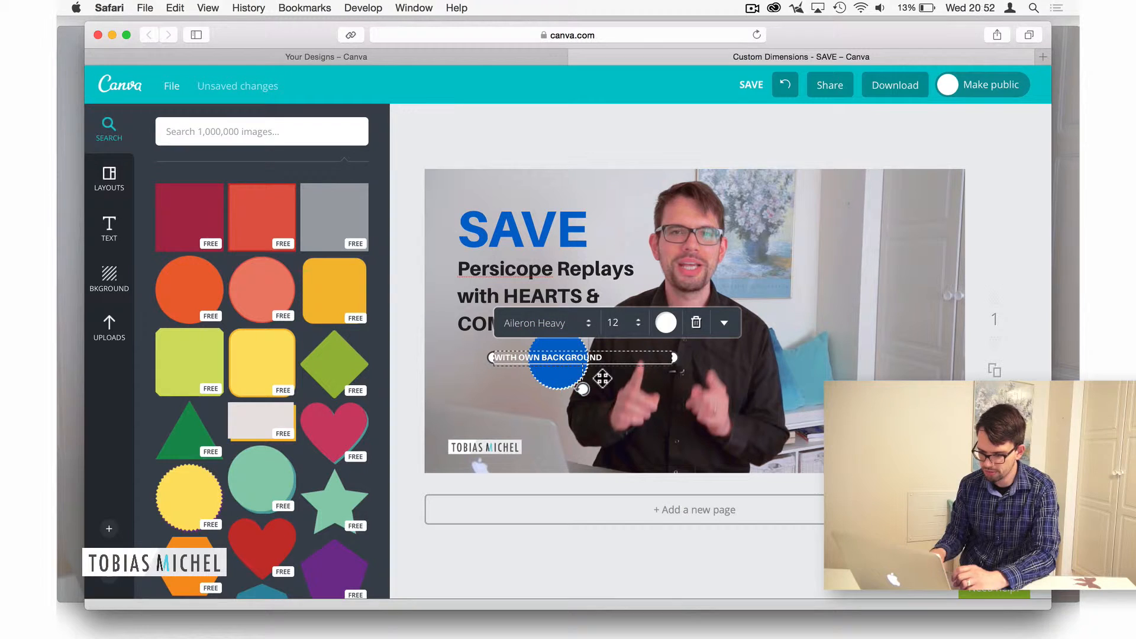
Break the white label into two lines before "BACKGROUND" and center its text
{"action": "key", "text": "Return"}
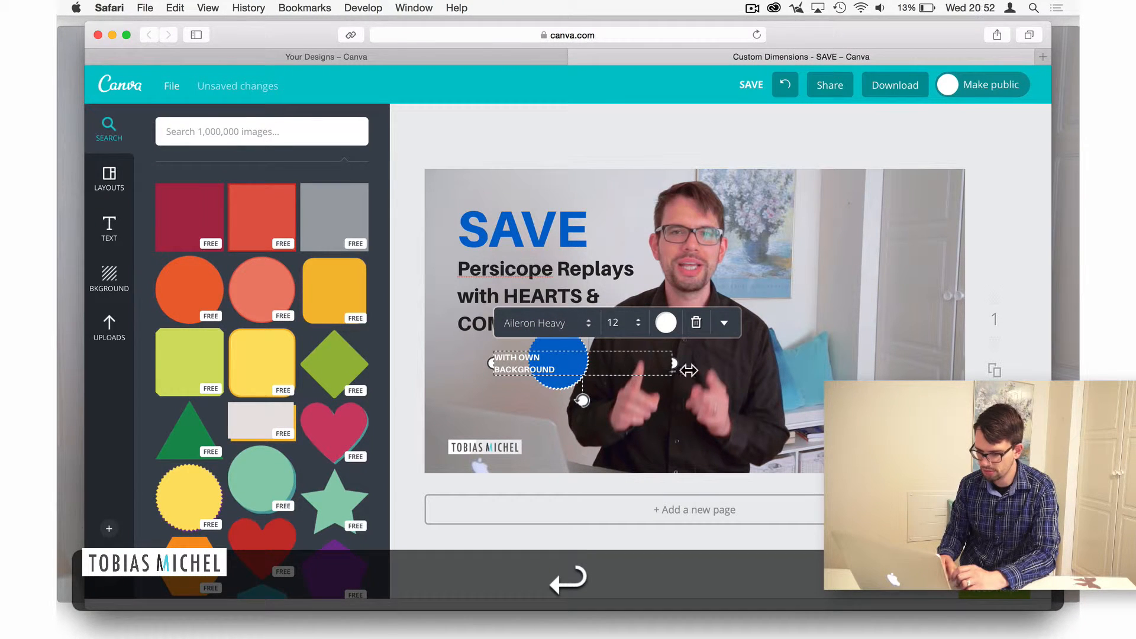
{"action": "left_click", "coordinate": [724, 323]}
{"action": "left_click", "coordinate": [719, 460]}
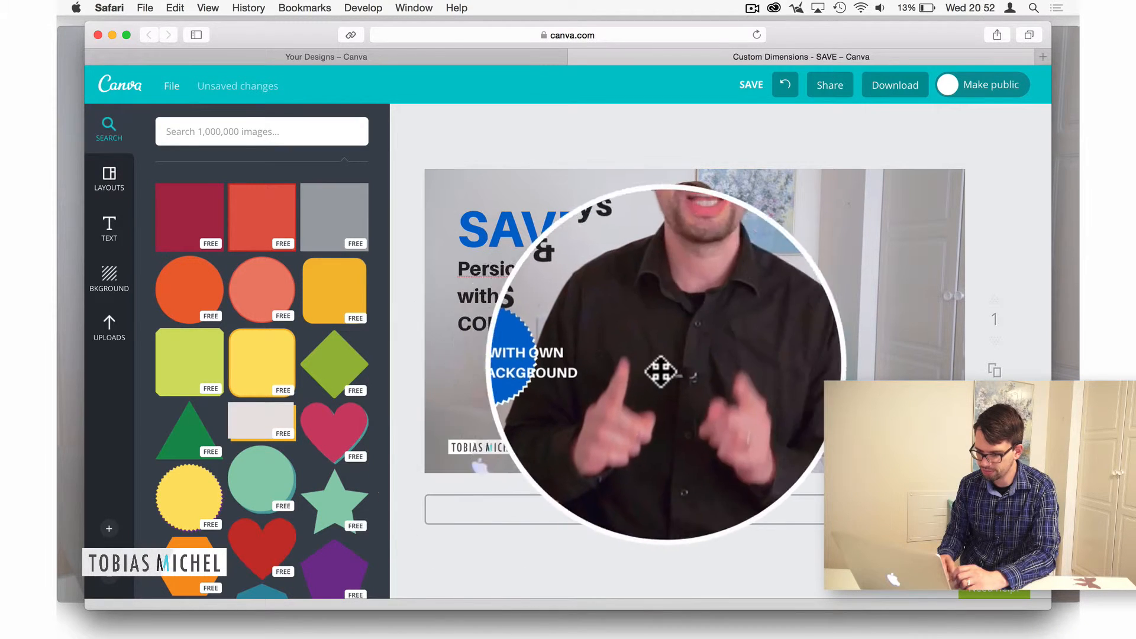
Narrow the label's text box, tilt it slightly counter-clockwise, and place it over the blue badge
{"action": "left_click", "coordinate": [599, 372]}
{"action": "left_click_drag", "start_coordinate": [675, 364], "coordinate": [583, 360]}
{"action": "left_click_drag", "start_coordinate": [538, 408], "coordinate": [531, 403]}
{"action": "left_click_drag", "start_coordinate": [553, 363], "coordinate": [576, 375]}
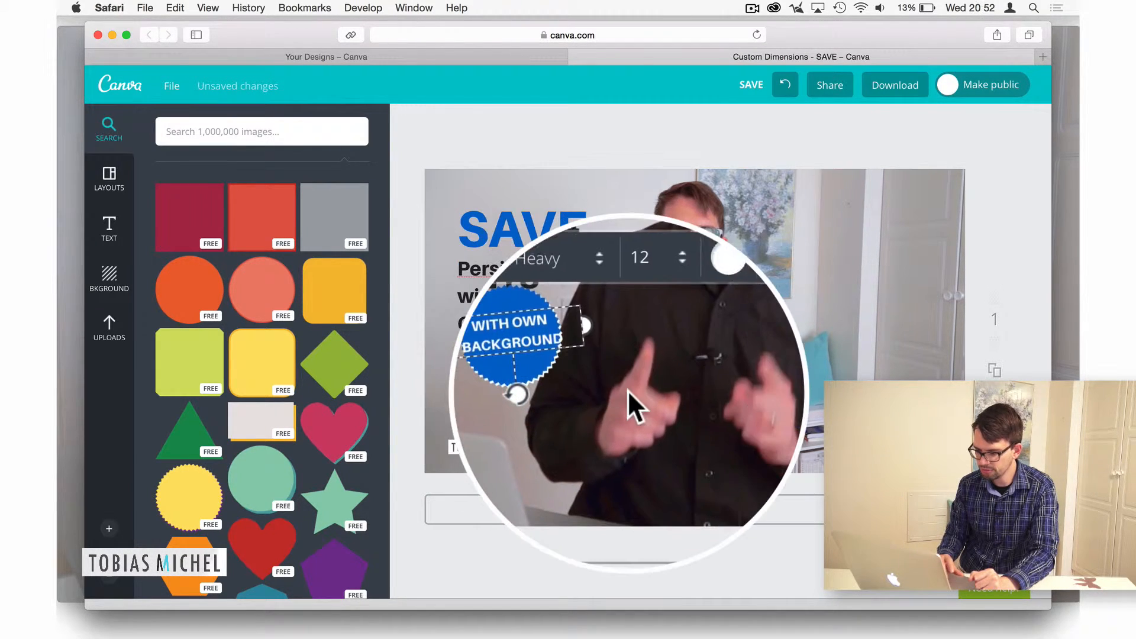
Enlarge the blue badge slightly so that the label fits inside it
{"action": "left_click", "coordinate": [628, 390]}
{"action": "left_click", "coordinate": [556, 385]}
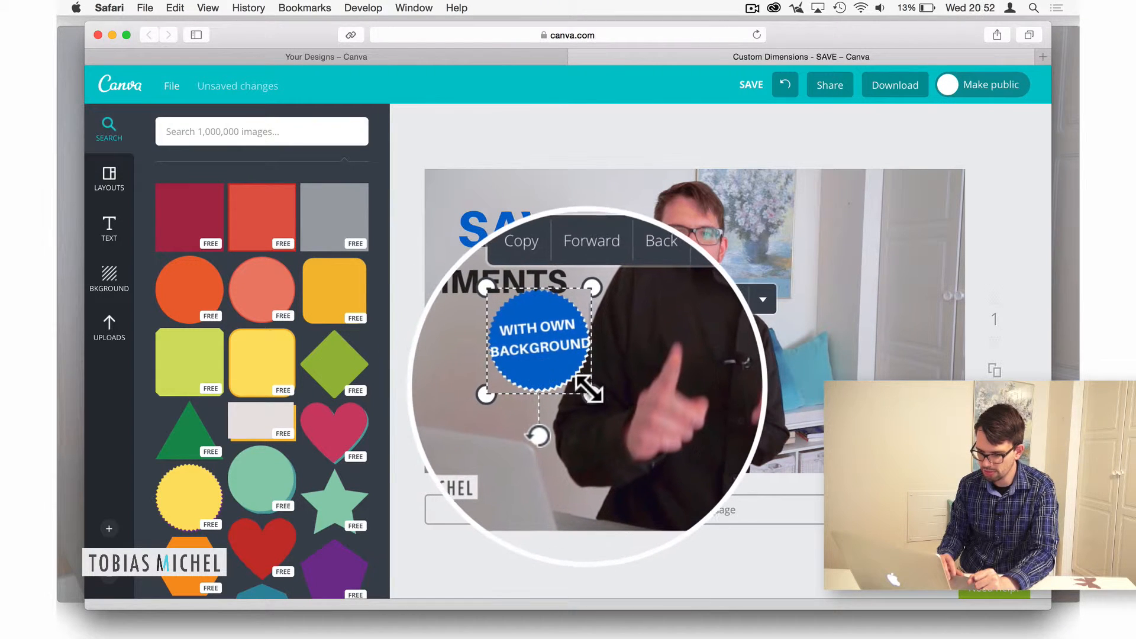
{"action": "left_click_drag", "start_coordinate": [590, 391], "coordinate": [564, 365]}
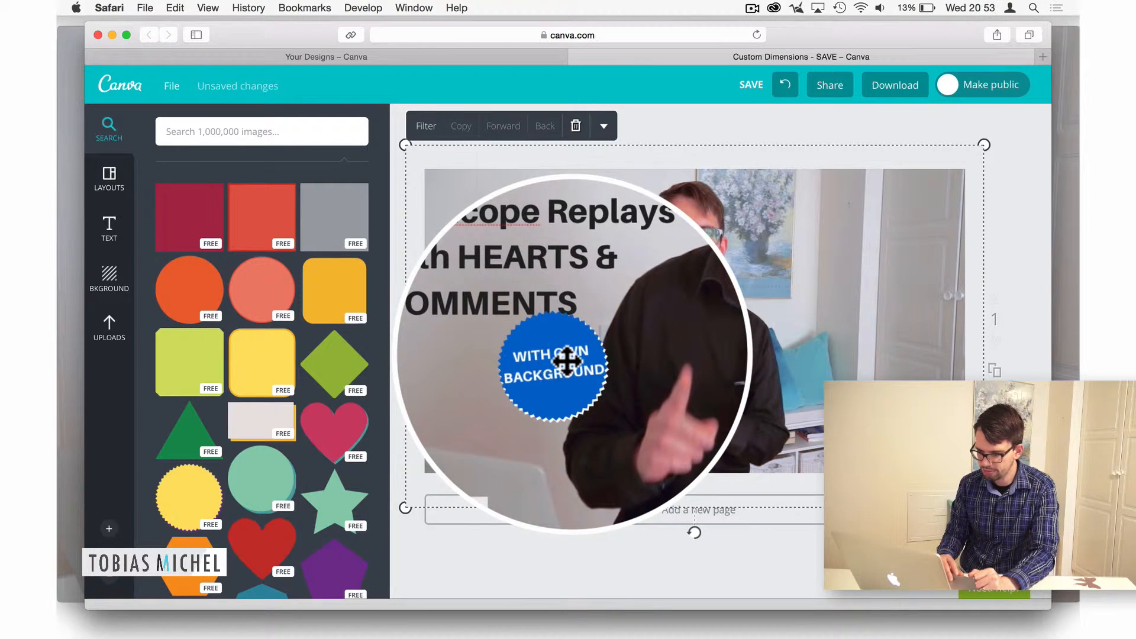
Try the badge label as "WITH YOUR OWN BACKGROUND" spread over three lines
{"action": "double_click", "coordinate": [567, 356]}
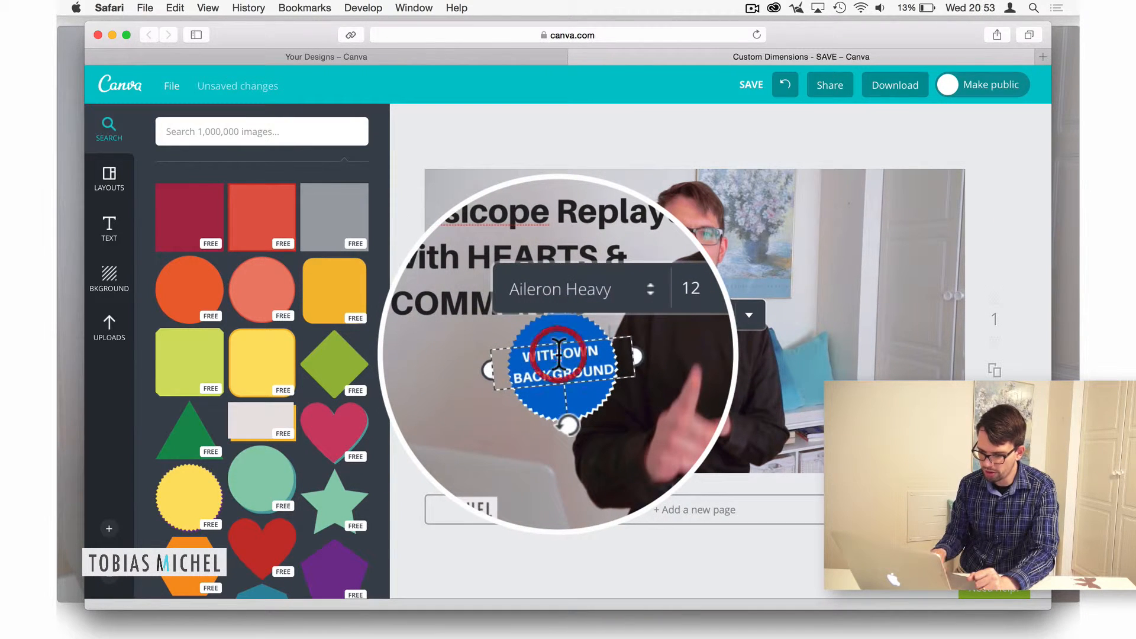
{"action": "key", "text": "Right"}
{"action": "type", "text": "Y"}
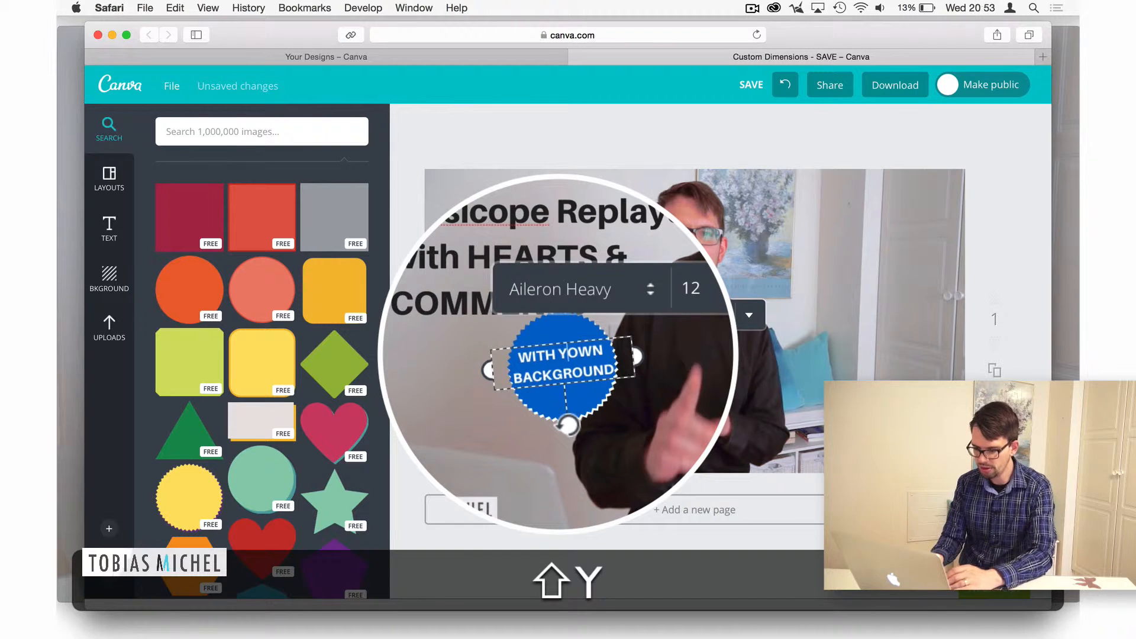
{"action": "type", "text": "OUR O"}
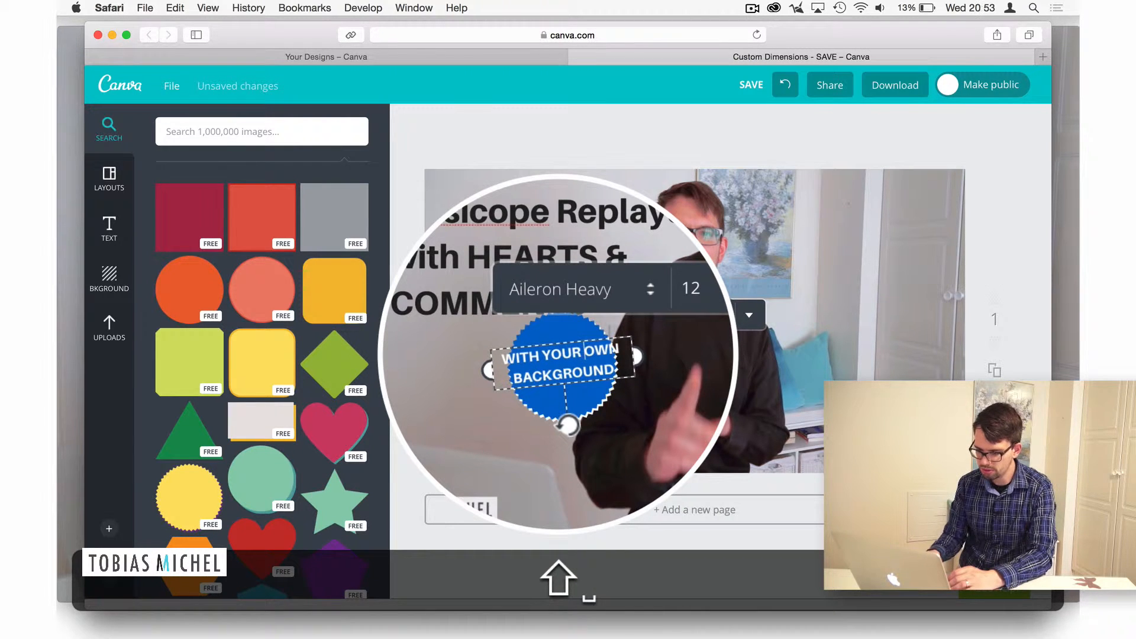
{"action": "key", "text": "Return"}
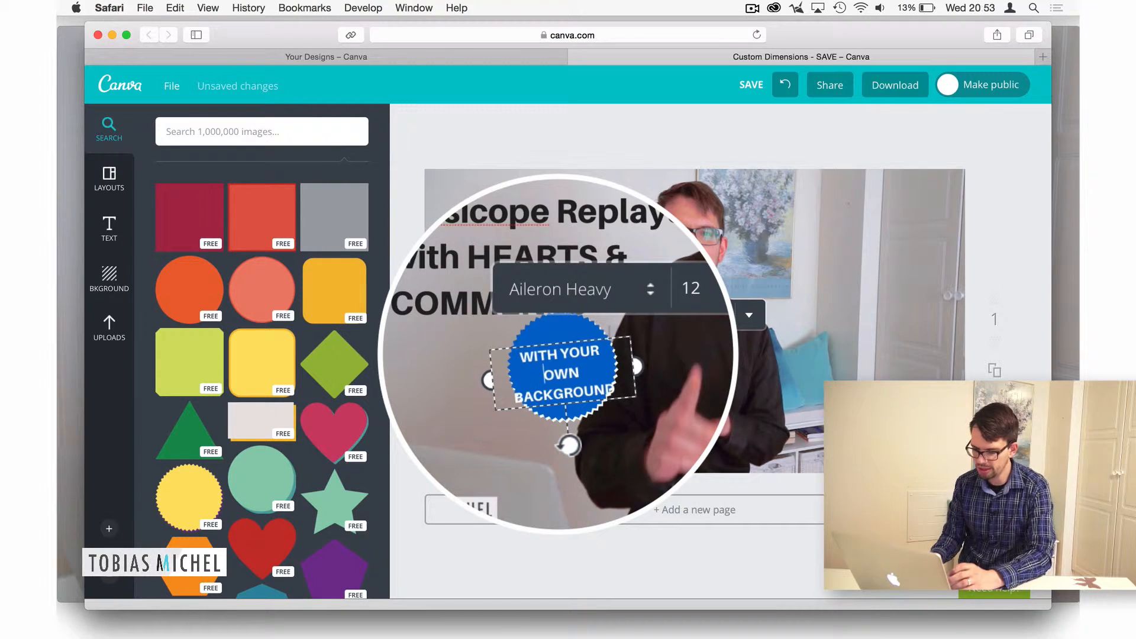
Remove "YOUR" and "OWN" from the badge label, leaving "WITH BACKGROUND" on two lines
{"action": "key", "text": "Down"}
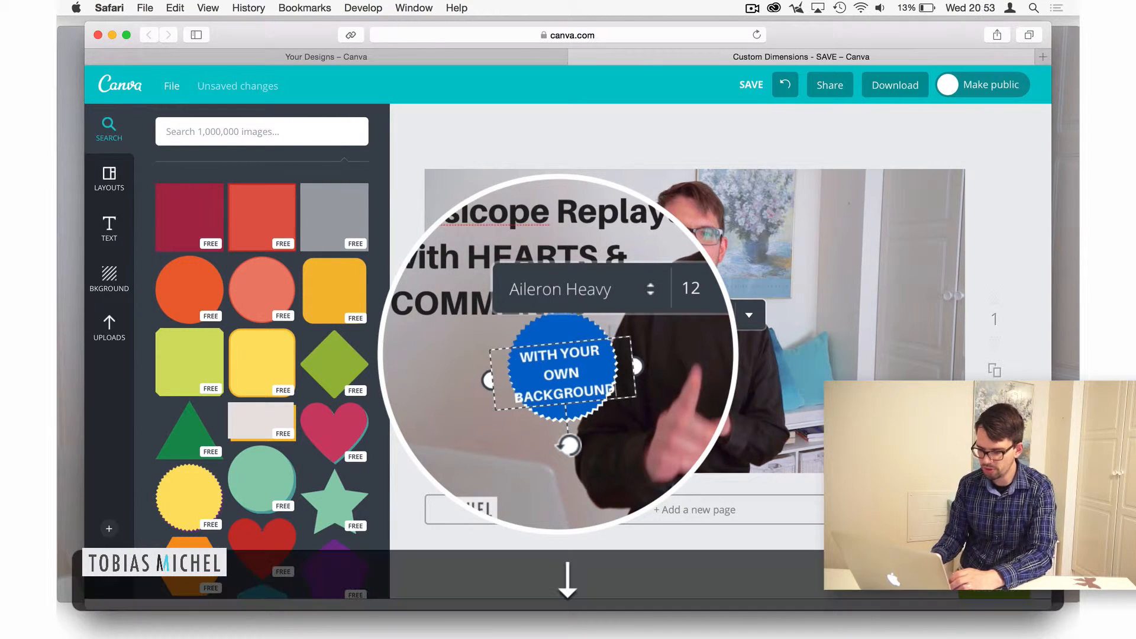
{"action": "key", "text": "Up"}
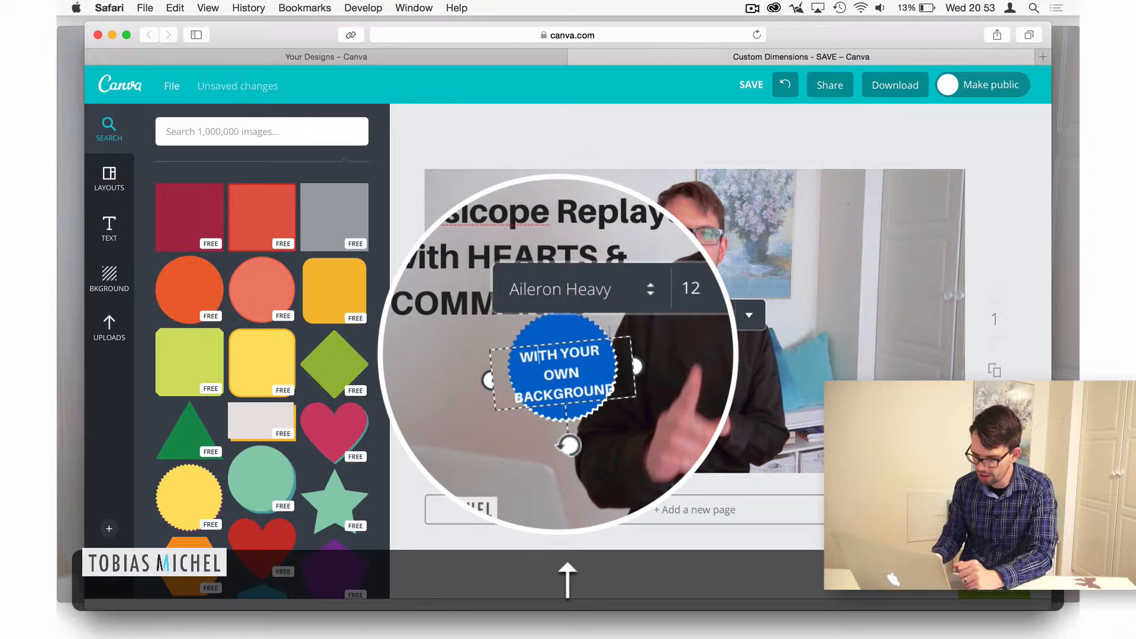
{"action": "key", "text": "Right"}
{"action": "key", "text": "Right"}
{"action": "key", "text": "BackSpace"}
{"action": "key", "text": "BackSpace"}
{"action": "key", "text": "BackSpace"}
{"action": "key", "text": "BackSpace"}
{"action": "key", "text": "BackSpace"}
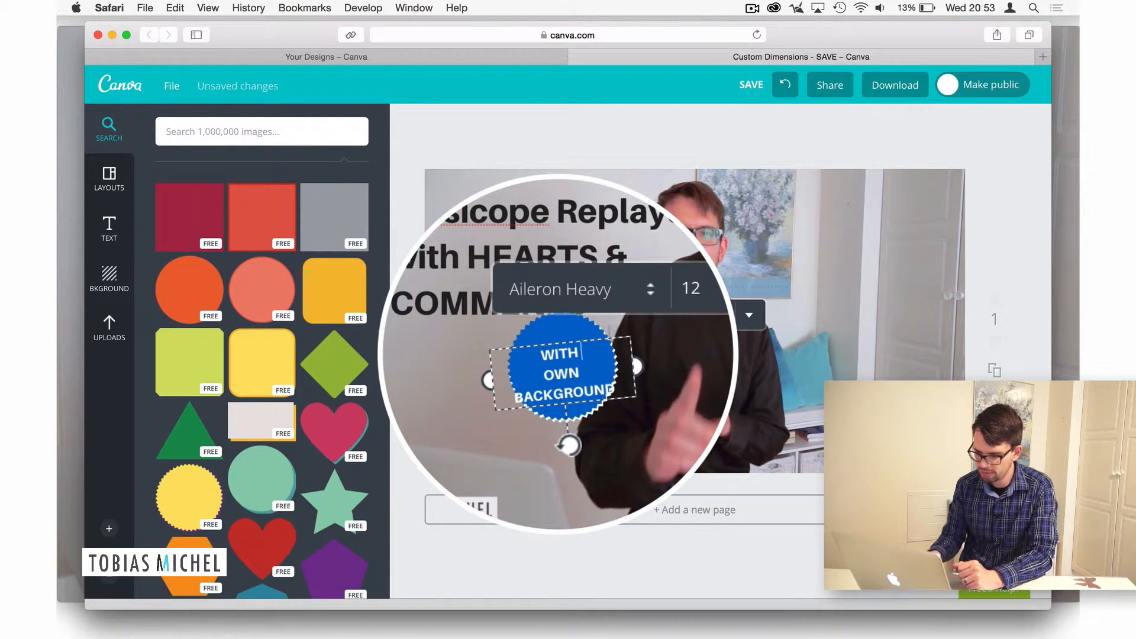
{"action": "key", "text": "Down"}
{"action": "key", "text": "BackSpace"}
{"action": "key", "text": "BackSpace"}
{"action": "key", "text": "BackSpace"}
{"action": "key", "text": "BackSpace"}
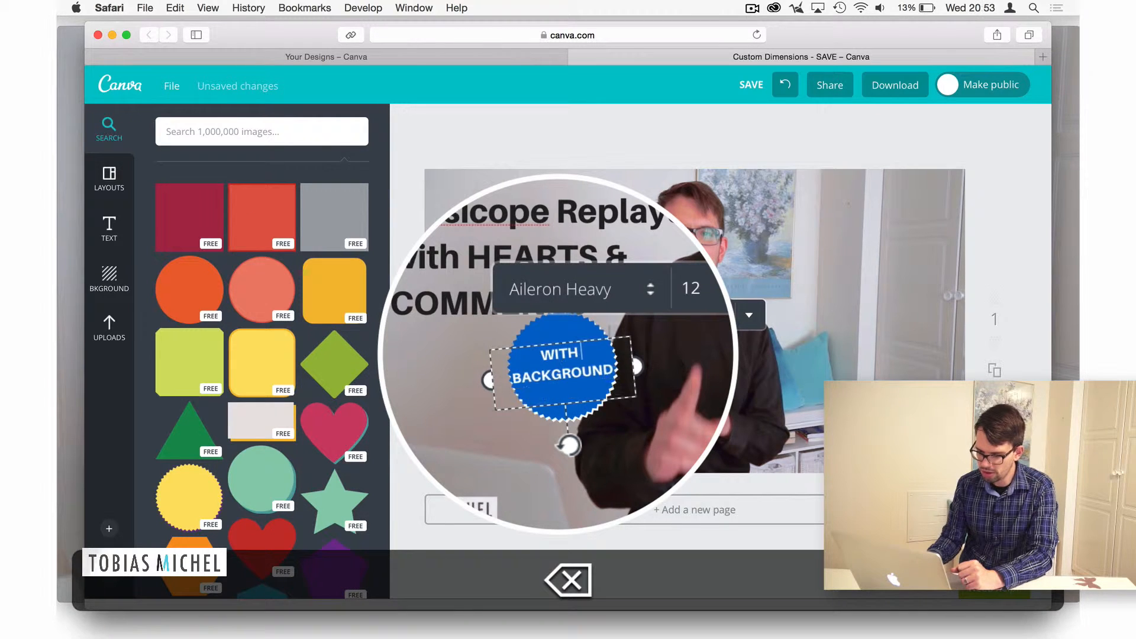
Add a third line reading "& LOGO!" below "BACKGROUND" in the badge label
{"action": "key", "text": "Down"}
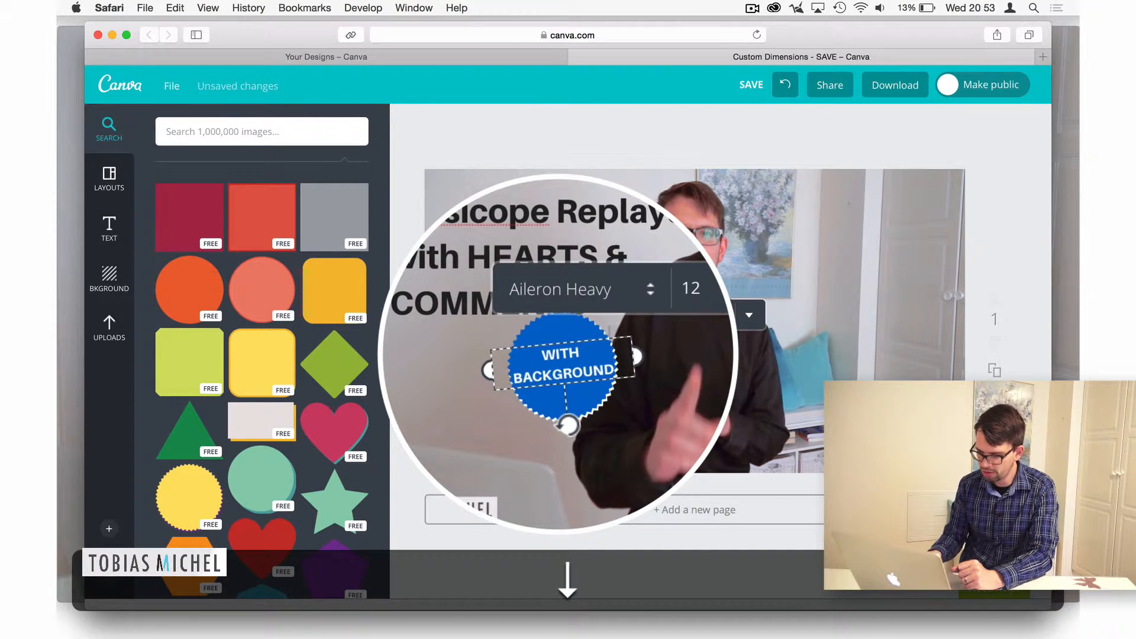
{"action": "key", "text": "Return"}
{"action": "type", "text": "& LOGO"}
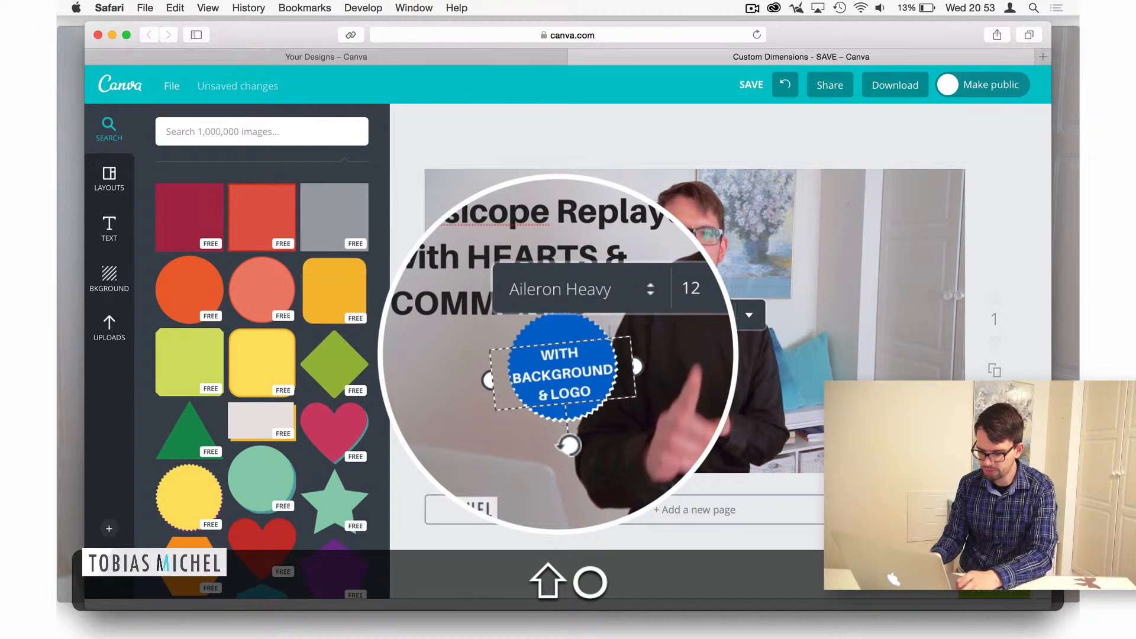
{"action": "type", "text": "!"}
{"action": "left_click", "coordinate": [673, 373]}
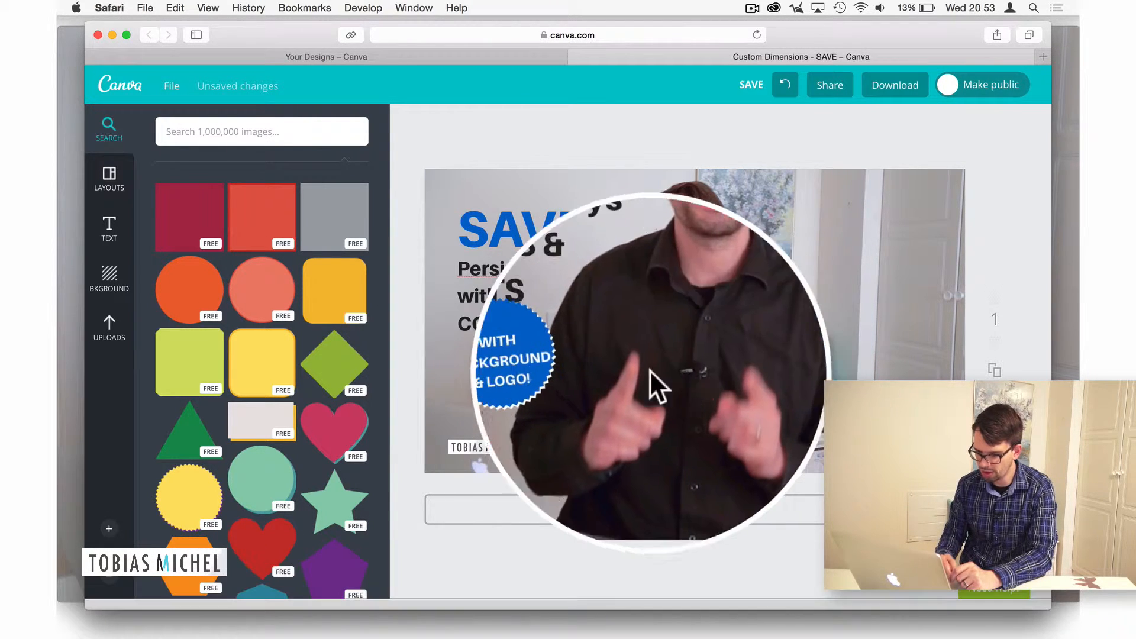
Nudge the badge label slightly upward on the blue badge and set its font size to 11
{"action": "left_click", "coordinate": [553, 372]}
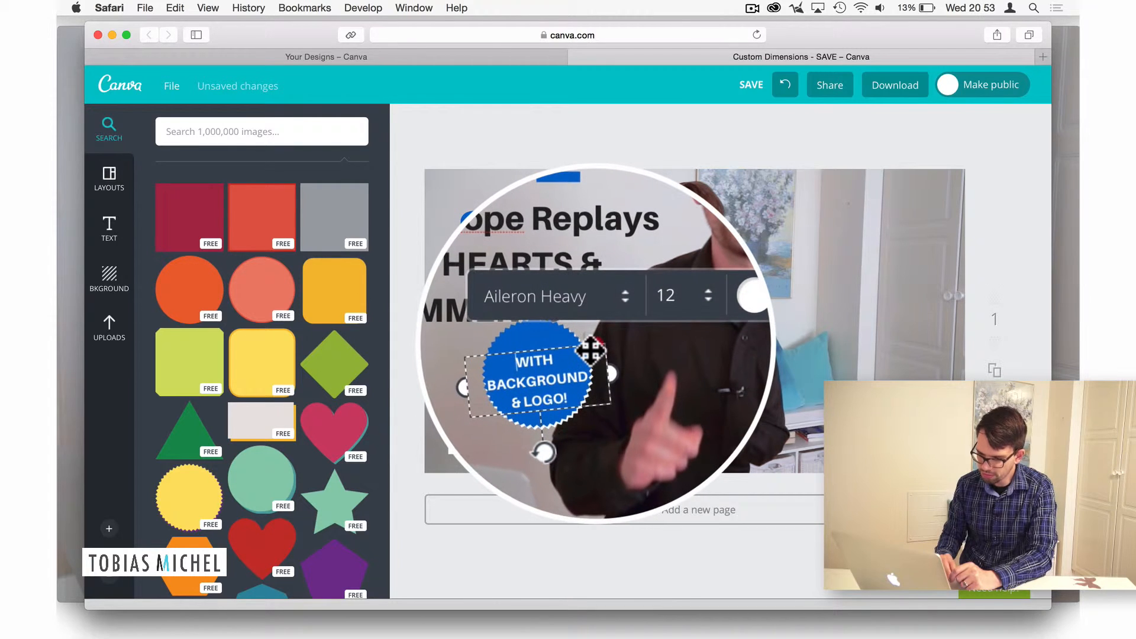
{"action": "left_click_drag", "start_coordinate": [590, 351], "coordinate": [590, 343]}
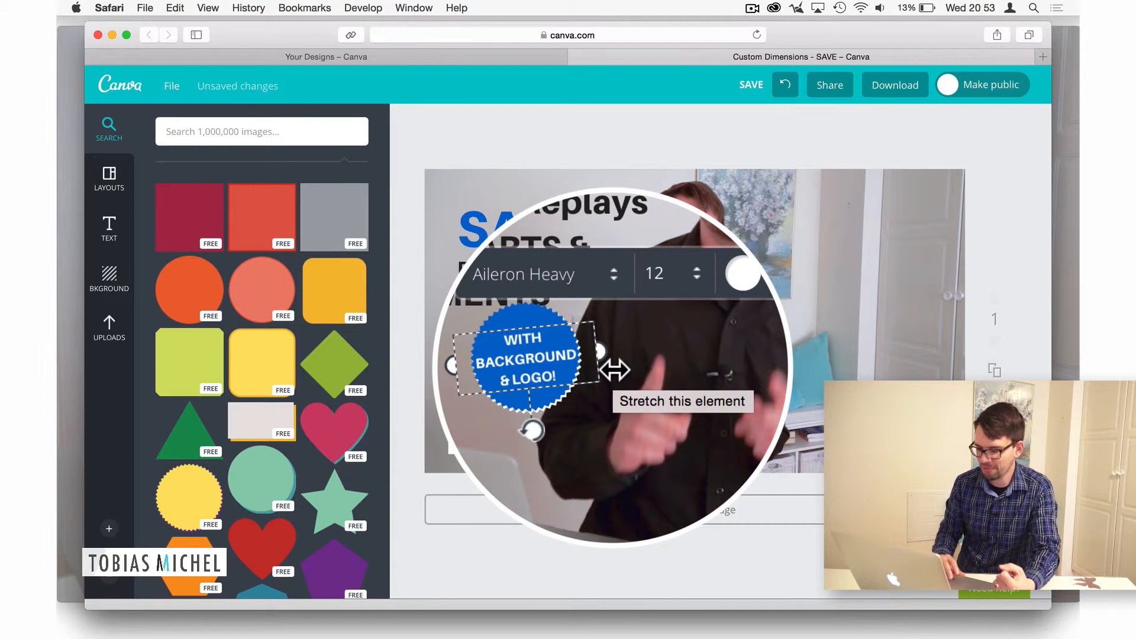
{"action": "left_click", "coordinate": [650, 312]}
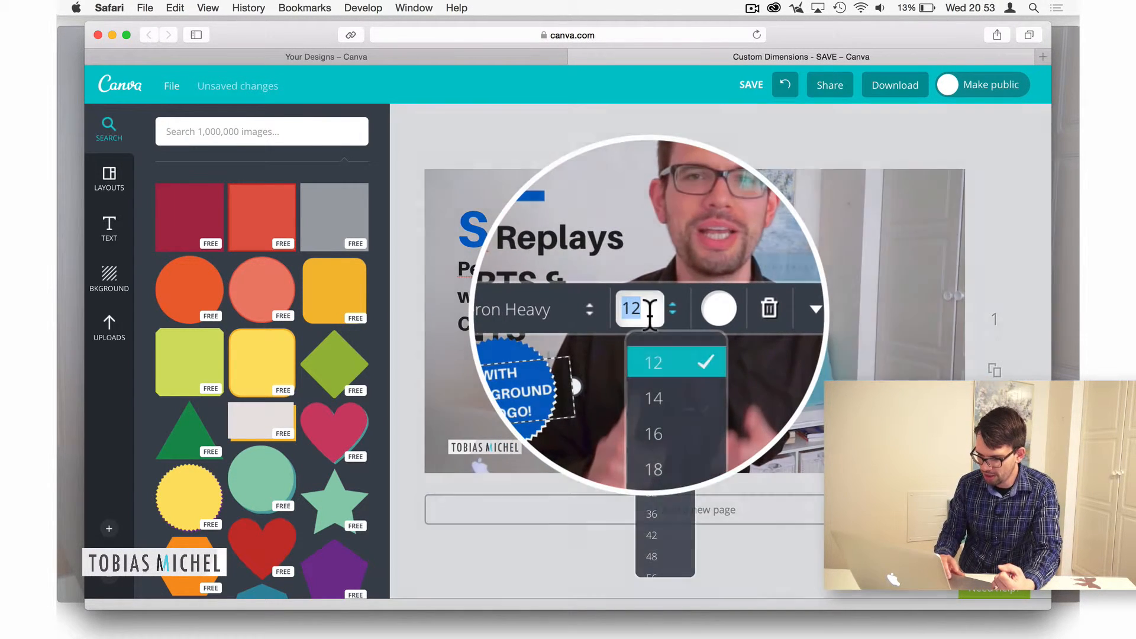
{"action": "type", "text": "11"}
{"action": "key", "text": "Return"}
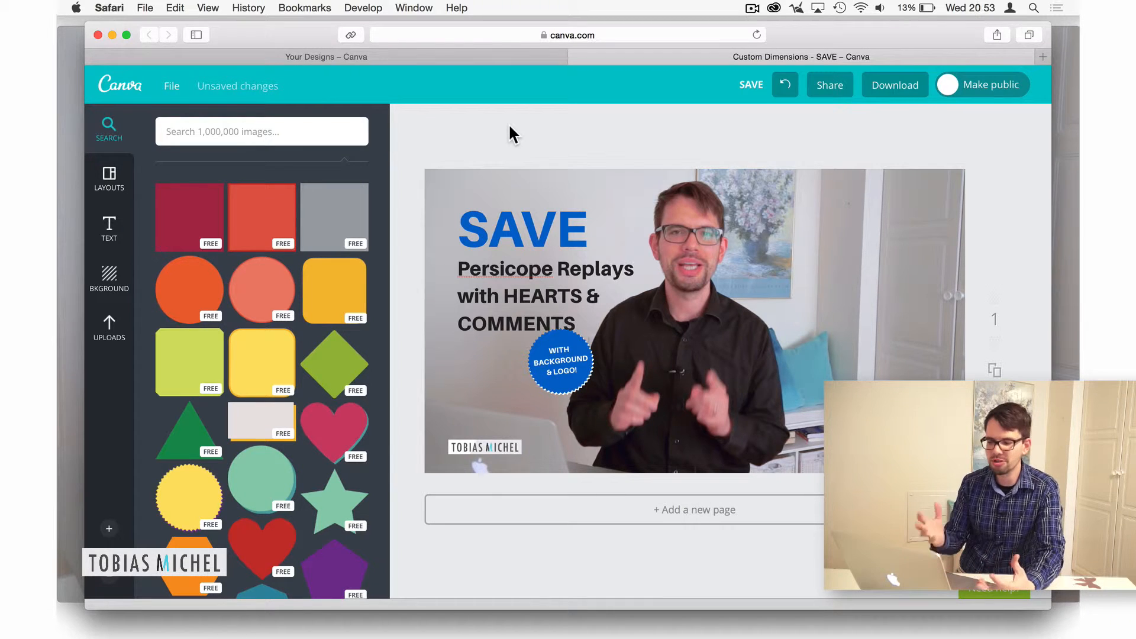
Add a square shape to the thumbnail and colour it white
{"action": "left_click", "coordinate": [188, 209]}
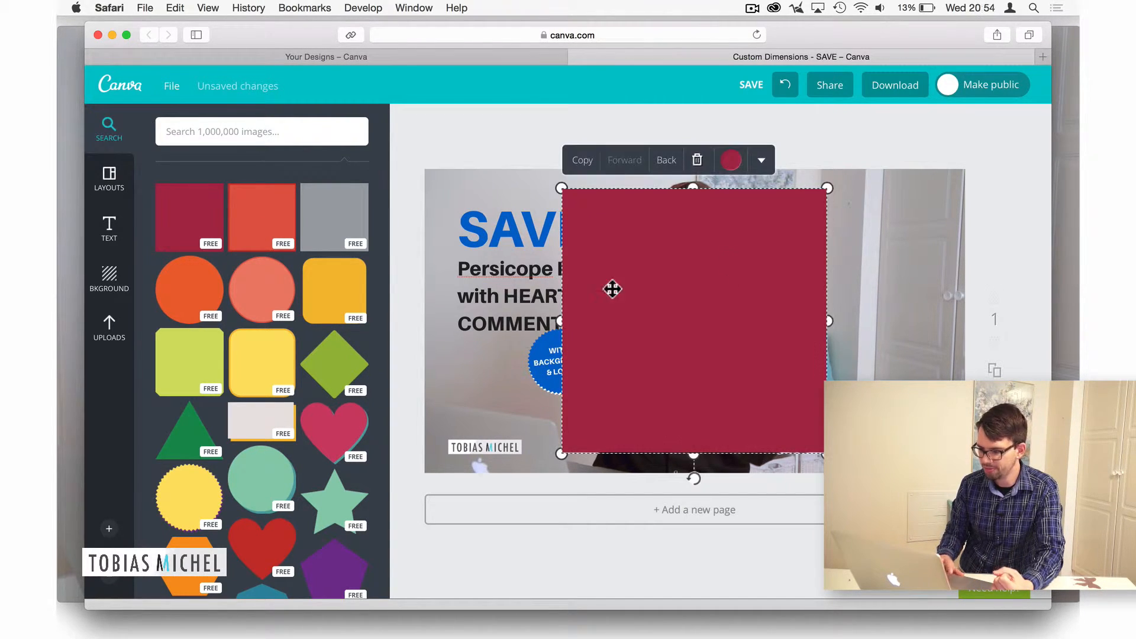
{"action": "left_click", "coordinate": [741, 168]}
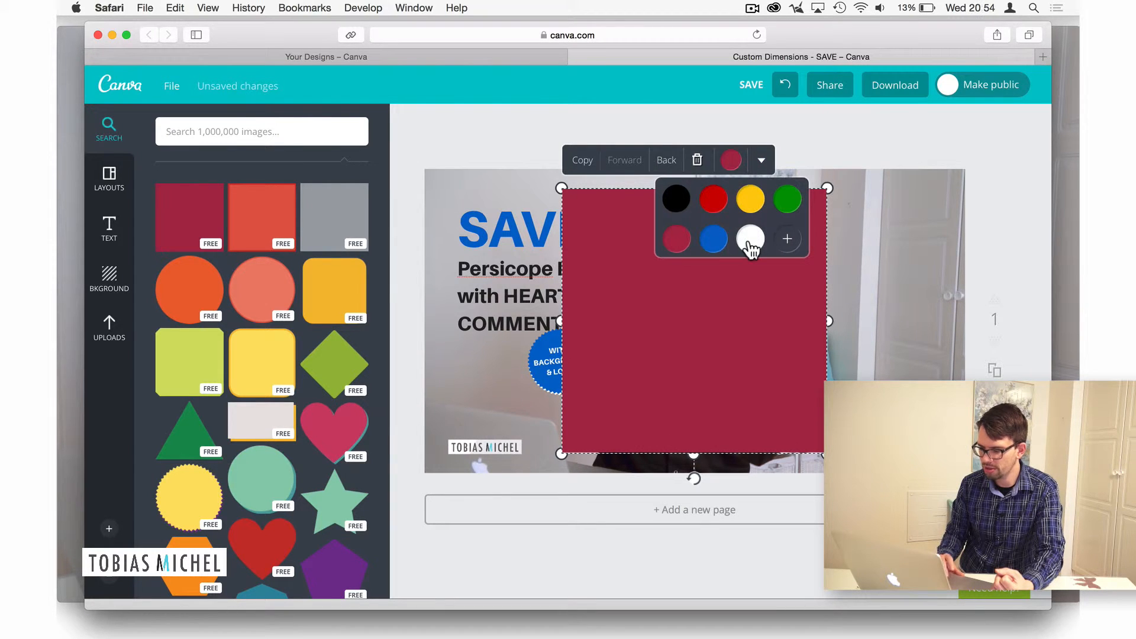
{"action": "left_click", "coordinate": [750, 240]}
Fit the white shape over the left part of the thumbnail at full height and tilt it slightly clockwise
{"action": "left_click_drag", "start_coordinate": [612, 364], "coordinate": [445, 330]}
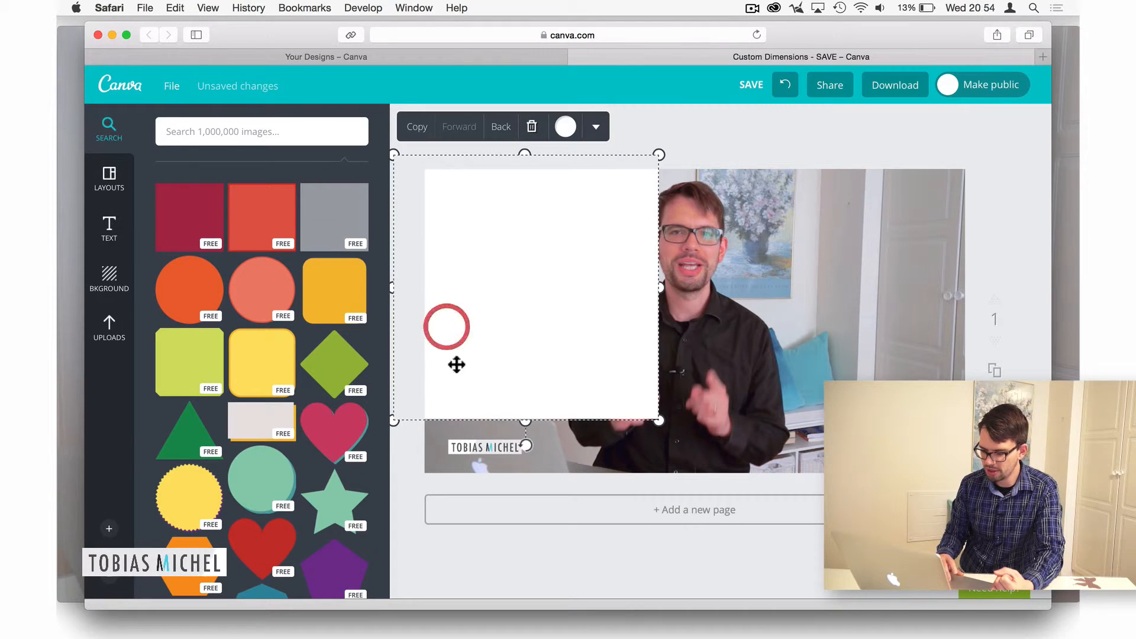
{"action": "left_click_drag", "start_coordinate": [525, 421], "coordinate": [526, 490]}
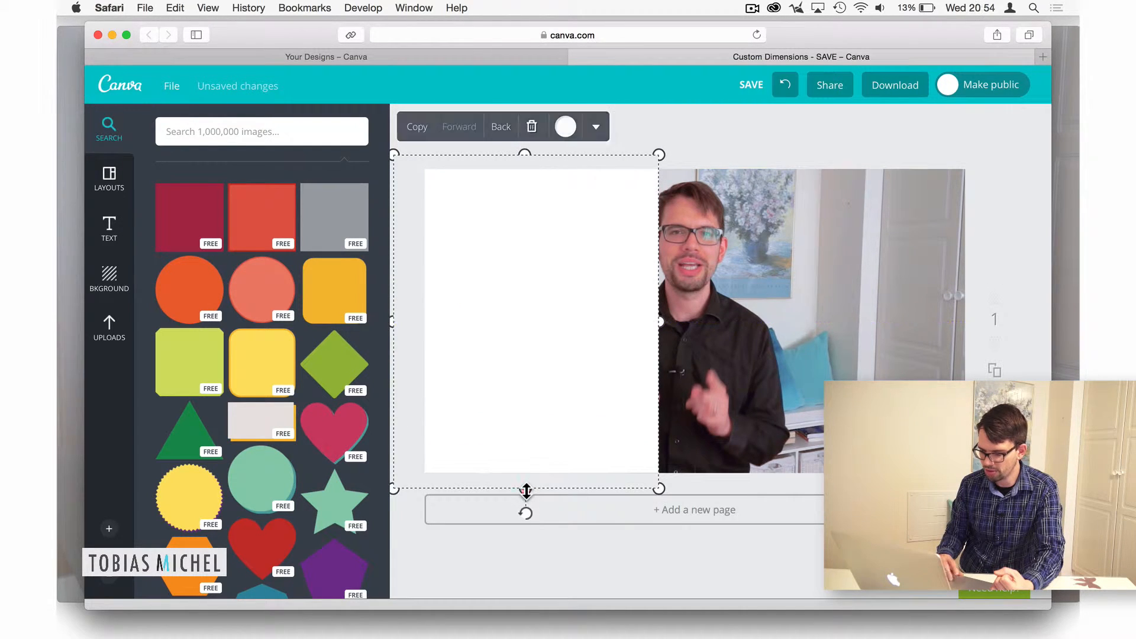
{"action": "mouse_move", "coordinate": [662, 325]}
{"action": "left_mouse_down"}
{"action": "mouse_move", "coordinate": [540, 325]}
{"action": "mouse_move", "coordinate": [644, 329]}
{"action": "left_mouse_up"}
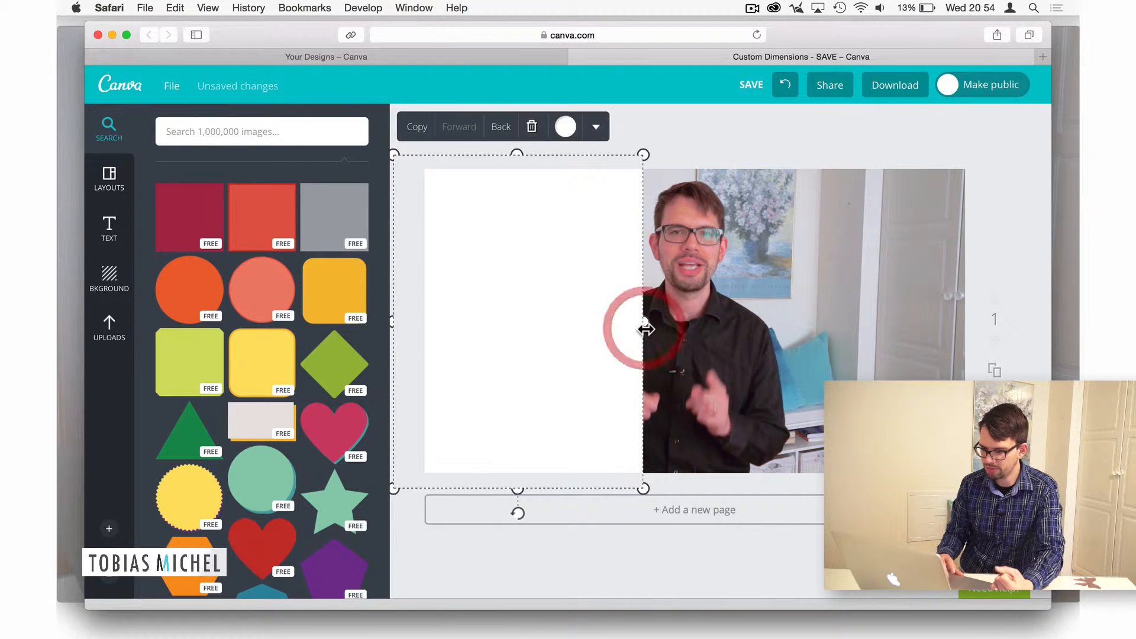
{"action": "left_click_drag", "start_coordinate": [518, 515], "coordinate": [500, 509]}
{"action": "mouse_move", "coordinate": [560, 317]}
{"action": "left_mouse_down"}
{"action": "mouse_move", "coordinate": [543, 307]}
{"action": "mouse_move", "coordinate": [553, 307]}
{"action": "left_mouse_up"}
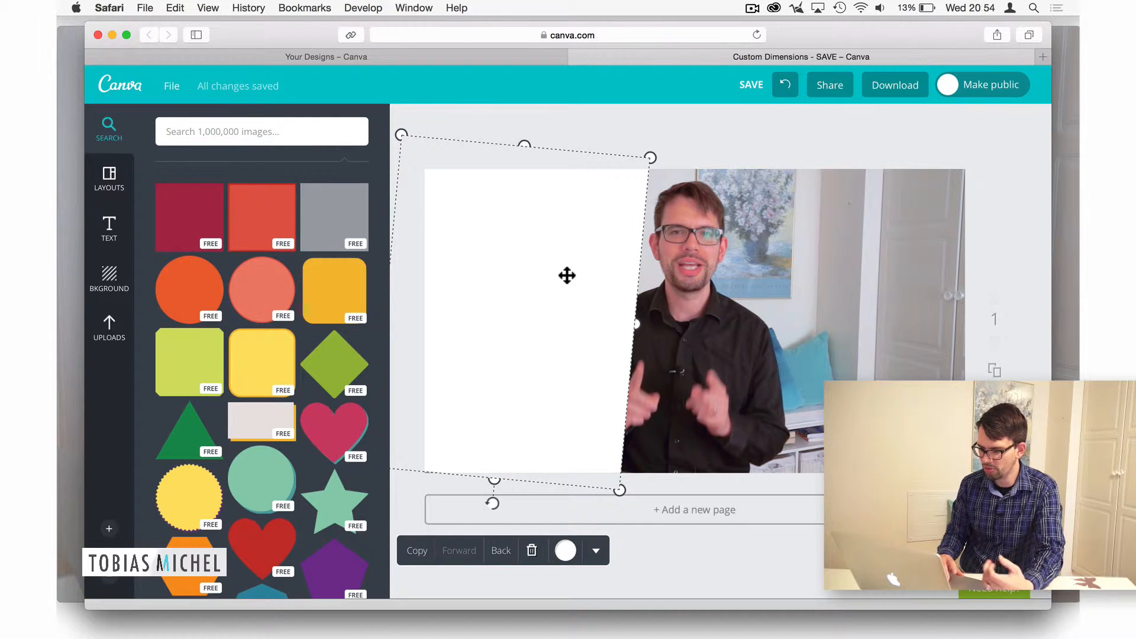
Send the tilted white shape back behind the SAVE heading, the subtitle and the blue badge
{"action": "left_click", "coordinate": [502, 556]}
{"action": "left_click", "coordinate": [502, 555]}
{"action": "left_click", "coordinate": [503, 557]}
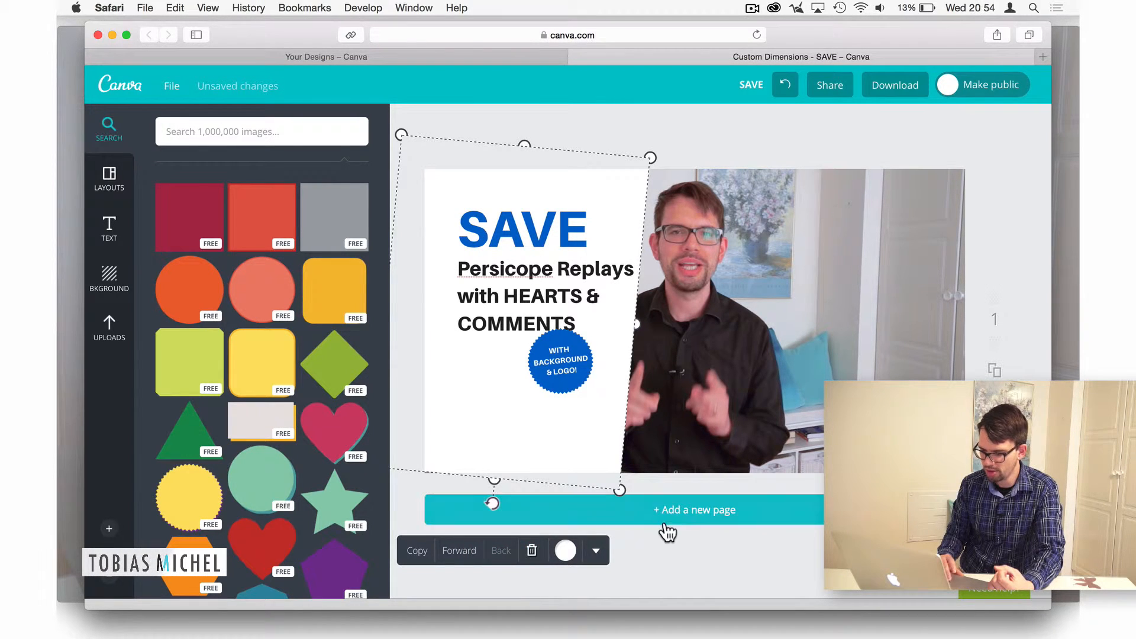
{"action": "left_click", "coordinate": [723, 577]}
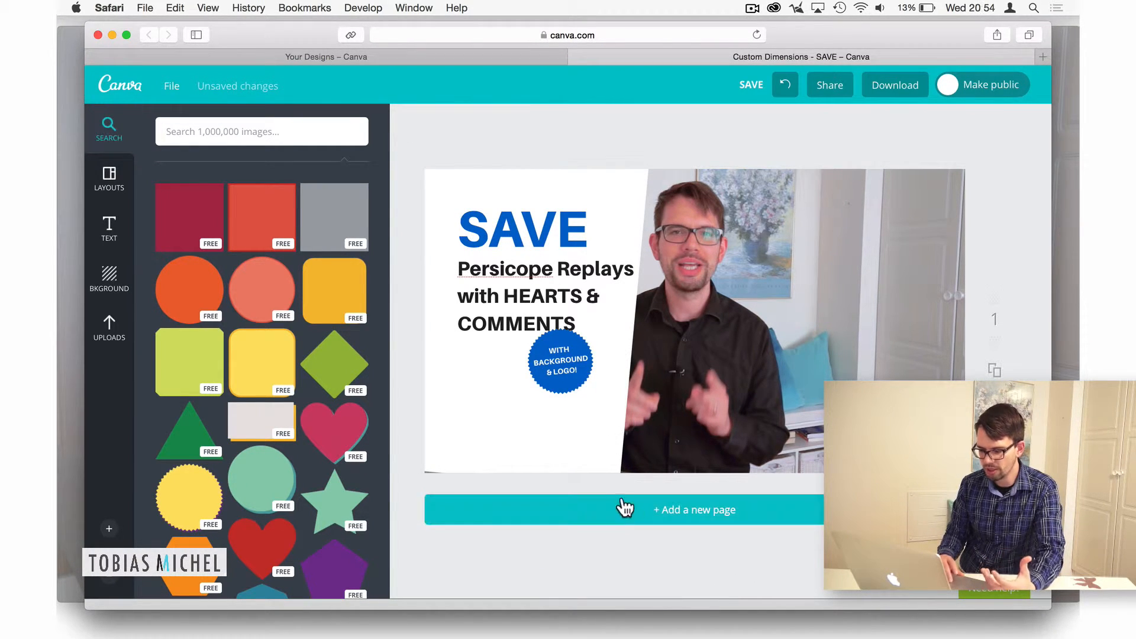
Extend the white shape's lower edge so it fully covers the thumbnail's bottom-left corner
{"action": "left_click", "coordinate": [563, 449]}
{"action": "left_click", "coordinate": [620, 522]}
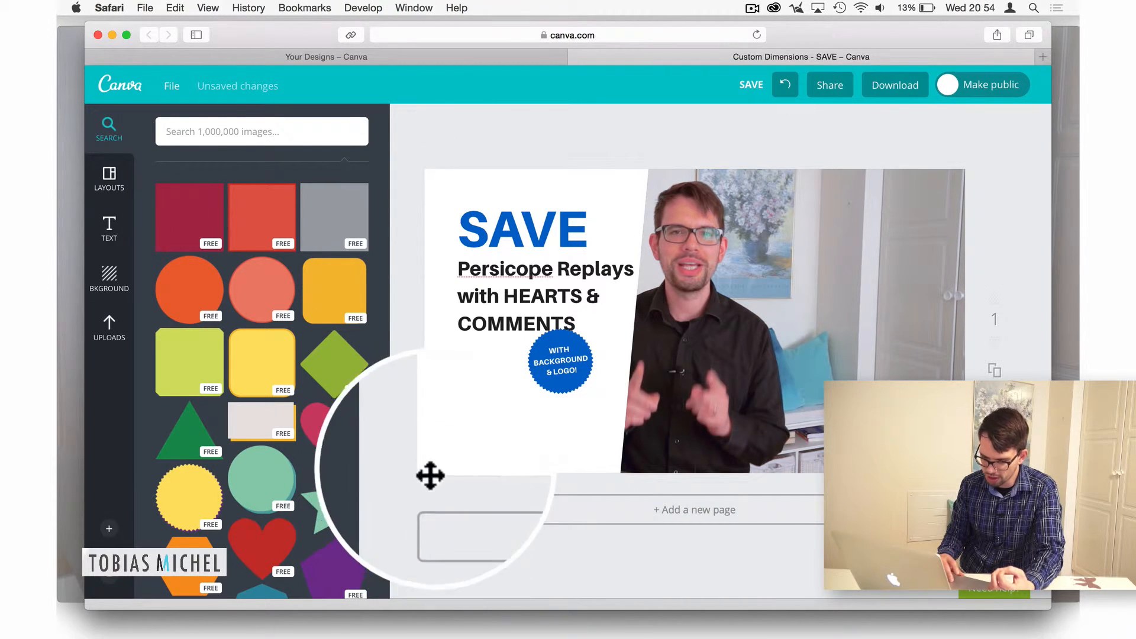
{"action": "left_click", "coordinate": [489, 463]}
{"action": "left_click_drag", "start_coordinate": [497, 474], "coordinate": [489, 496]}
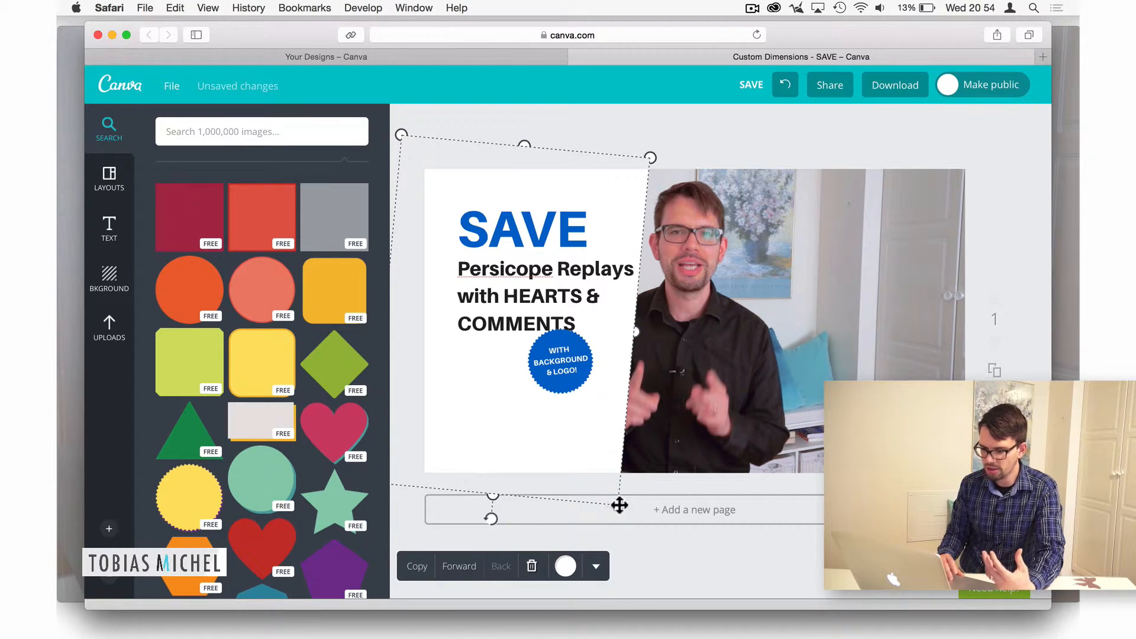
Set the white shape's transparency to about 64
{"action": "left_click", "coordinate": [597, 570]}
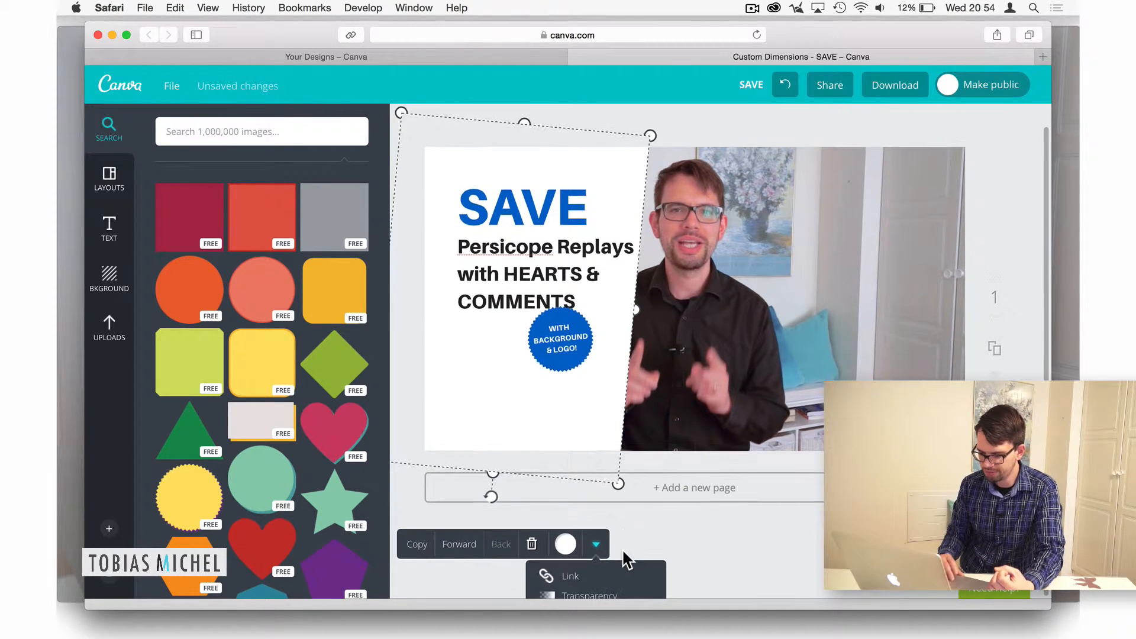
{"action": "left_click", "coordinate": [588, 596]}
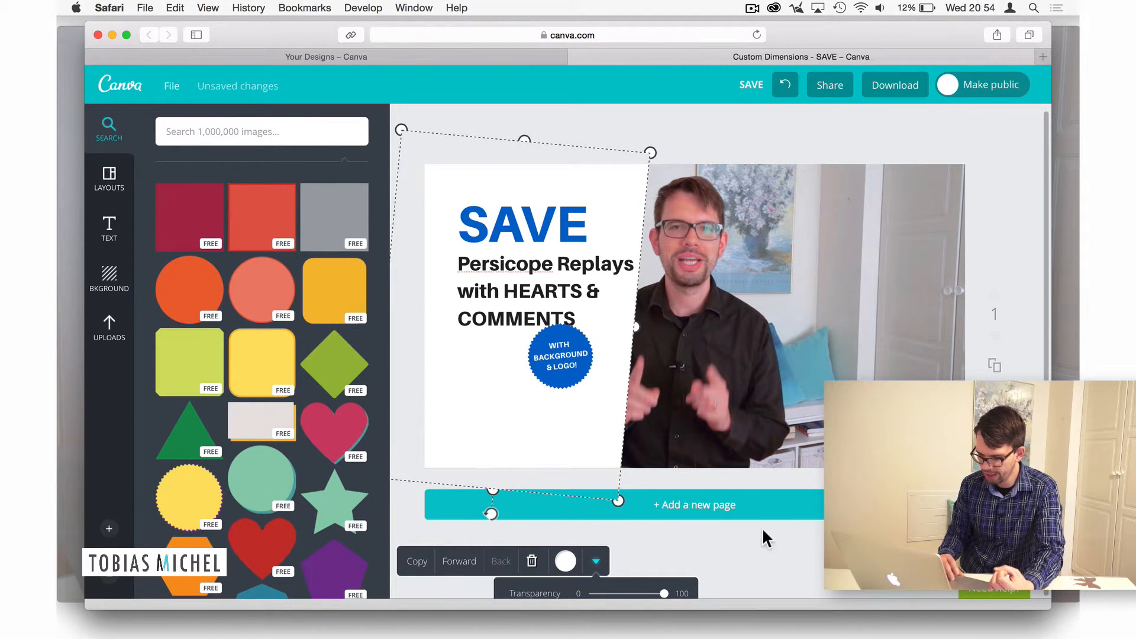
{"action": "left_click_drag", "start_coordinate": [664, 593], "coordinate": [639, 600]}
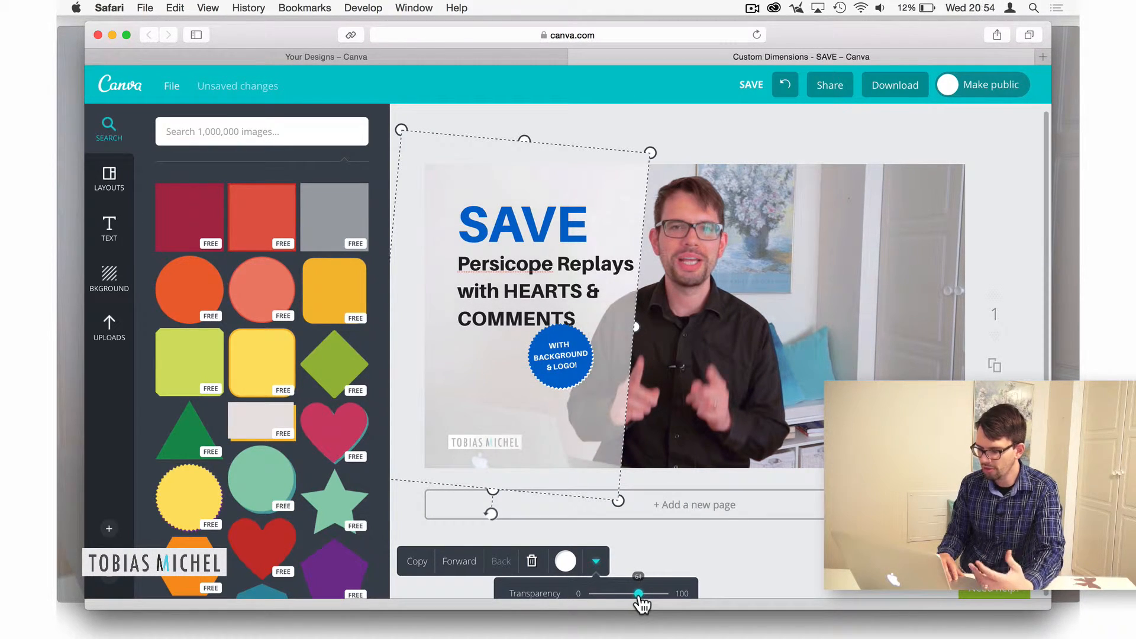
{"action": "left_click_drag", "start_coordinate": [641, 603], "coordinate": [642, 602]}
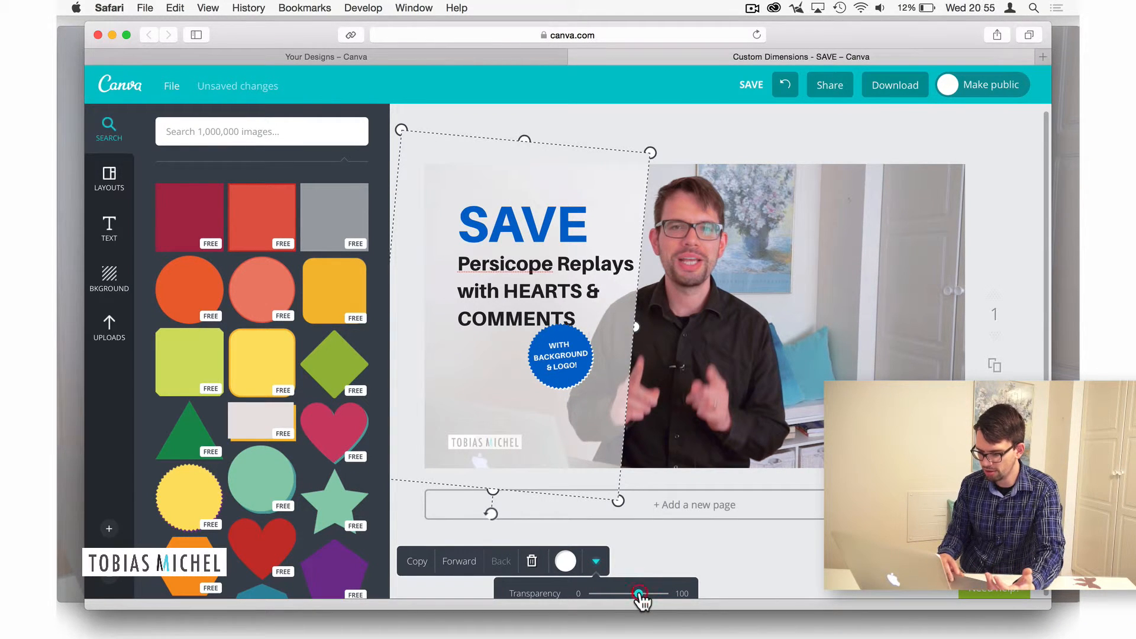
{"action": "left_click", "coordinate": [698, 546]}
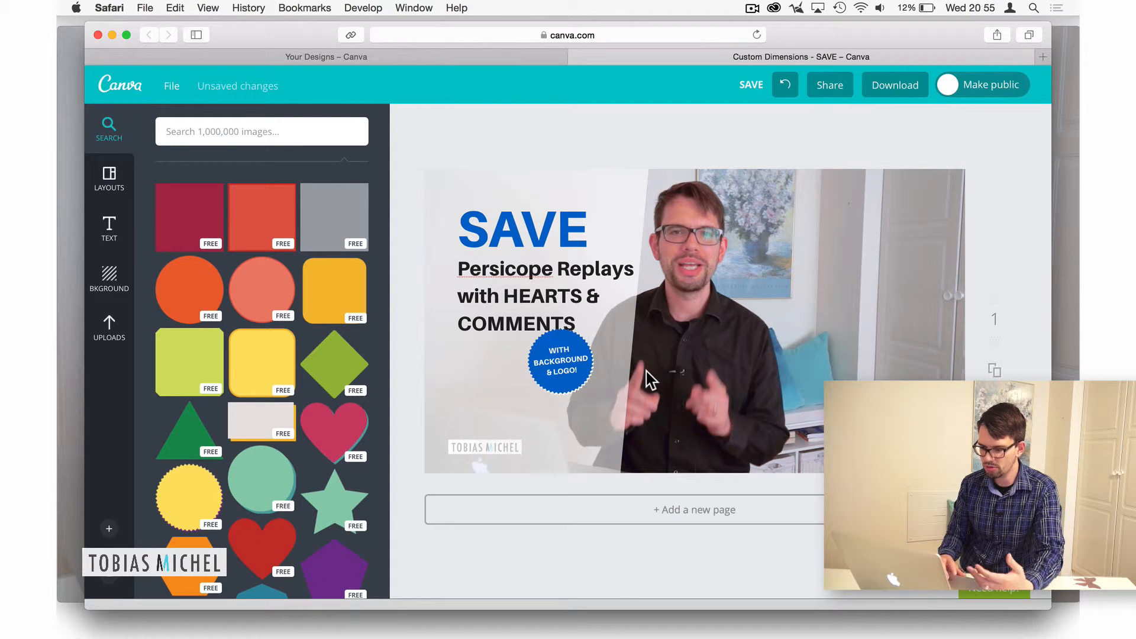
Shift the SAVE heading and the subtitle slightly left, and narrow the translucent white panel from its right edge
{"action": "left_click", "coordinate": [537, 245]}
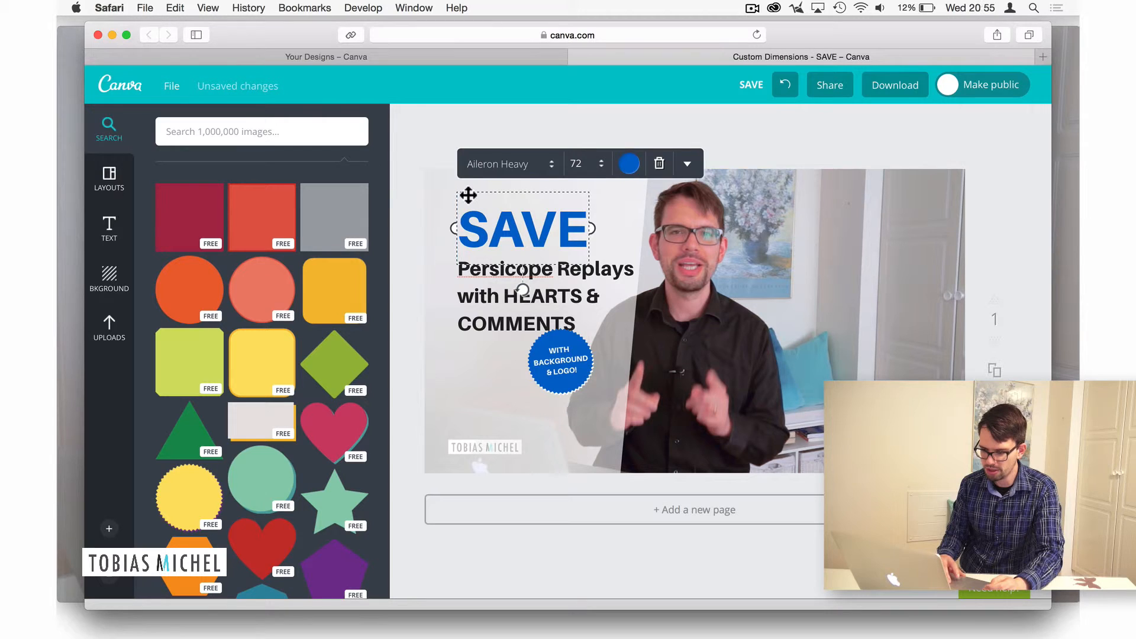
{"action": "left_click_drag", "start_coordinate": [462, 195], "coordinate": [459, 184]}
{"action": "left_click_drag", "start_coordinate": [490, 296], "coordinate": [474, 299]}
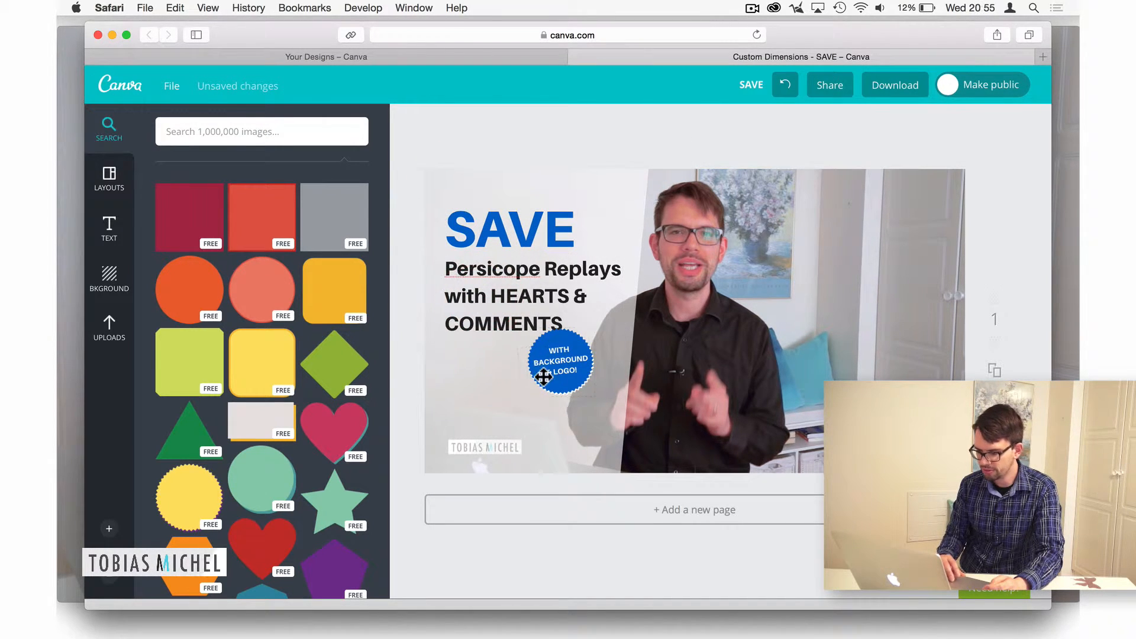
{"action": "left_click", "coordinate": [598, 447]}
{"action": "left_click_drag", "start_coordinate": [638, 339], "coordinate": [628, 339]}
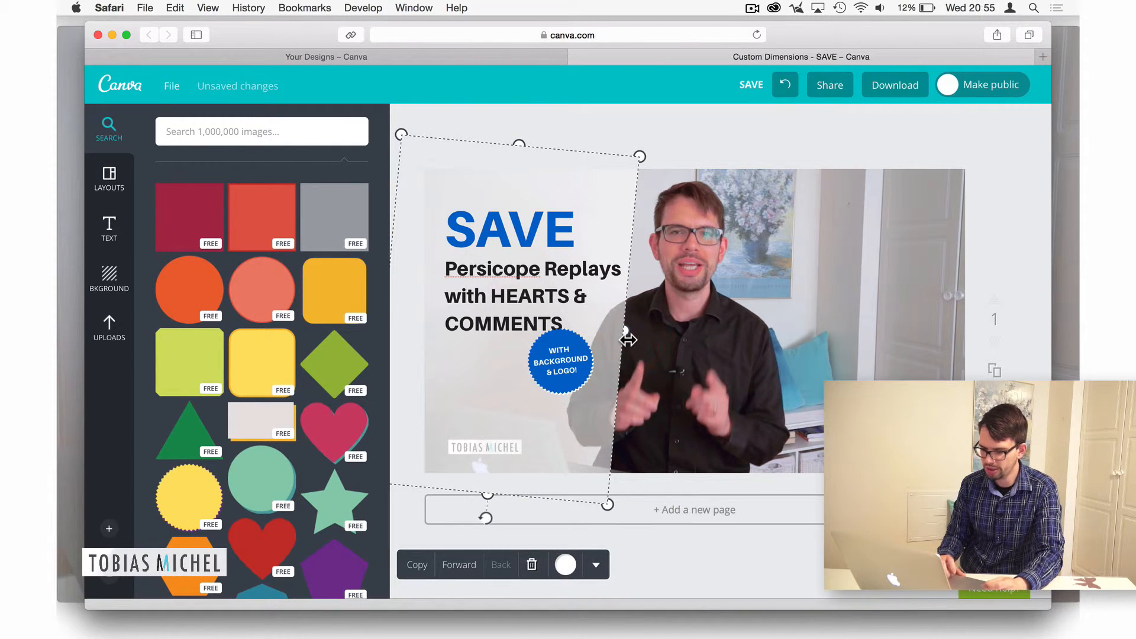
Break the subtitle after "Persicope" so that "Replays" starts a new line
{"action": "double_click", "coordinate": [545, 269]}
{"action": "key", "text": "Left"}
{"action": "key", "text": "Return"}
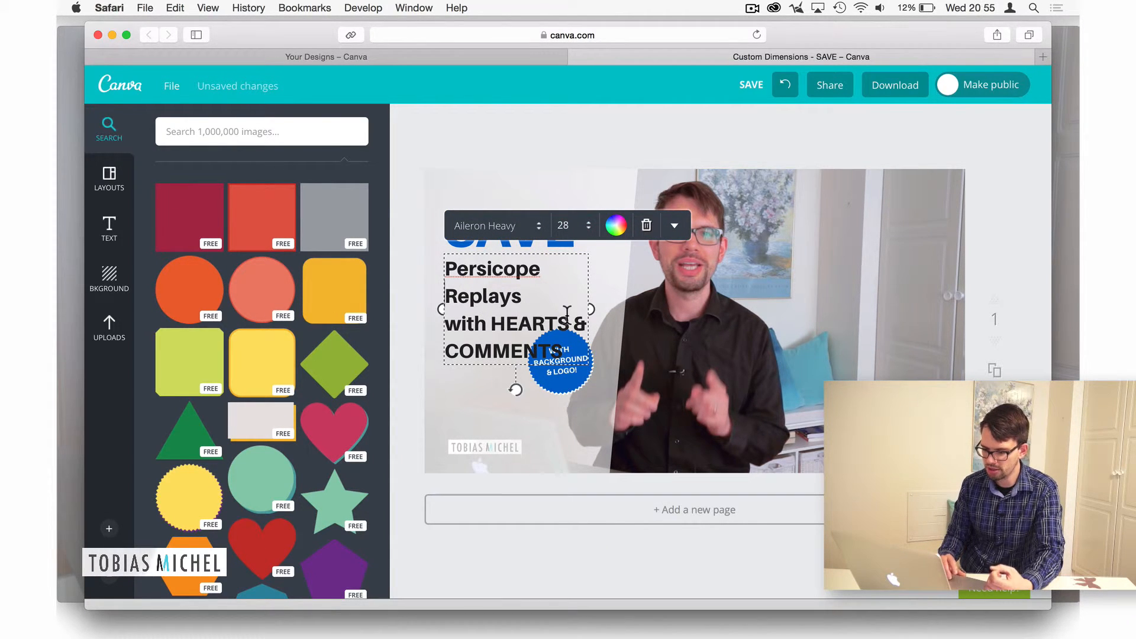
{"action": "left_click", "coordinate": [663, 484]}
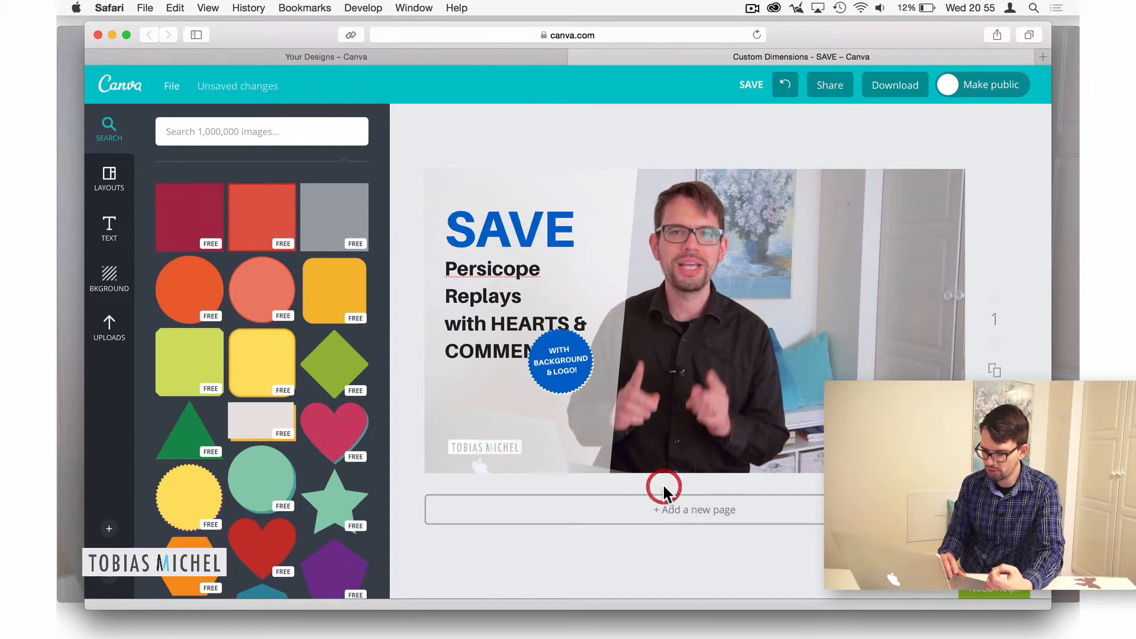
Move the blue badge below "COMMENTS" and centre its "WITH BACKGROUND & LOGO!" label on it again
{"action": "left_click", "coordinate": [563, 385]}
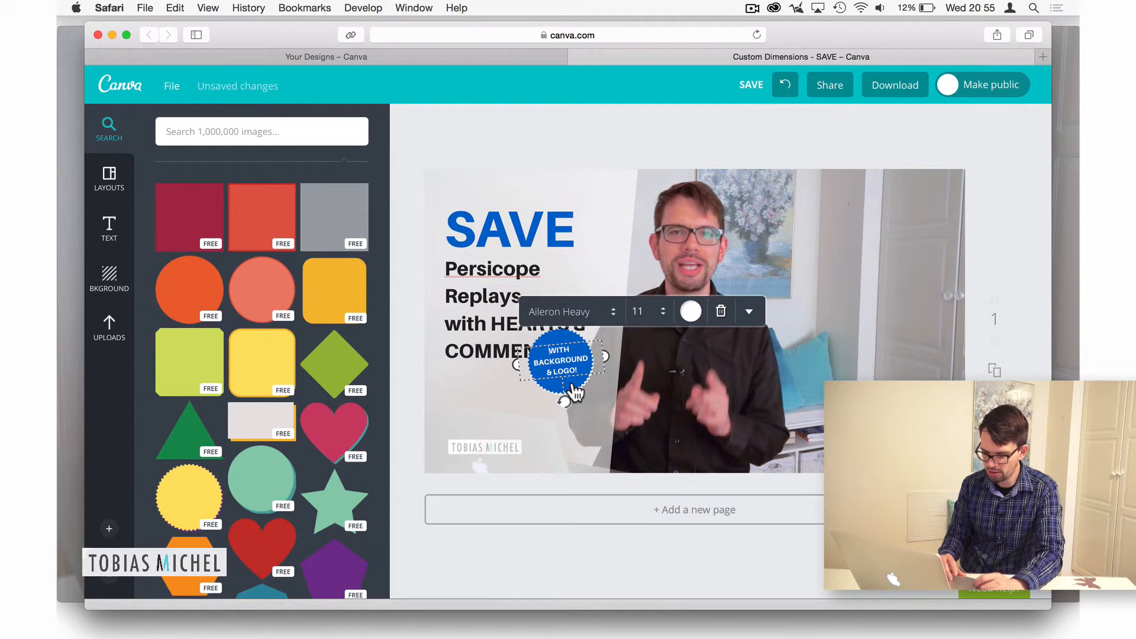
{"action": "key", "text": "shift"}
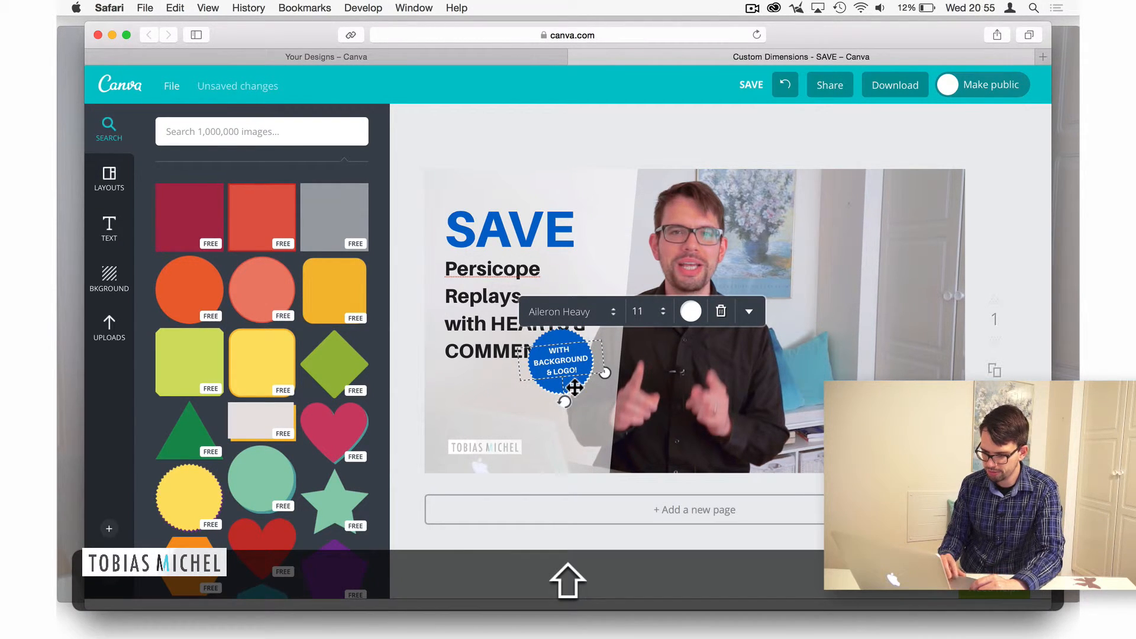
{"action": "left_click_drag", "start_coordinate": [575, 388], "coordinate": [580, 417]}
{"action": "left_click_drag", "start_coordinate": [566, 420], "coordinate": [572, 397]}
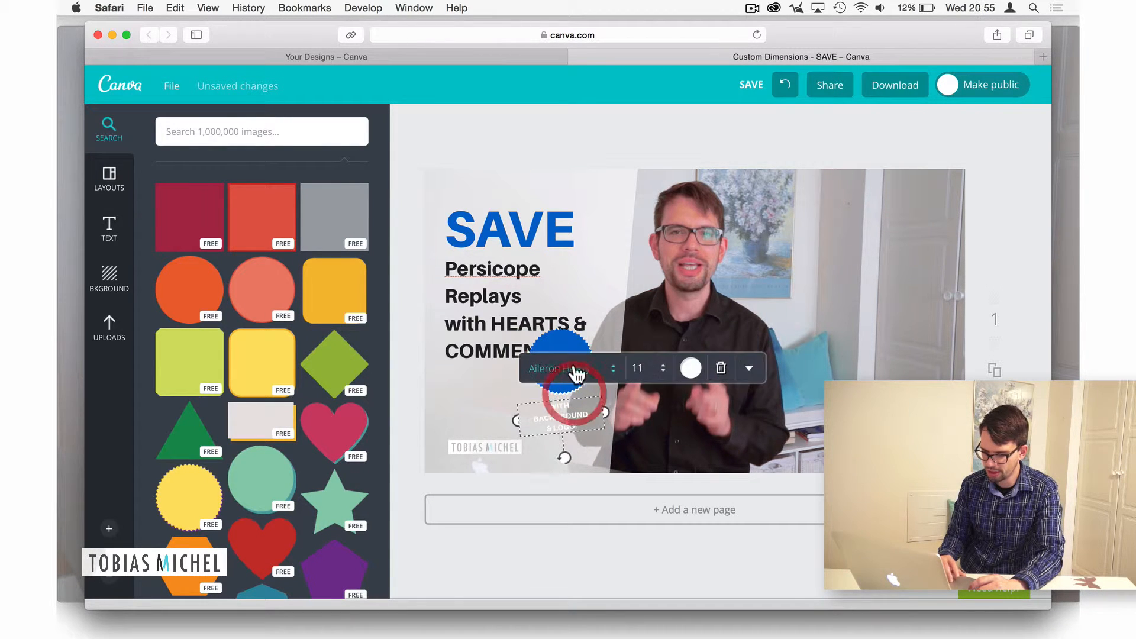
{"action": "left_click_drag", "start_coordinate": [570, 358], "coordinate": [554, 383]}
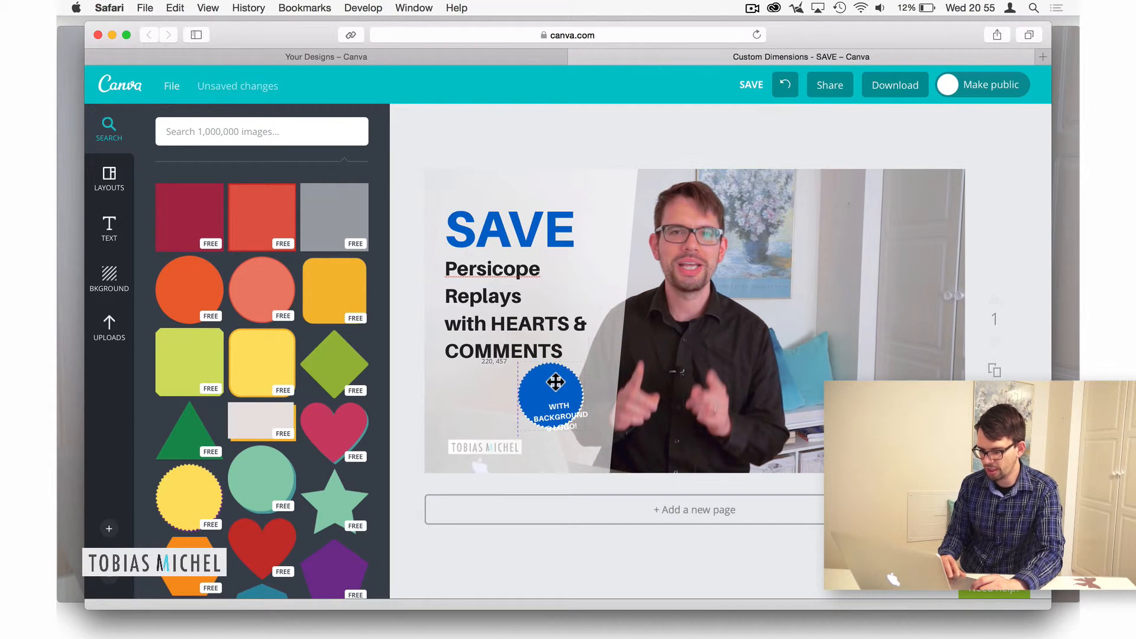
{"action": "left_click_drag", "start_coordinate": [566, 434], "coordinate": [555, 414]}
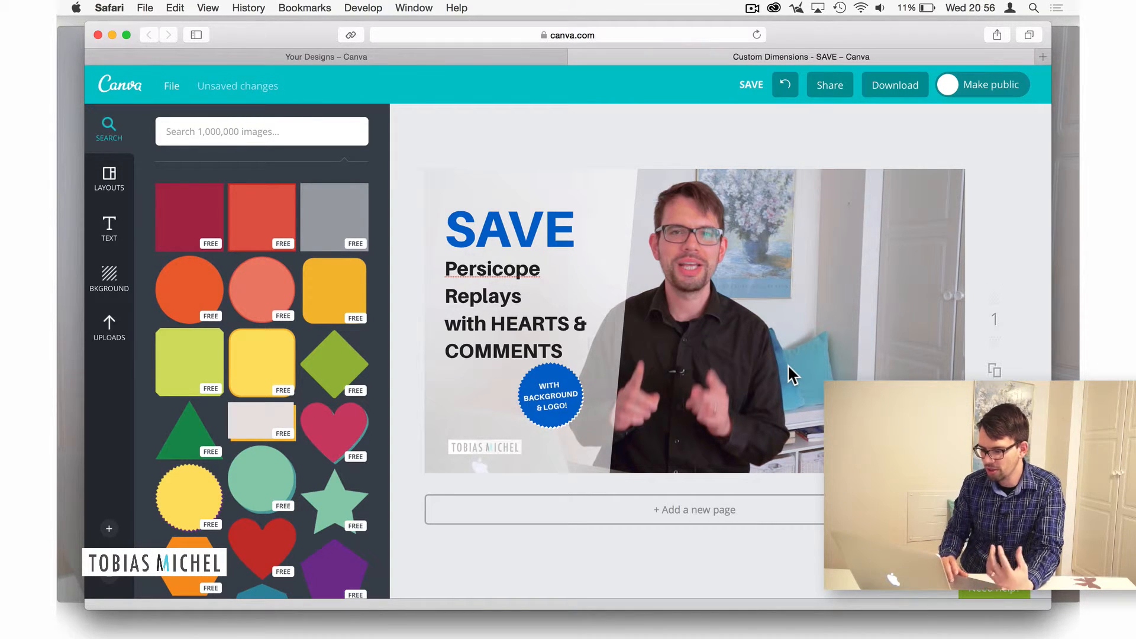
Duplicate the thumbnail page and compare the copy with the original
{"action": "left_click", "coordinate": [995, 371]}
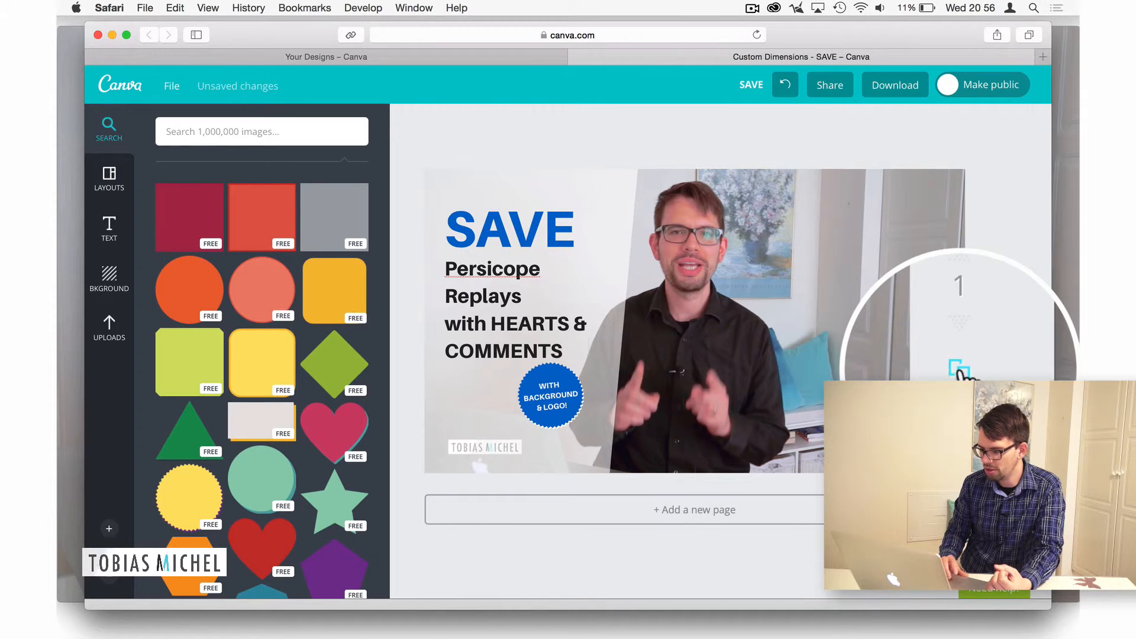
{"action": "left_click", "coordinate": [995, 369]}
{"action": "scroll", "coordinate": [837, 330], "scroll_direction": "down", "scroll_amount": 1}
{"action": "scroll", "coordinate": [823, 390], "scroll_direction": "down", "scroll_amount": 3}
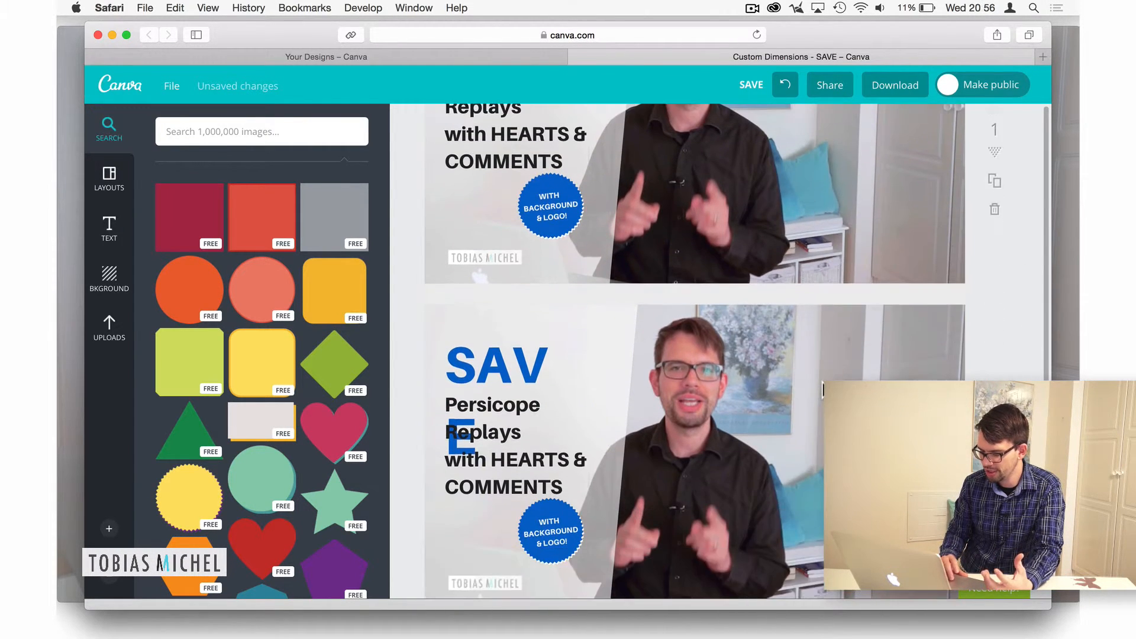
{"action": "scroll", "coordinate": [632, 278], "scroll_direction": "up", "scroll_amount": 3}
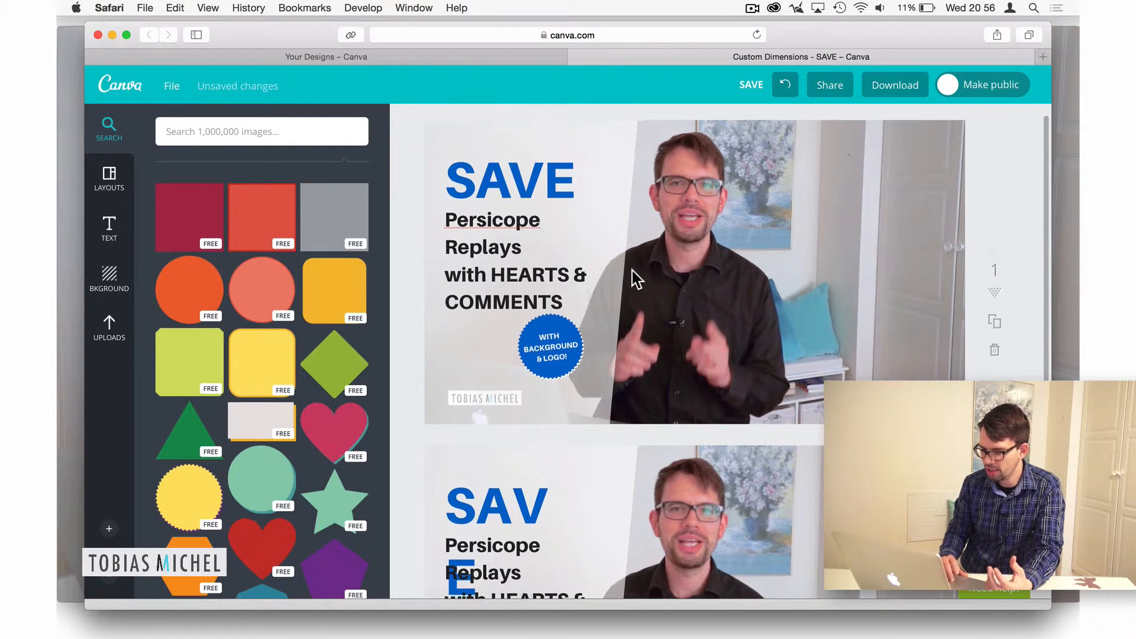
{"action": "scroll", "coordinate": [632, 271], "scroll_direction": "down", "scroll_amount": 4}
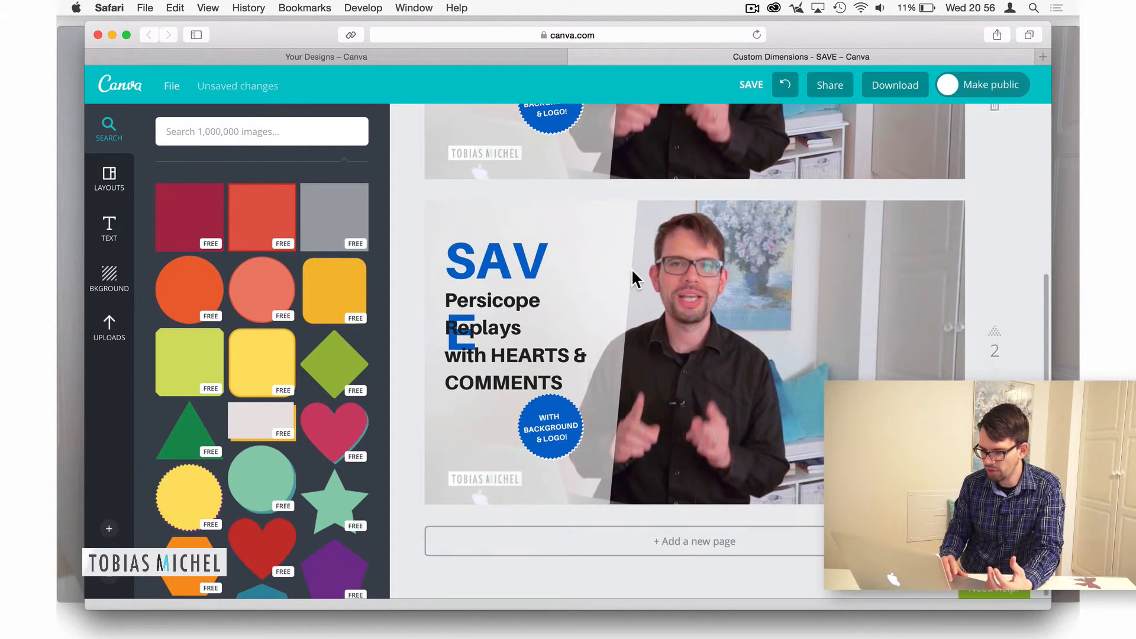
Widen the SAVE text box on page 2 so the word fits on one line
{"action": "left_click", "coordinate": [530, 264]}
{"action": "left_click_drag", "start_coordinate": [582, 294], "coordinate": [606, 297]}
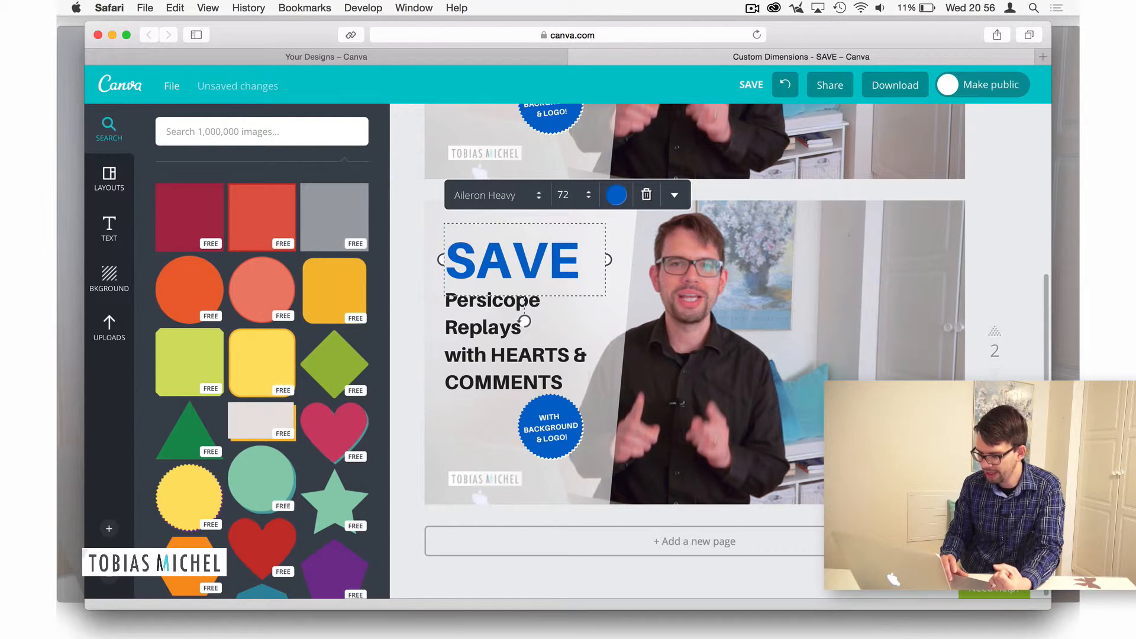
{"action": "left_click", "coordinate": [781, 413]}
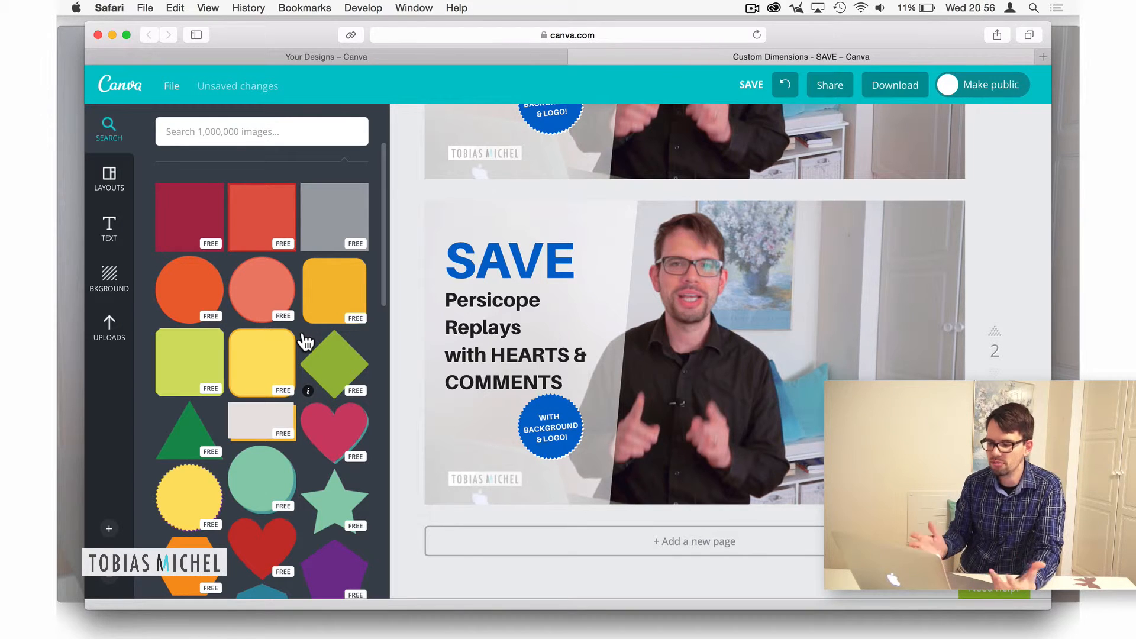
Add a green triangle shape to page 2, shrunk over the man's chest and rotated to point right like a play symbol
{"action": "left_click", "coordinate": [178, 432]}
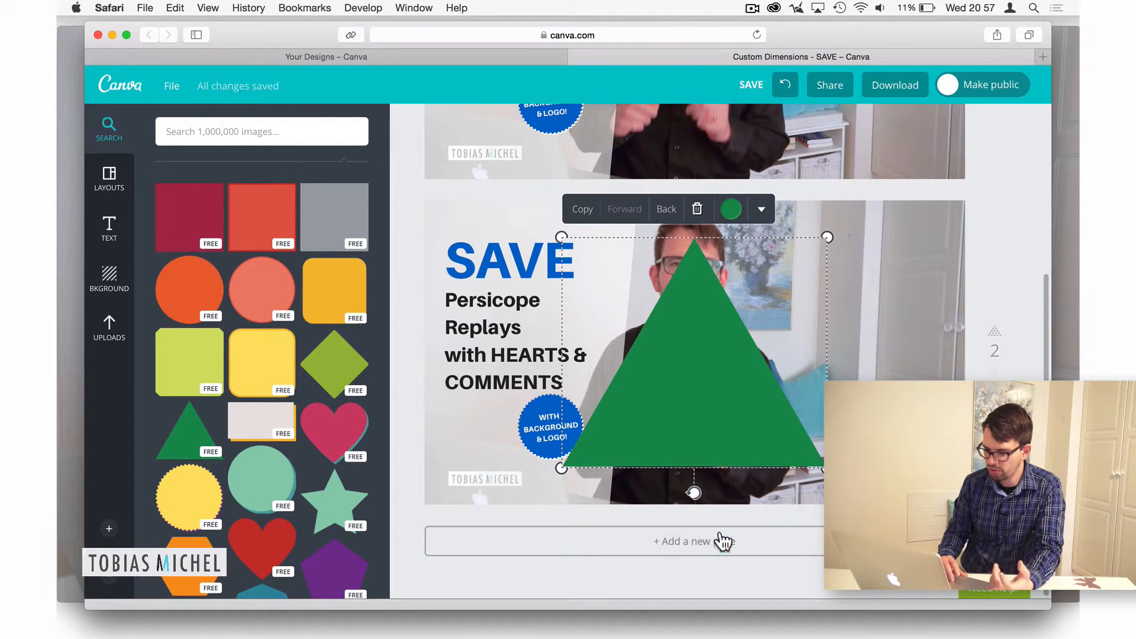
{"action": "left_click_drag", "start_coordinate": [823, 473], "coordinate": [687, 356]}
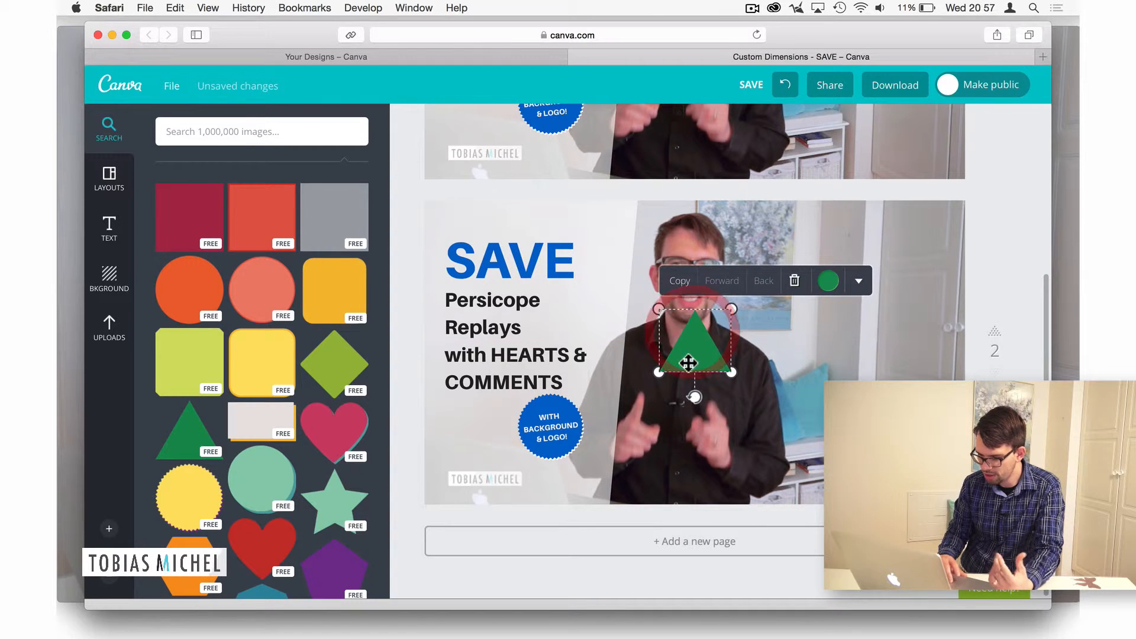
{"action": "left_click_drag", "start_coordinate": [696, 397], "coordinate": [613, 342]}
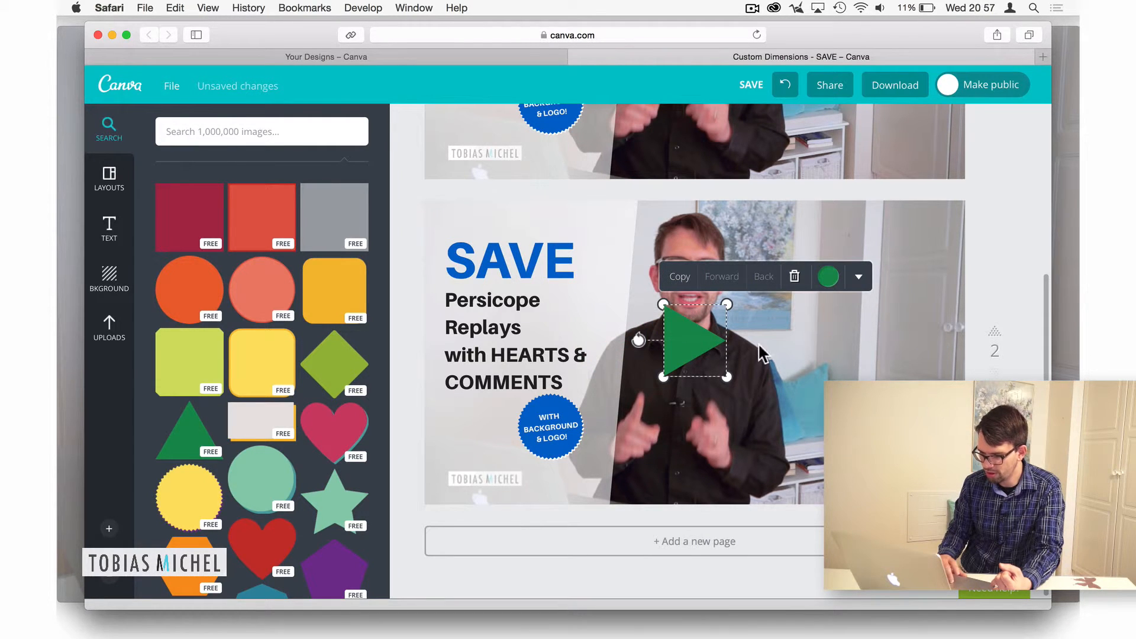
Change the play triangle's colour to the bright red swatch and deselect it
{"action": "left_click", "coordinate": [830, 277]}
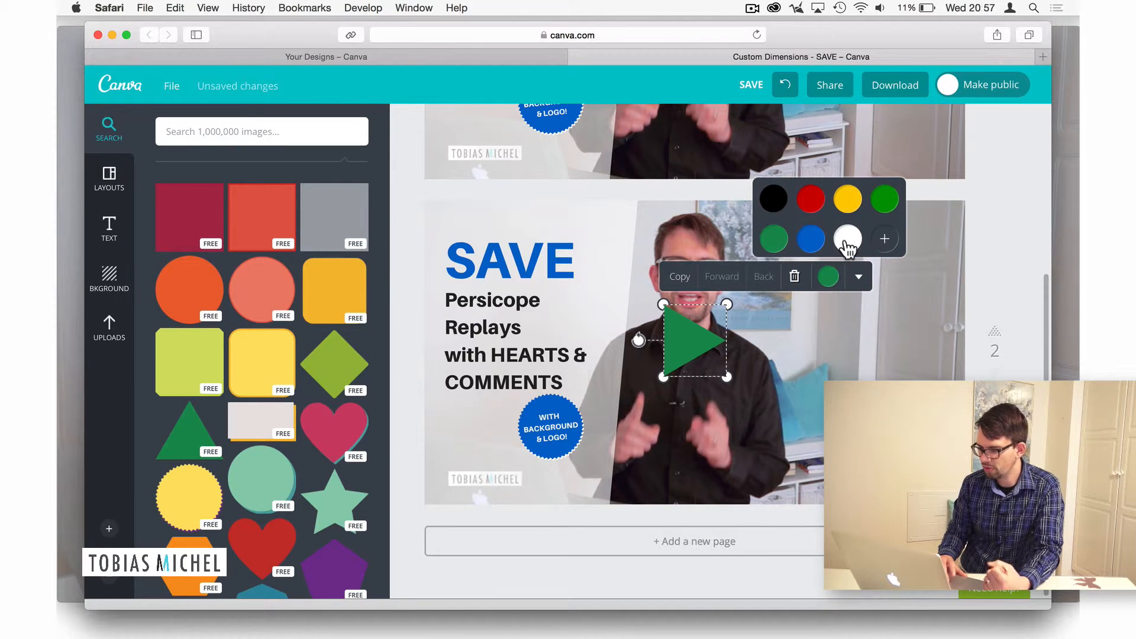
{"action": "left_click", "coordinate": [818, 216]}
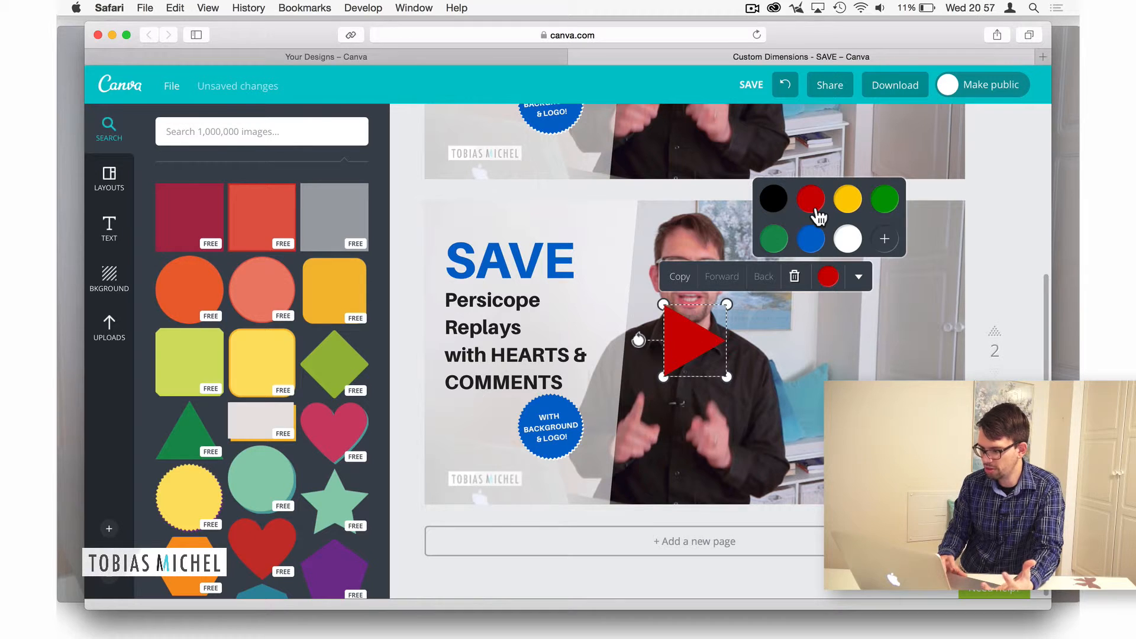
{"action": "left_click", "coordinate": [980, 202]}
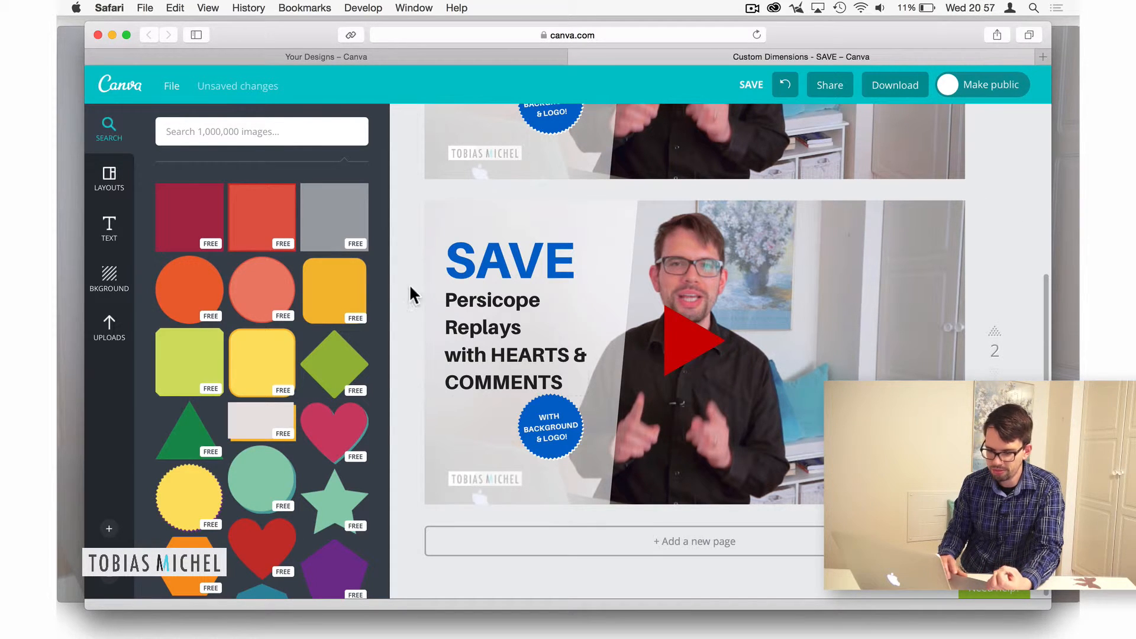
Add a square shape to page 2, colour it black and send it behind the red triangle
{"action": "left_click", "coordinate": [194, 214]}
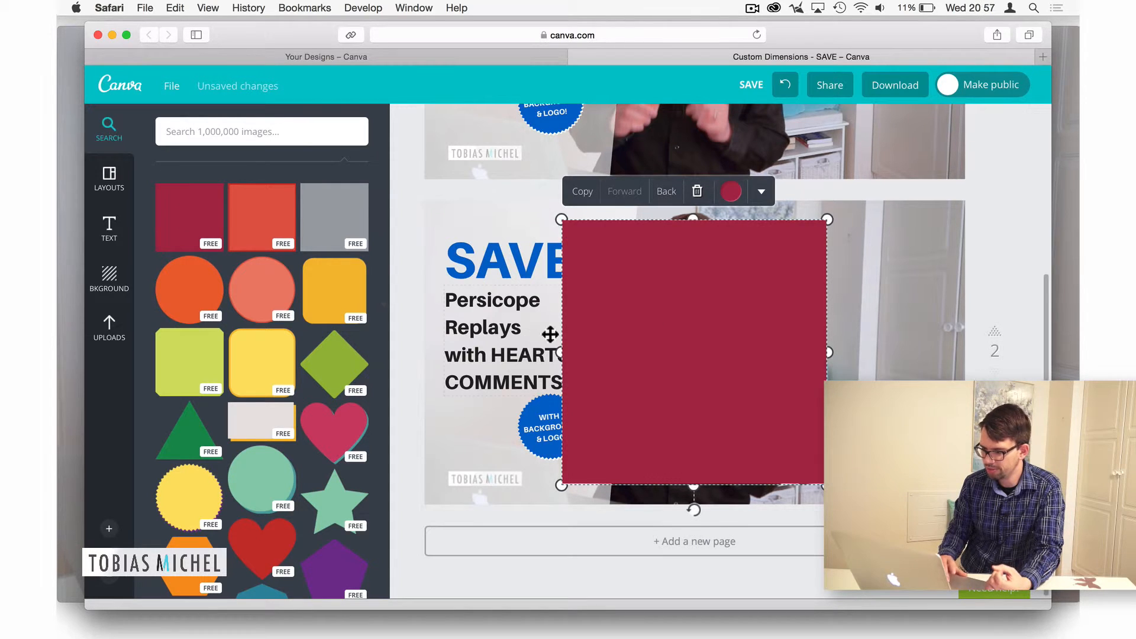
{"action": "left_click", "coordinate": [733, 195]}
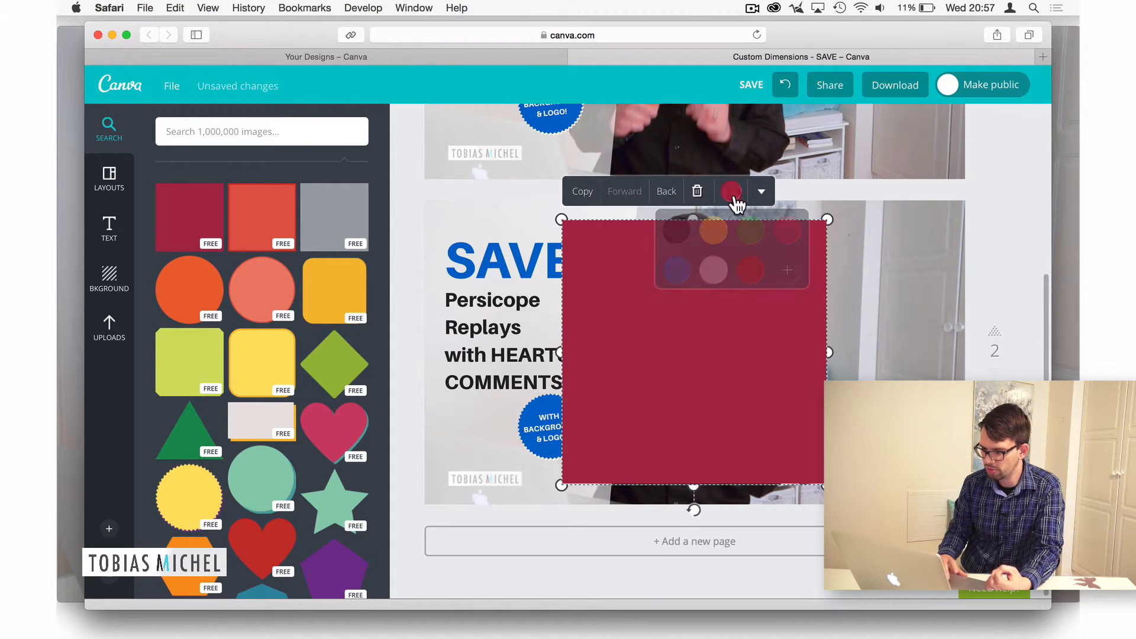
{"action": "left_click", "coordinate": [677, 237]}
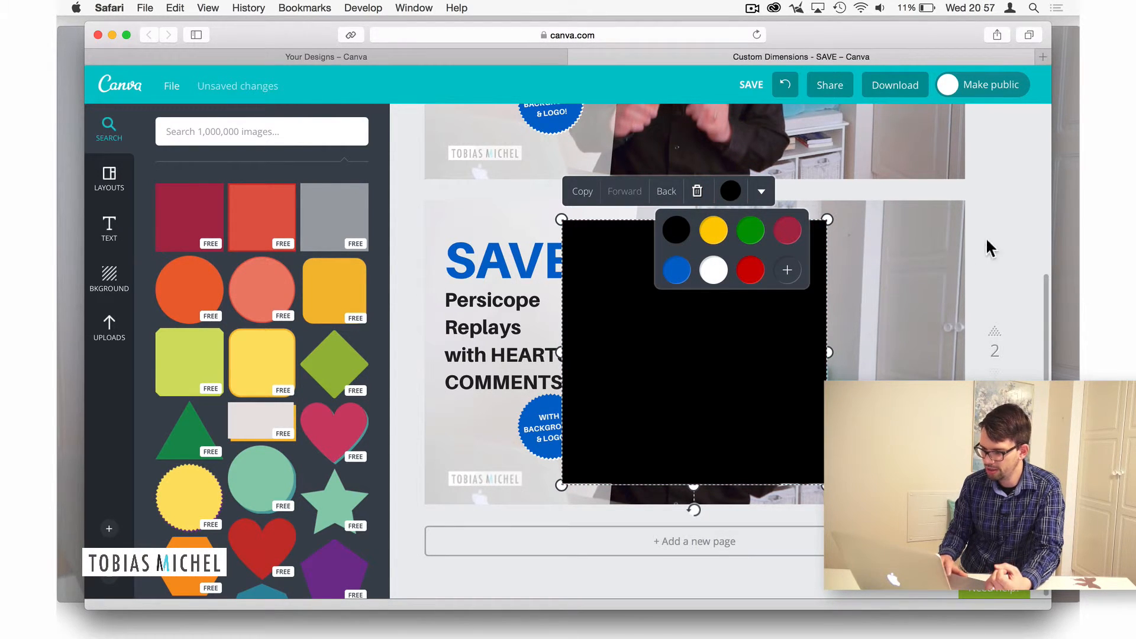
{"action": "left_click", "coordinate": [666, 191]}
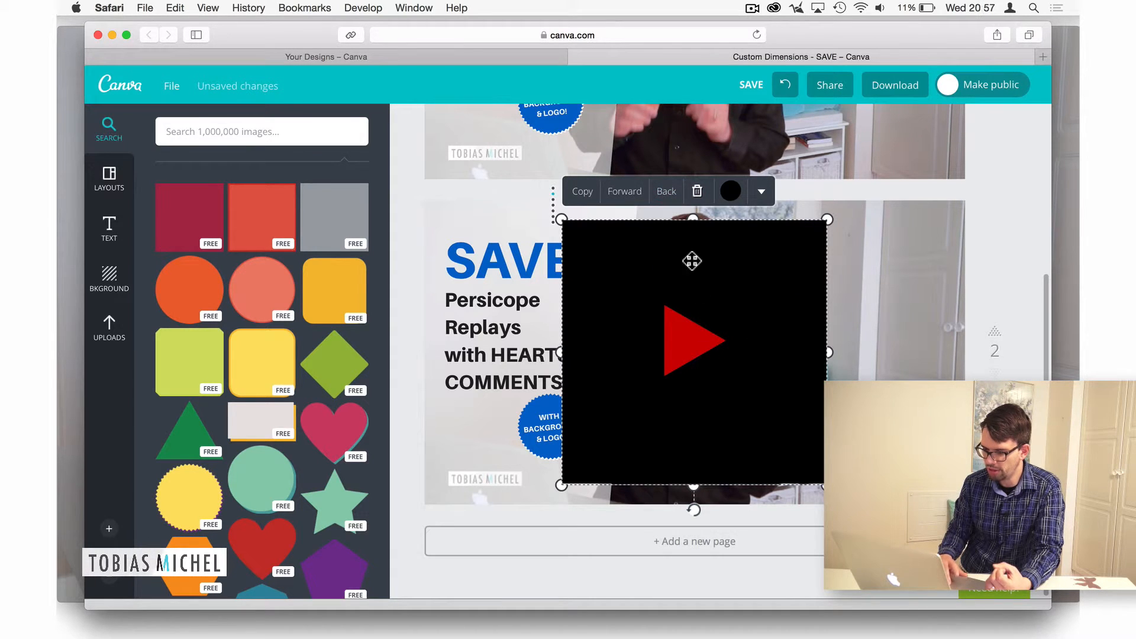
Shrink the black square from all four sides into a small box surrounding the red triangle
{"action": "left_click_drag", "start_coordinate": [694, 220], "coordinate": [693, 287]}
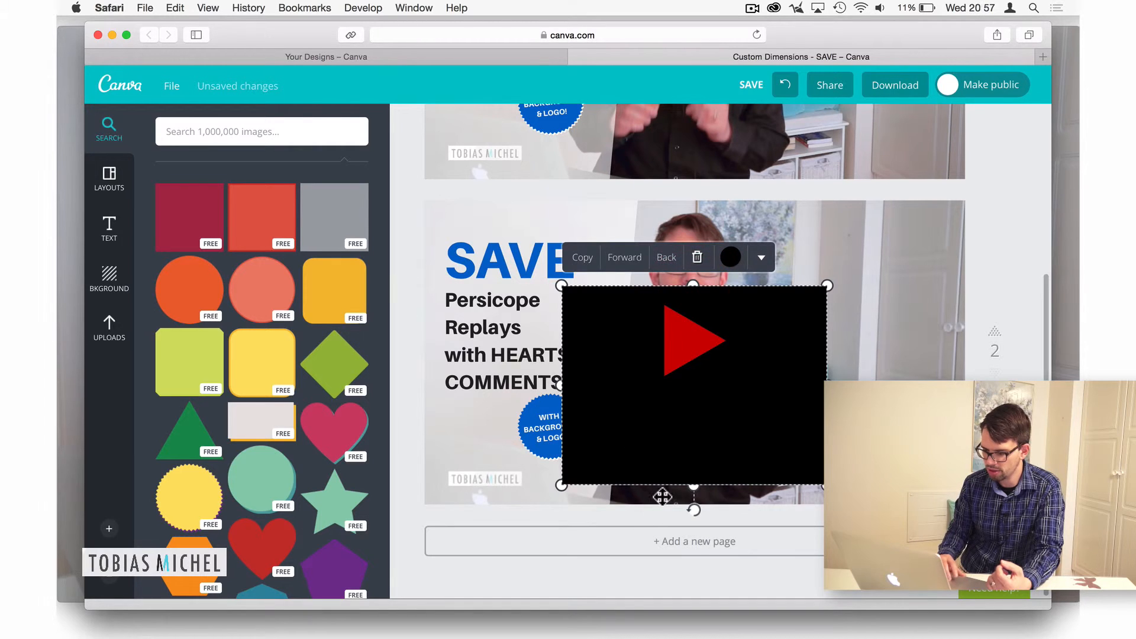
{"action": "left_click_drag", "start_coordinate": [694, 486], "coordinate": [677, 391]}
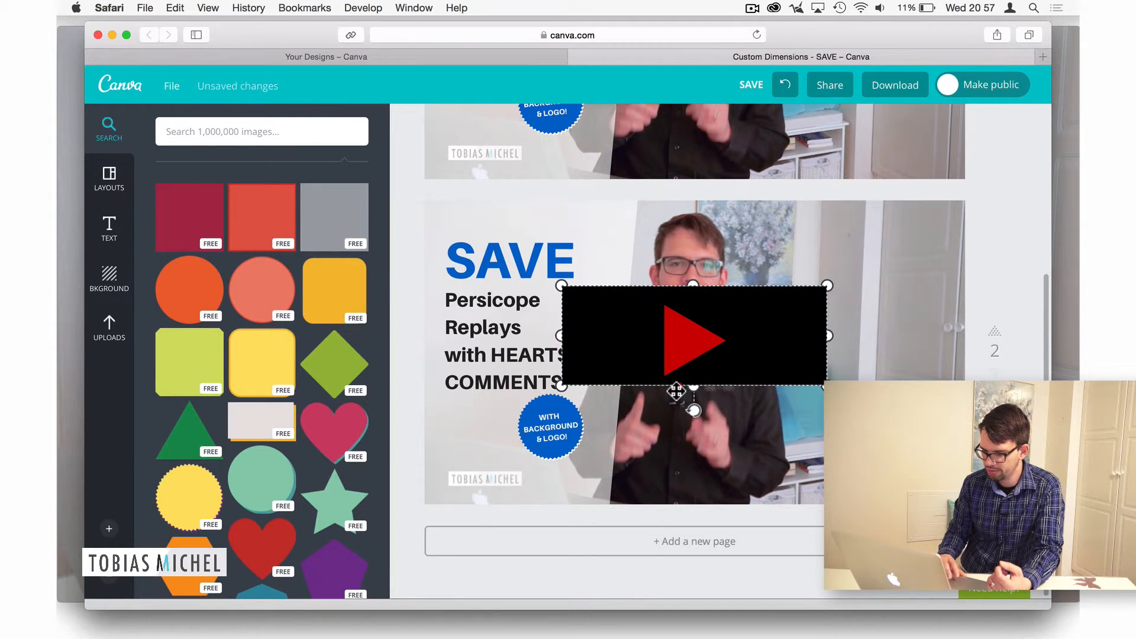
{"action": "left_click_drag", "start_coordinate": [832, 335], "coordinate": [746, 335]}
{"action": "left_click_drag", "start_coordinate": [562, 335], "coordinate": [636, 336]}
Shrink the red triangle and trim the black box's height so it frames the triangle as a flat rectangle
{"action": "left_click", "coordinate": [688, 356]}
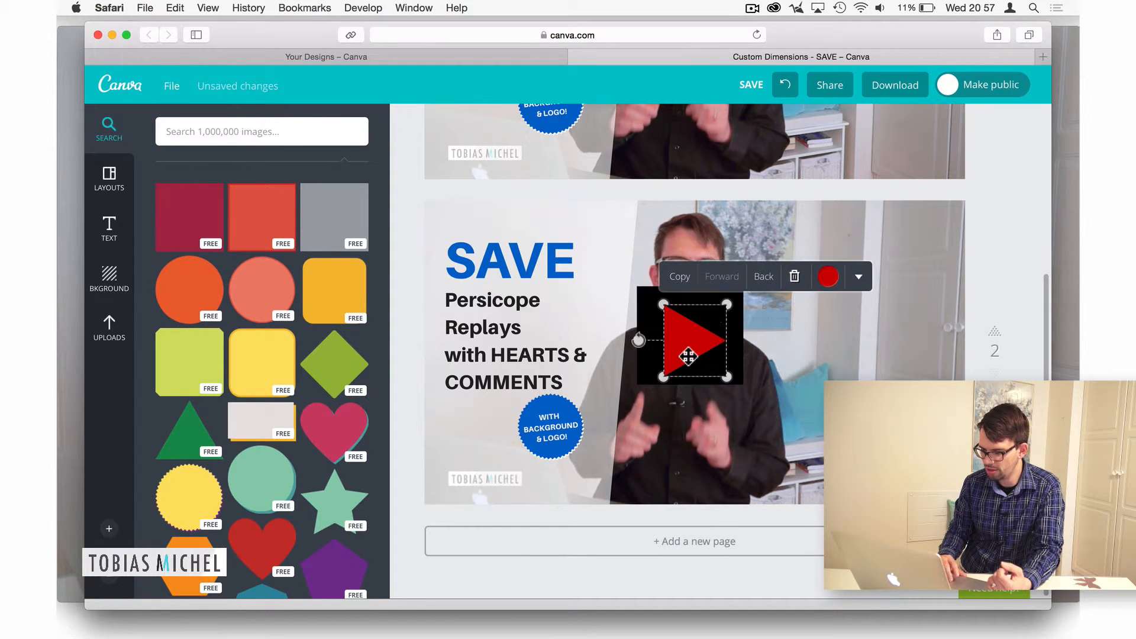
{"action": "left_click_drag", "start_coordinate": [725, 306], "coordinate": [687, 341]}
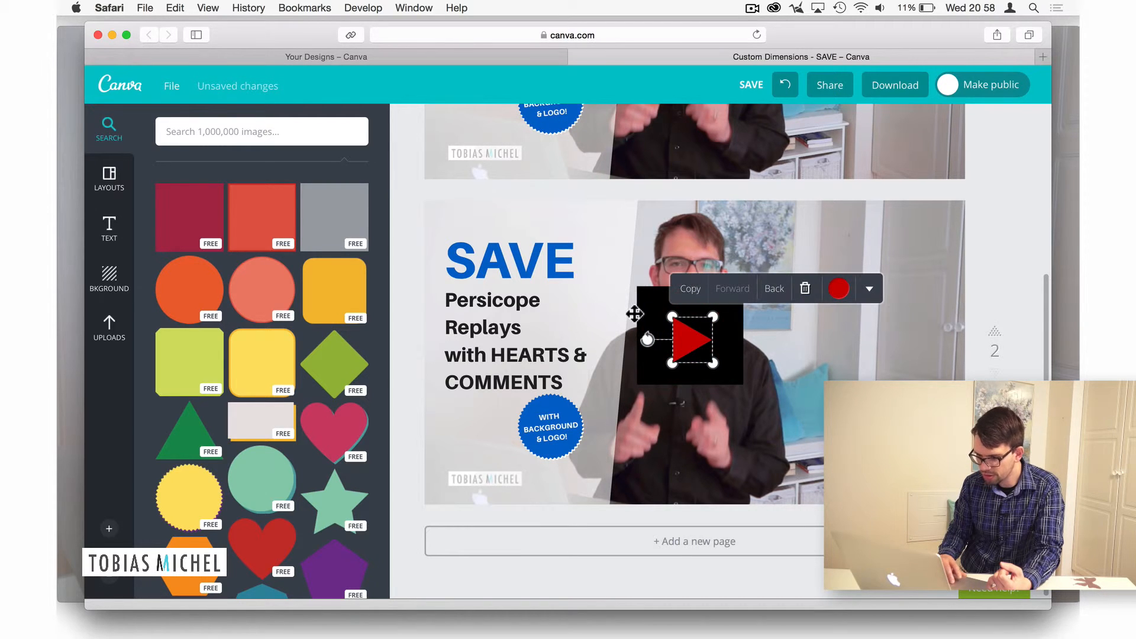
{"action": "left_click", "coordinate": [646, 306]}
{"action": "left_click_drag", "start_coordinate": [689, 283], "coordinate": [689, 298]}
{"action": "left_click_drag", "start_coordinate": [689, 385], "coordinate": [689, 376]}
{"action": "left_click_drag", "start_coordinate": [690, 299], "coordinate": [690, 301]}
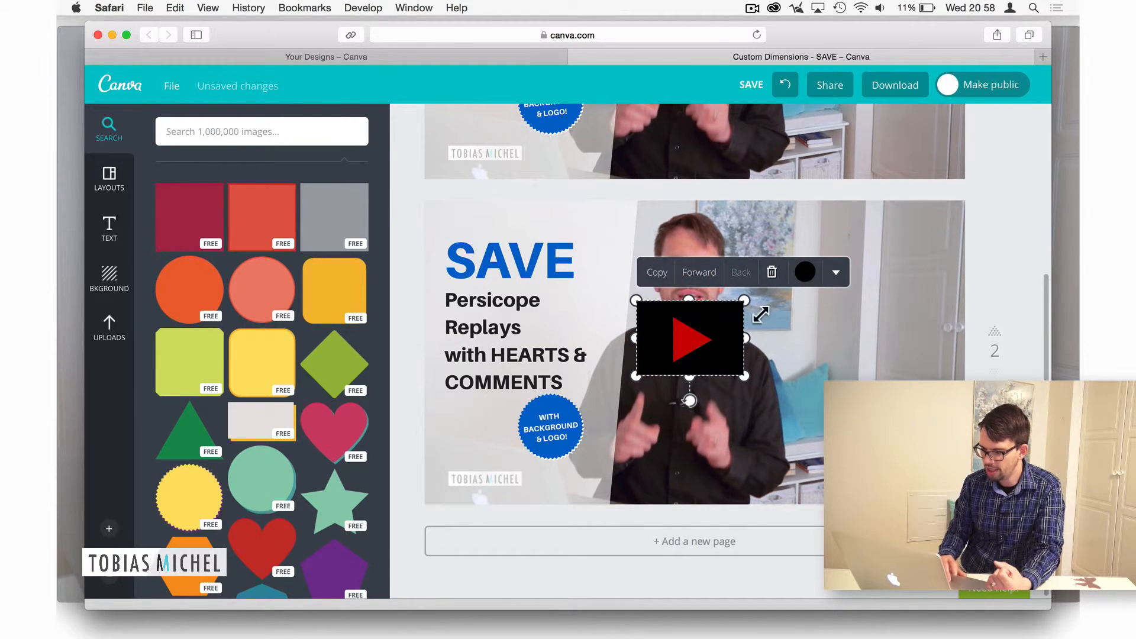
Make the black rectangle behind the play triangle semi-transparent
{"action": "left_click", "coordinate": [836, 273]}
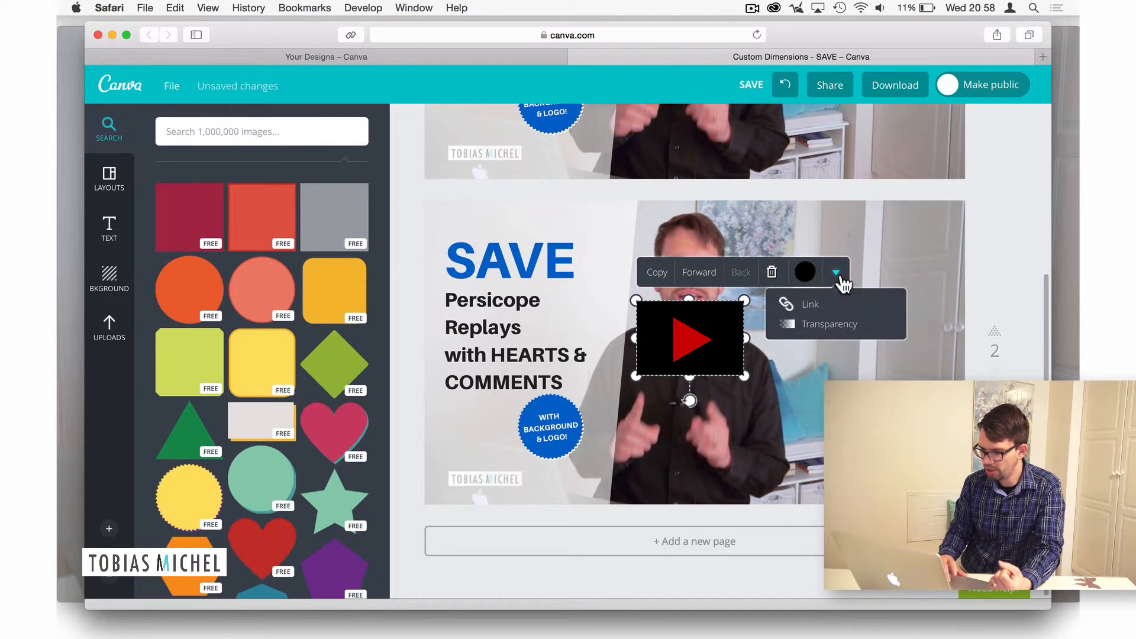
{"action": "left_click", "coordinate": [823, 324]}
{"action": "left_click_drag", "start_coordinate": [889, 306], "coordinate": [879, 308]}
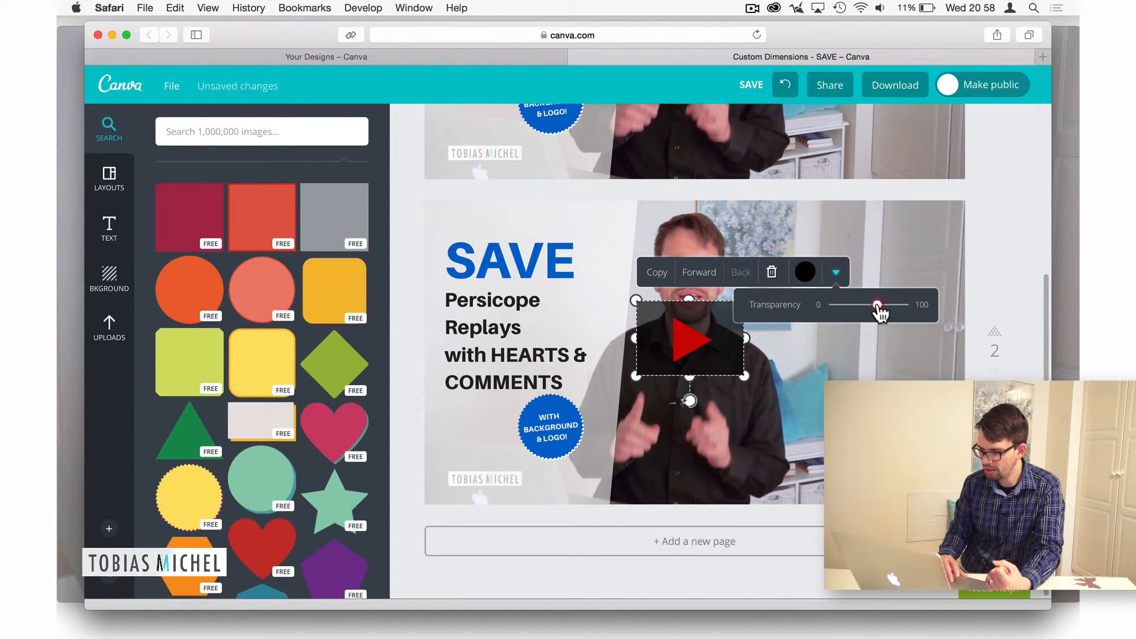
{"action": "left_click", "coordinate": [989, 243]}
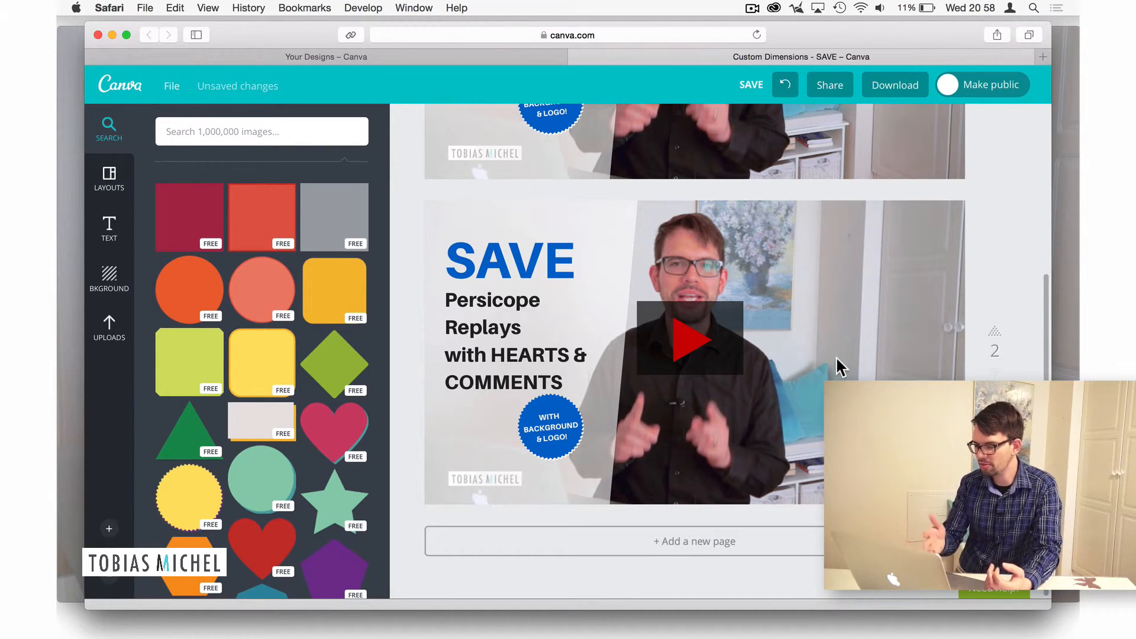
Delete the translucent black rectangle behind the red triangle
{"action": "left_click", "coordinate": [724, 332]}
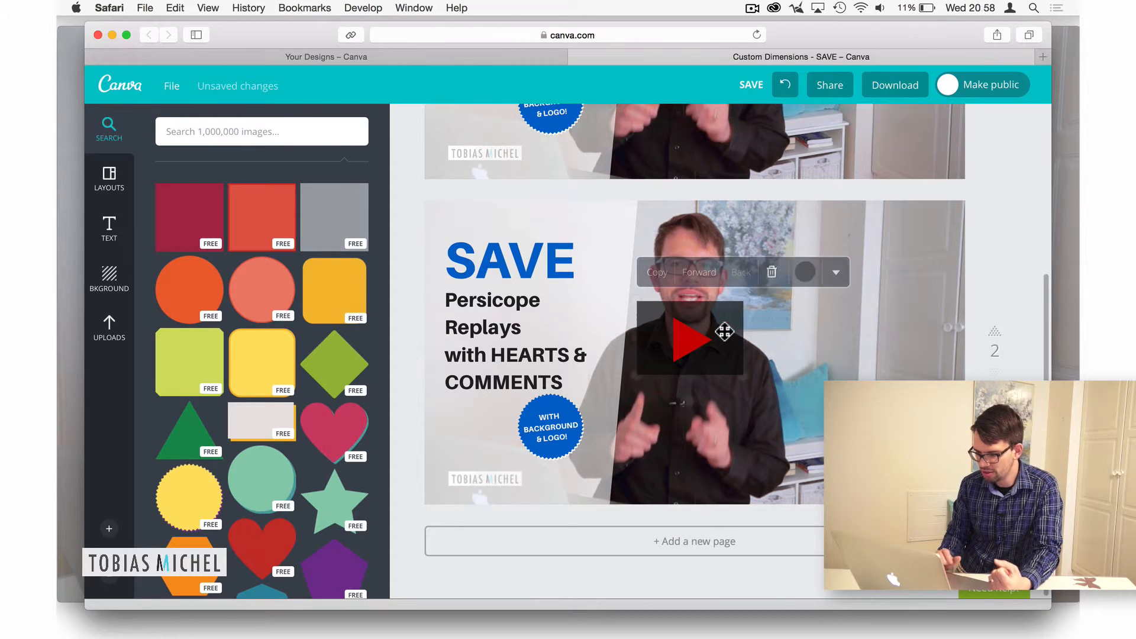
{"action": "key", "text": "BackSpace"}
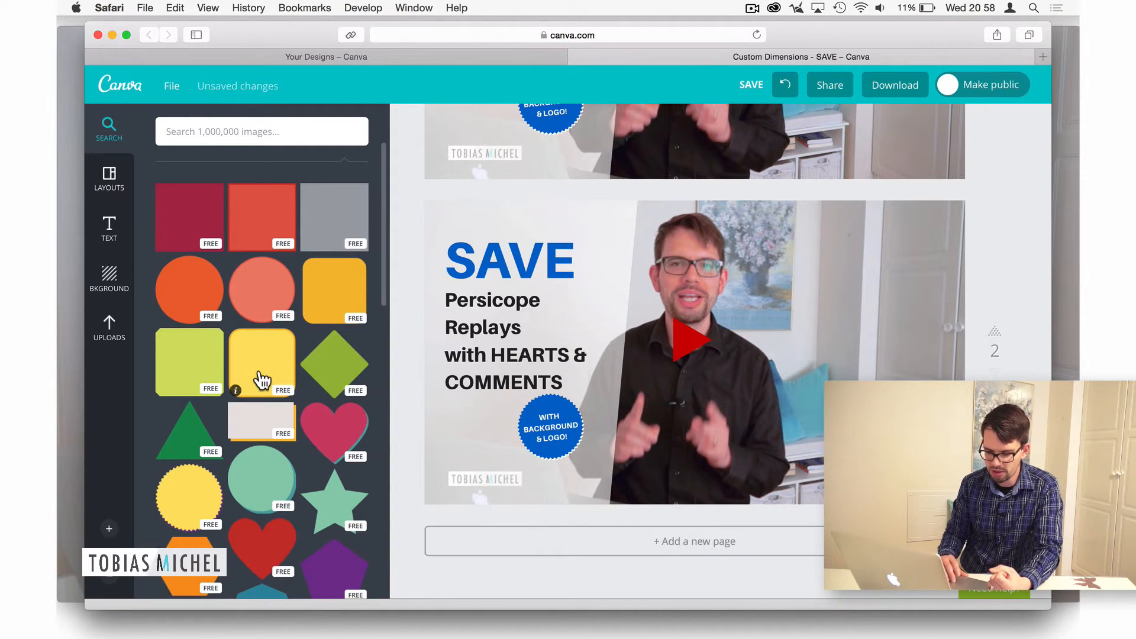
Try the green ring from the shapes library around the triangle and delete it again
{"action": "scroll", "coordinate": [261, 380], "scroll_direction": "down", "scroll_amount": 10}
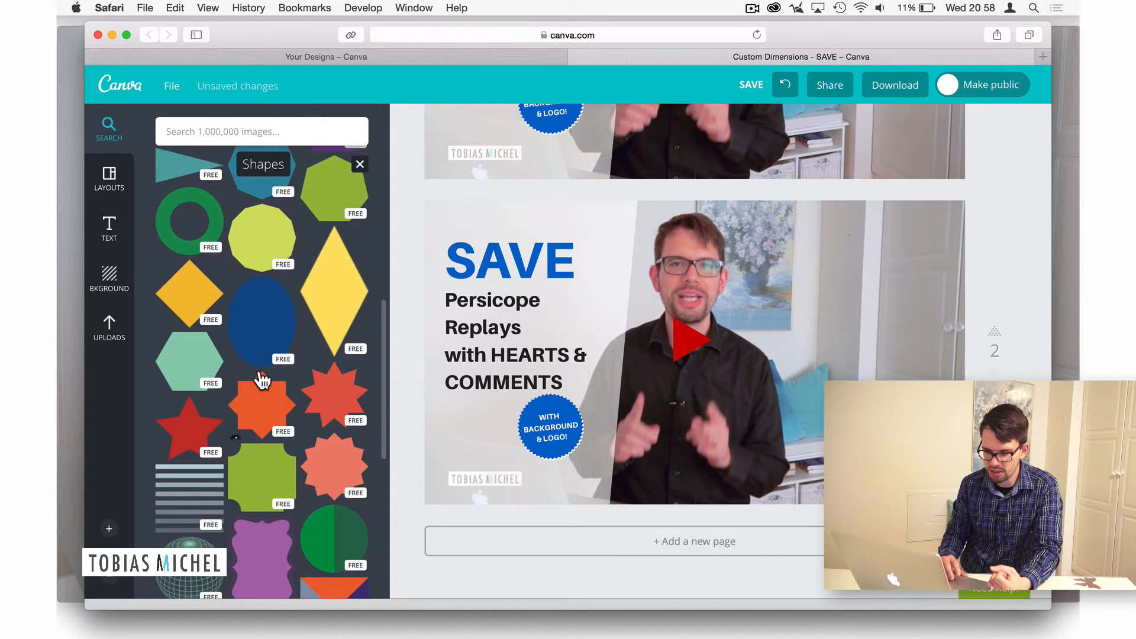
{"action": "scroll", "coordinate": [261, 376], "scroll_direction": "down", "scroll_amount": 5}
{"action": "scroll", "coordinate": [259, 375], "scroll_direction": "up", "scroll_amount": 6}
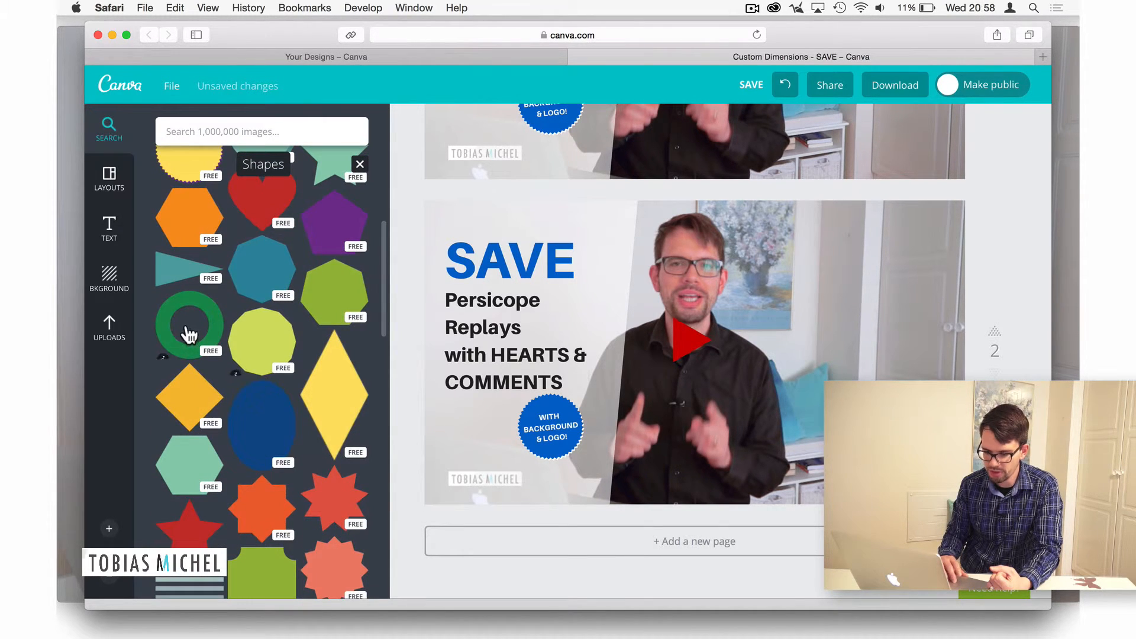
{"action": "left_click", "coordinate": [208, 322]}
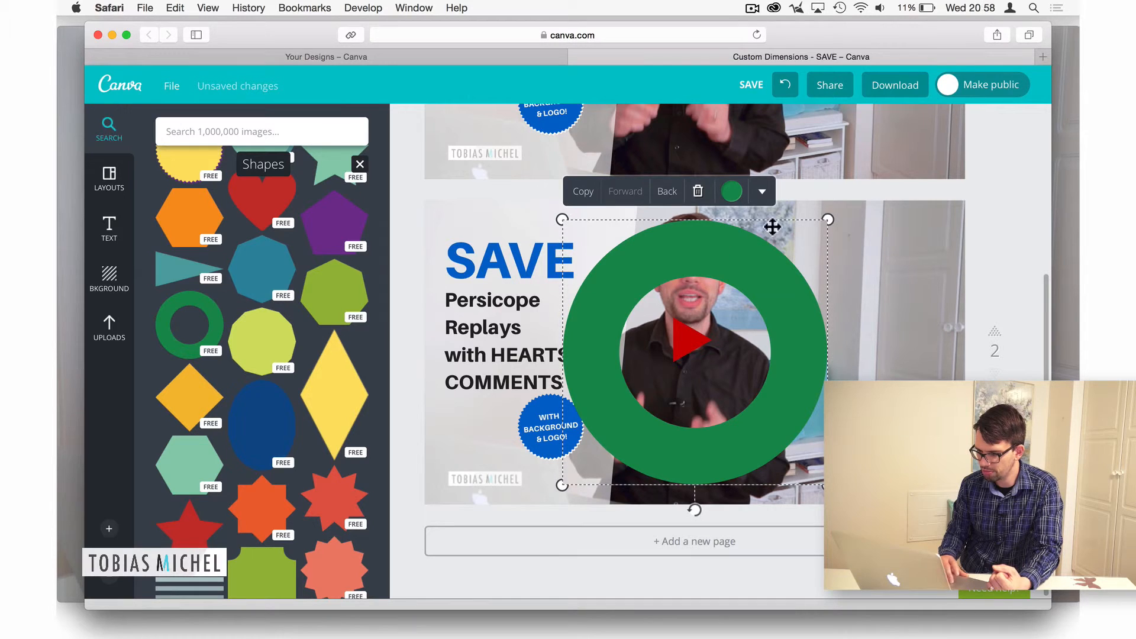
{"action": "left_click", "coordinate": [763, 193]}
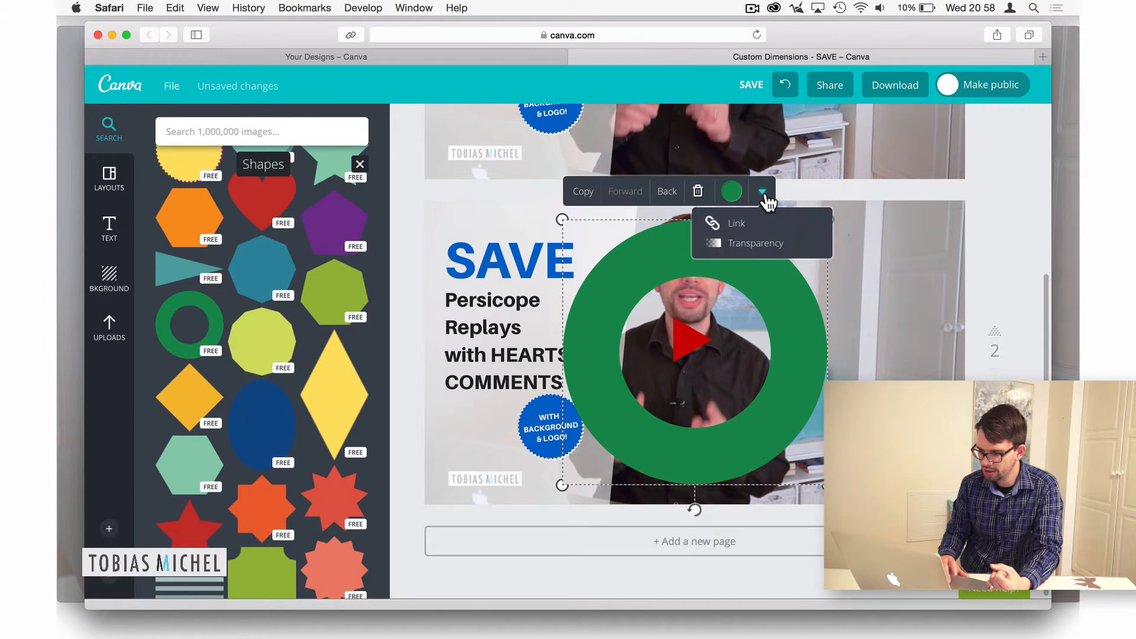
{"action": "left_click", "coordinate": [763, 194]}
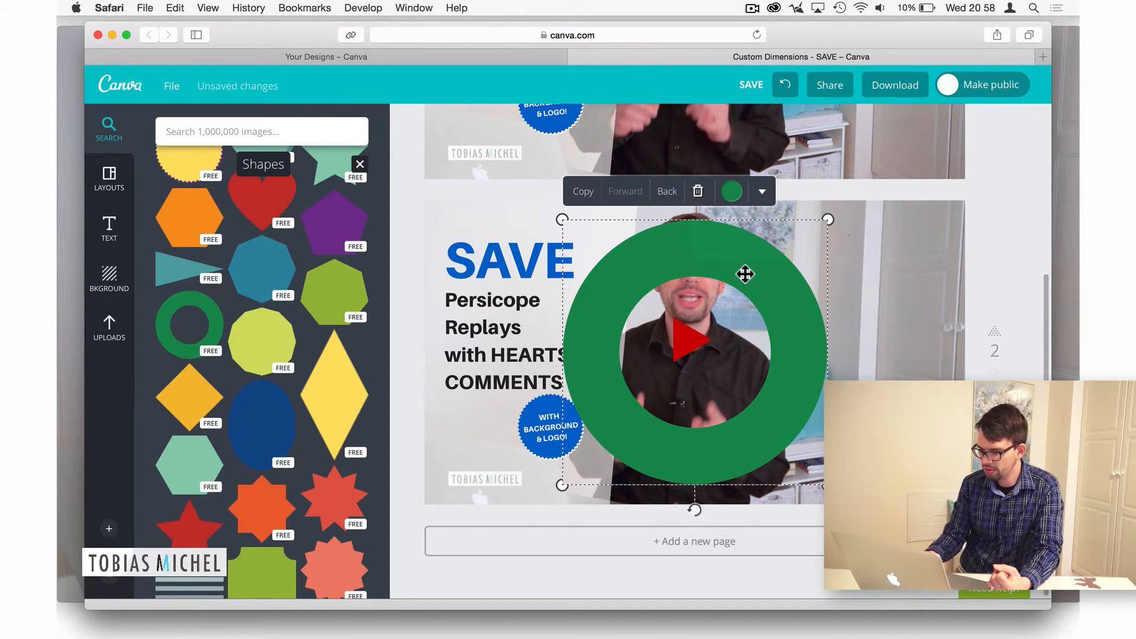
{"action": "key", "text": "BackSpace"}
Add the outlined circle shape to page 2 and fill it with white
{"action": "scroll", "coordinate": [267, 338], "scroll_direction": "up", "scroll_amount": 5}
{"action": "scroll", "coordinate": [272, 342], "scroll_direction": "up", "scroll_amount": 4}
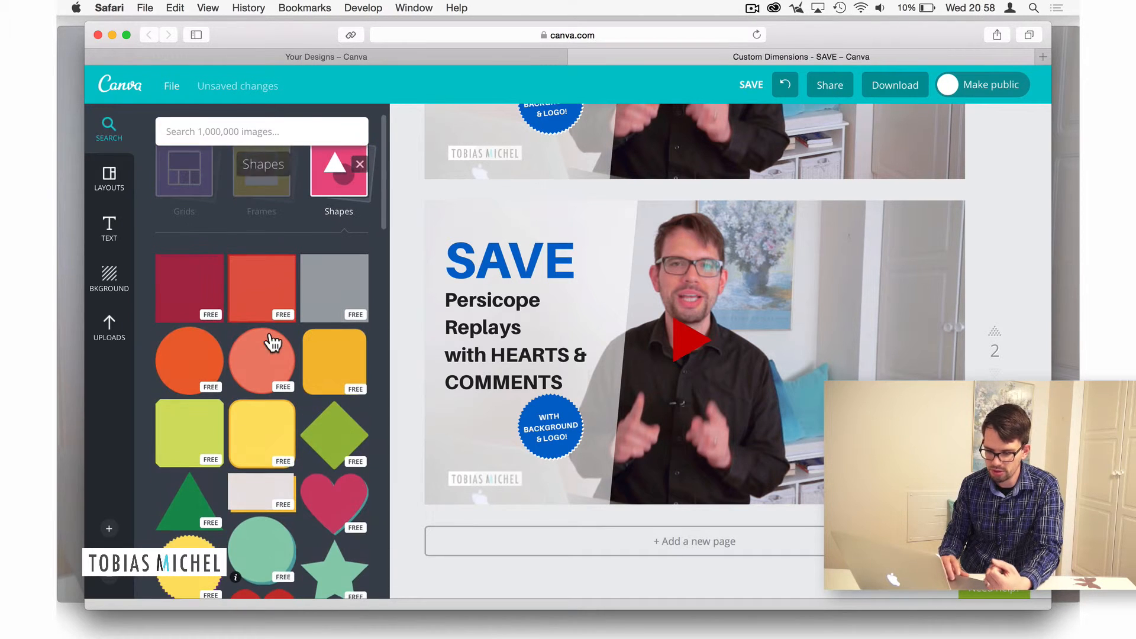
{"action": "left_click", "coordinate": [258, 366]}
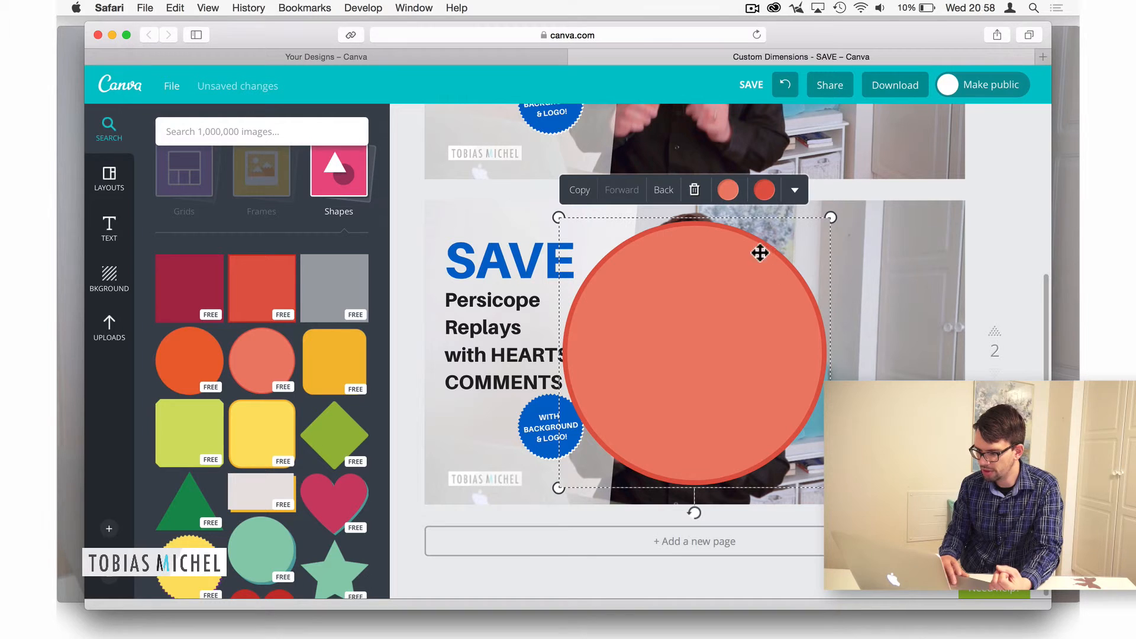
{"action": "left_click", "coordinate": [729, 190]}
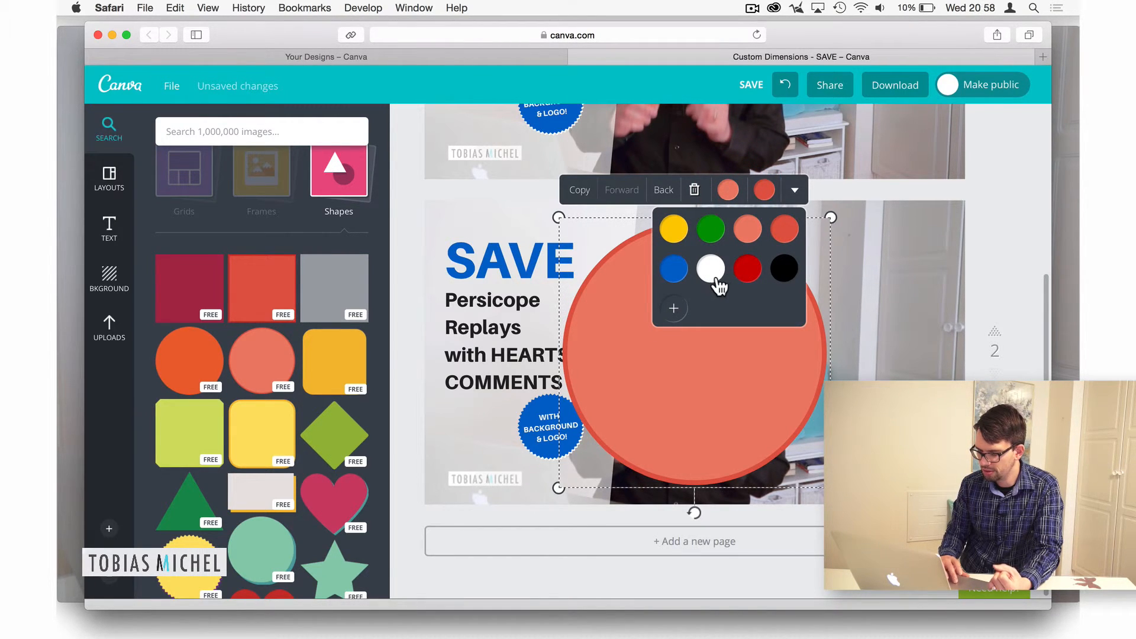
{"action": "left_click", "coordinate": [674, 309]}
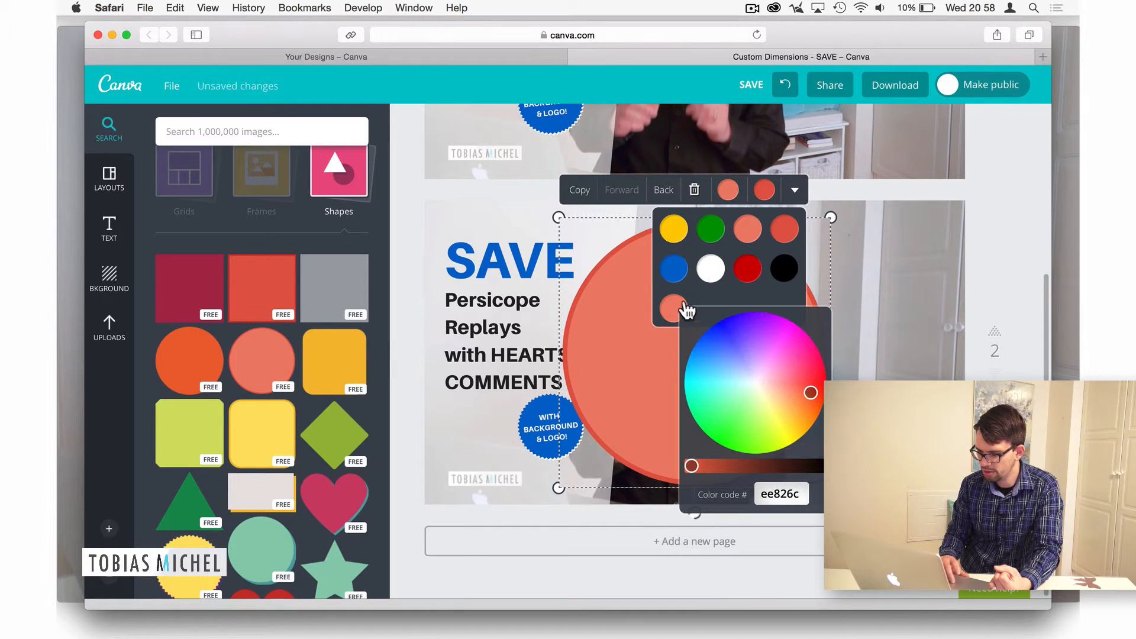
{"action": "left_click", "coordinate": [716, 269]}
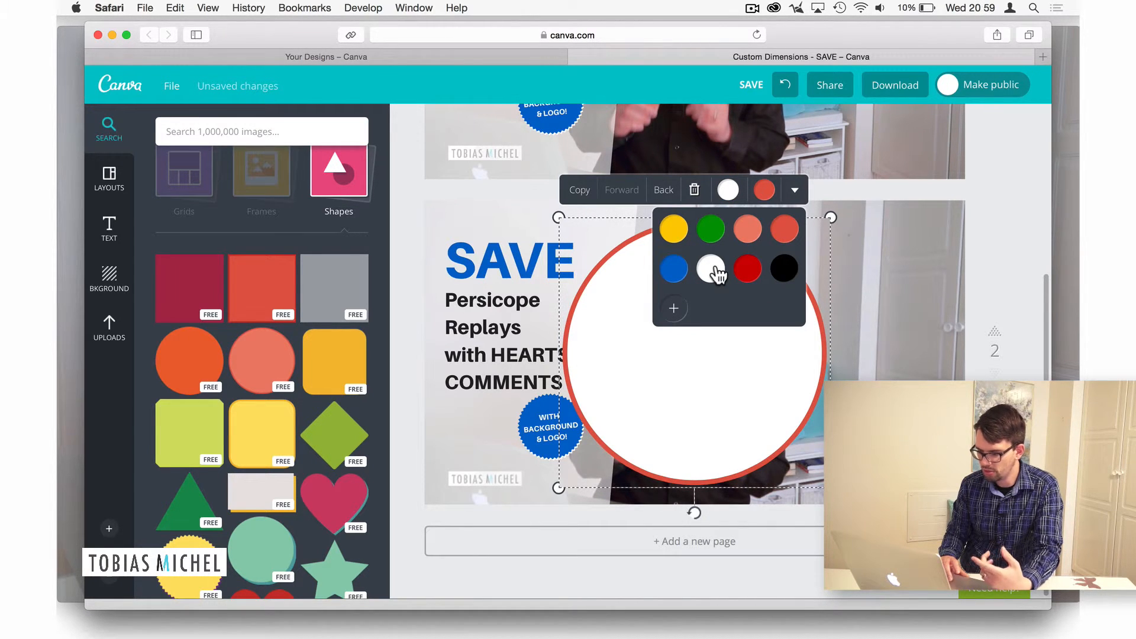
Change the white circle's outline to the blue used for the SAVE title
{"action": "left_click", "coordinate": [764, 191]}
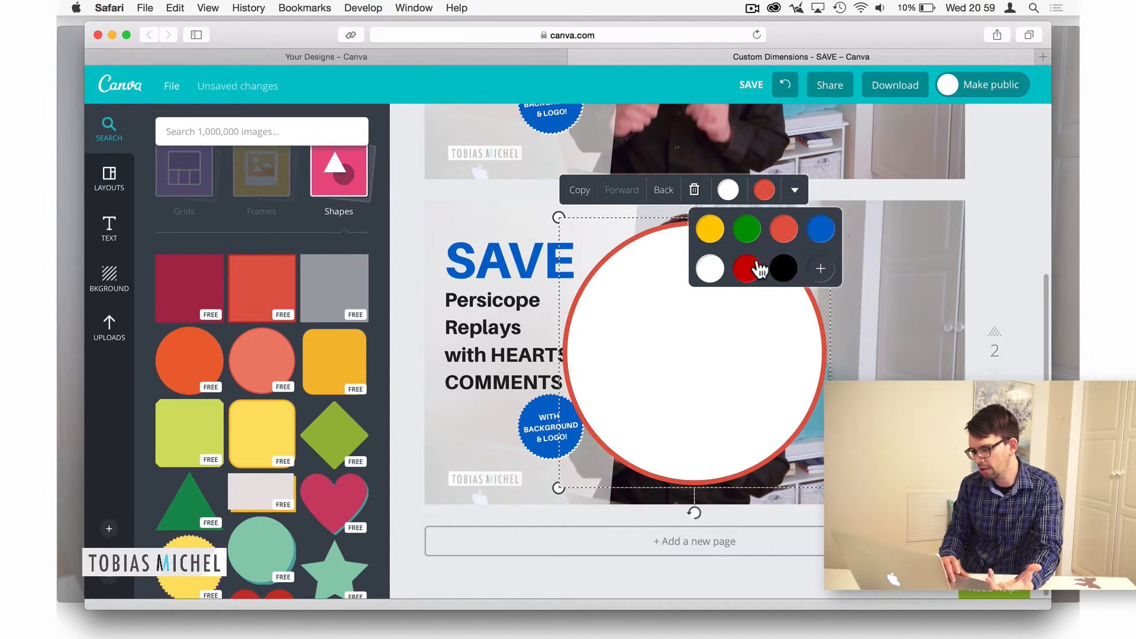
{"action": "left_click", "coordinate": [821, 232]}
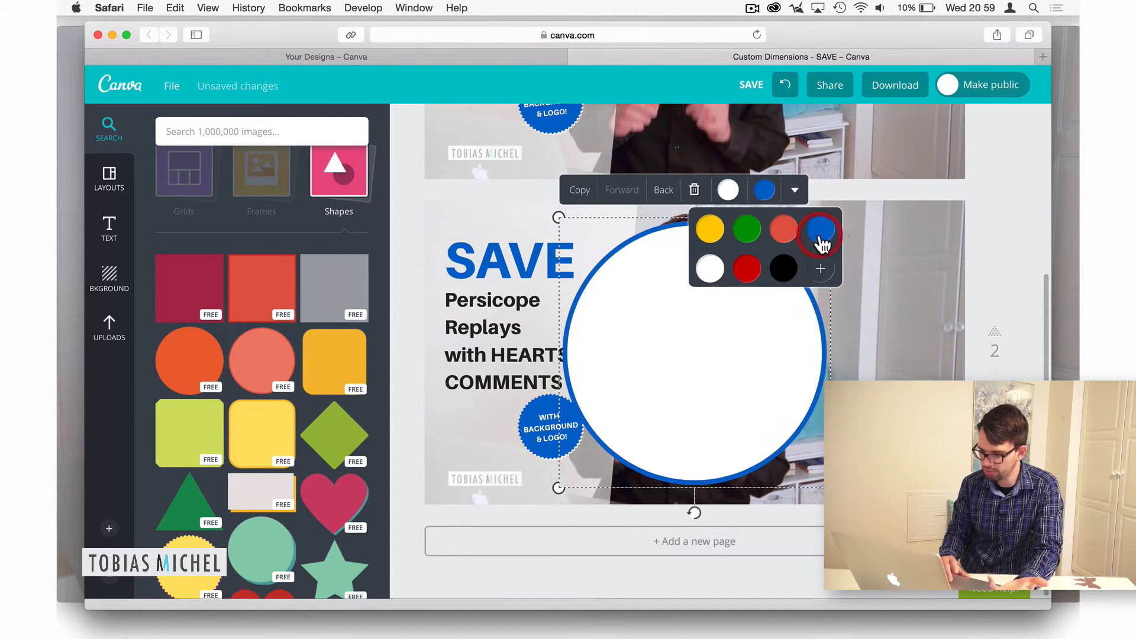
{"action": "left_click", "coordinate": [884, 245]}
{"action": "left_click", "coordinate": [727, 324]}
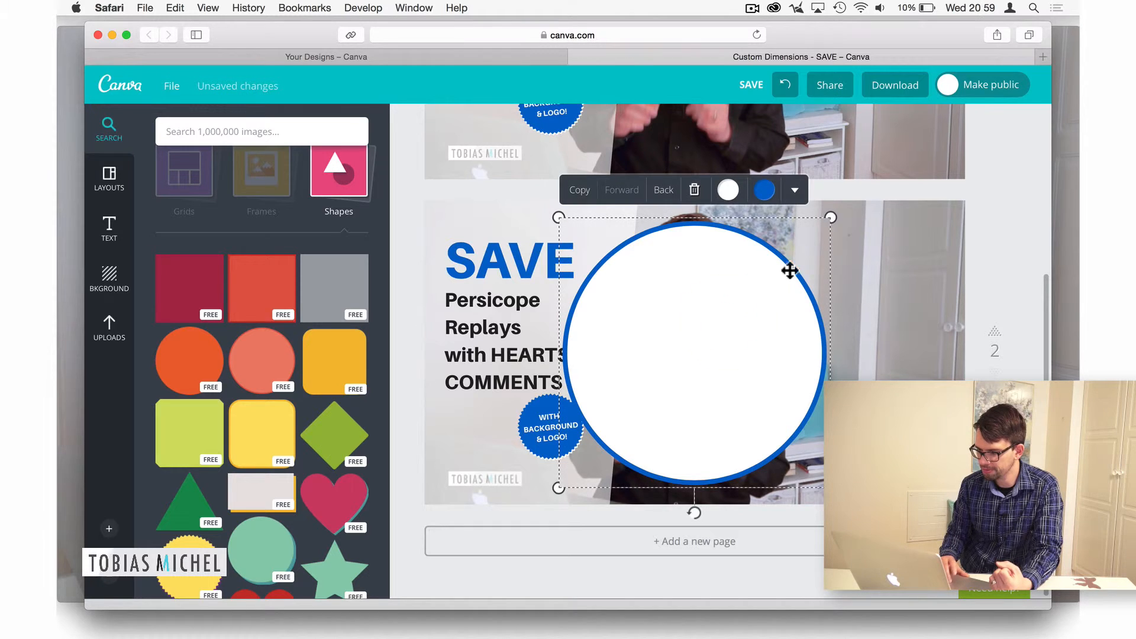
Shrink the white circle to surround the red triangle and send it behind the triangle
{"action": "left_click_drag", "start_coordinate": [831, 218], "coordinate": [680, 353]}
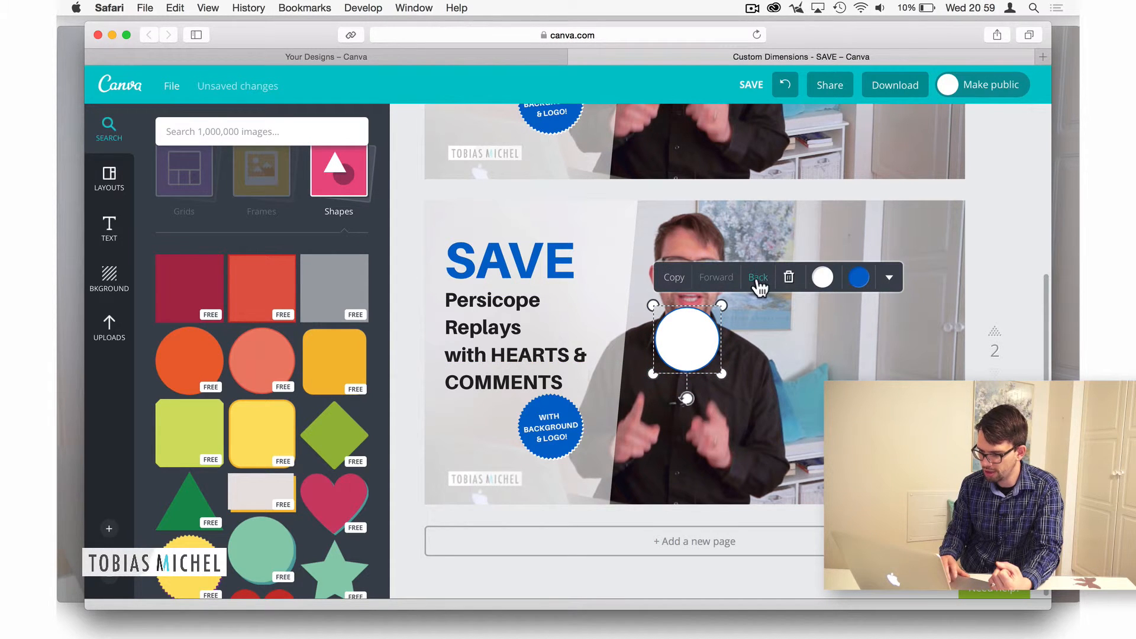
{"action": "left_click", "coordinate": [760, 287]}
{"action": "left_click", "coordinate": [683, 348]}
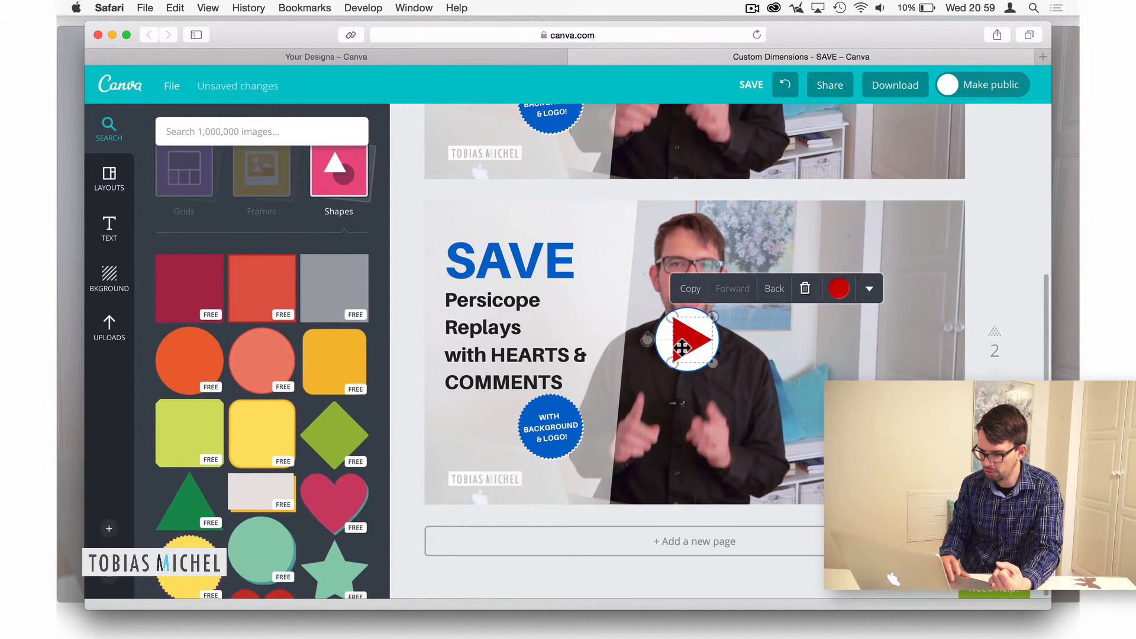
Shrink the red triangle inside the white circle on page 2 and recolour it with the blue of the SAVE title
{"action": "left_click_drag", "start_coordinate": [713, 316], "coordinate": [692, 339]}
{"action": "left_click", "coordinate": [700, 367]}
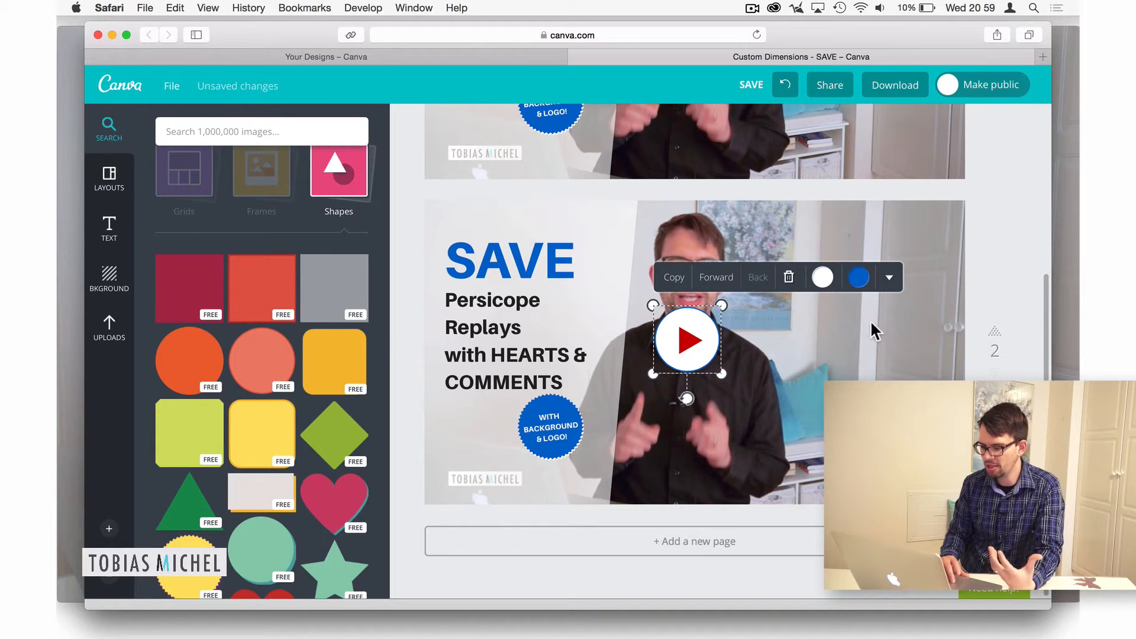
{"action": "left_click", "coordinate": [697, 339]}
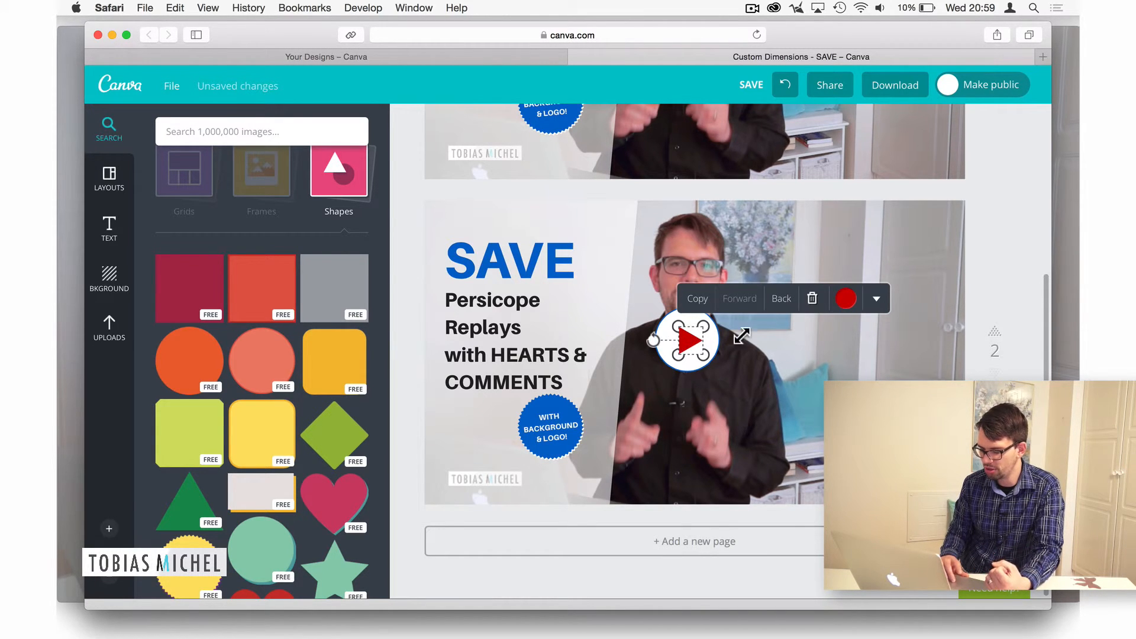
{"action": "left_click", "coordinate": [849, 301]}
{"action": "left_click", "coordinate": [866, 222]}
{"action": "left_click", "coordinate": [811, 396]}
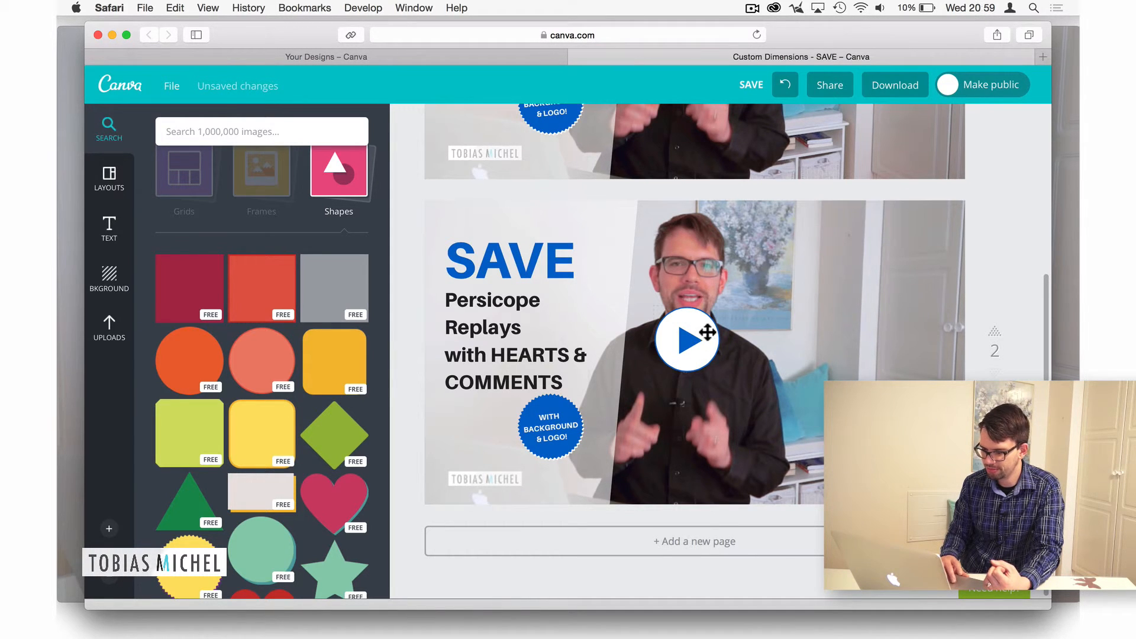
Make the white circle behind the play triangle slightly transparent so the photo shows through
{"action": "left_click", "coordinate": [711, 337]}
{"action": "left_click", "coordinate": [888, 279]}
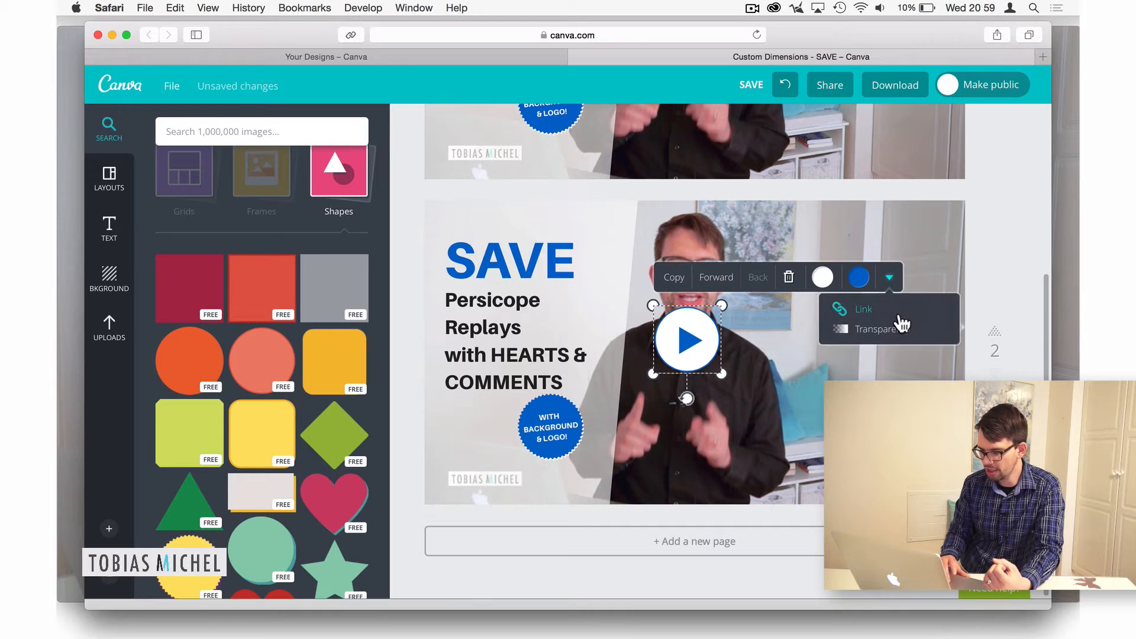
{"action": "left_click", "coordinate": [911, 330]}
{"action": "left_click", "coordinate": [936, 311]}
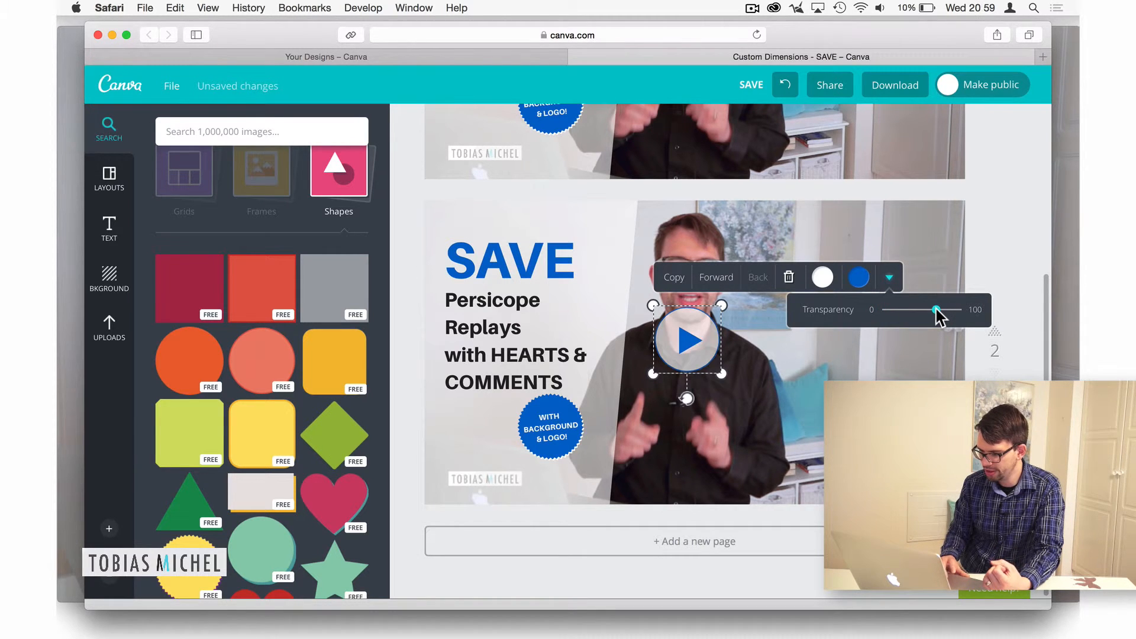
{"action": "left_click_drag", "start_coordinate": [936, 309], "coordinate": [944, 310]}
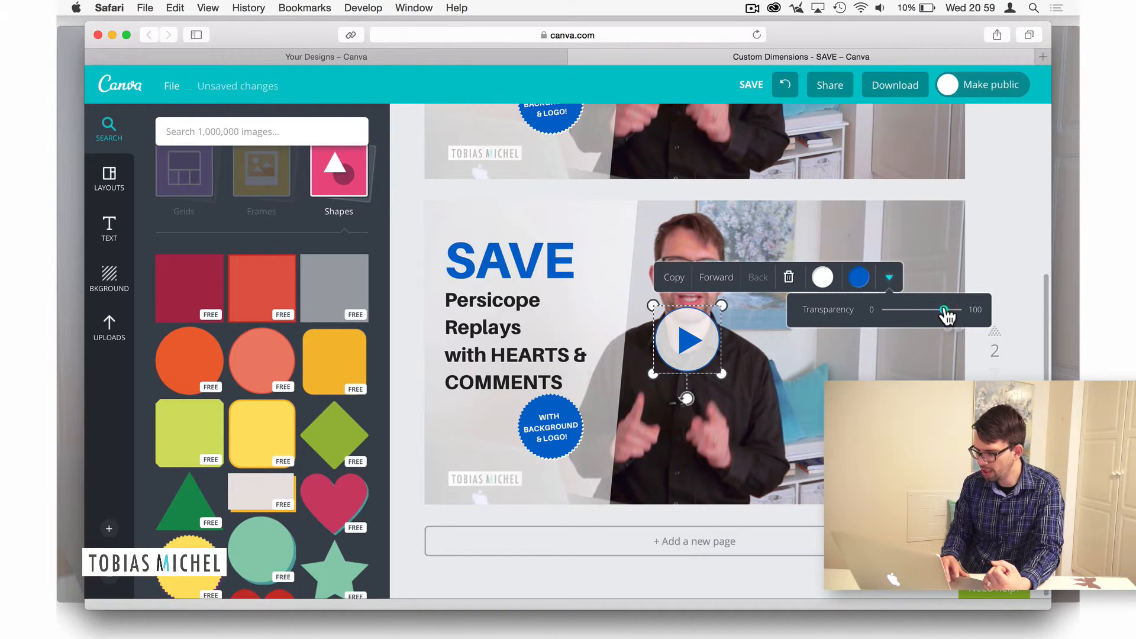
{"action": "left_click", "coordinate": [945, 309]}
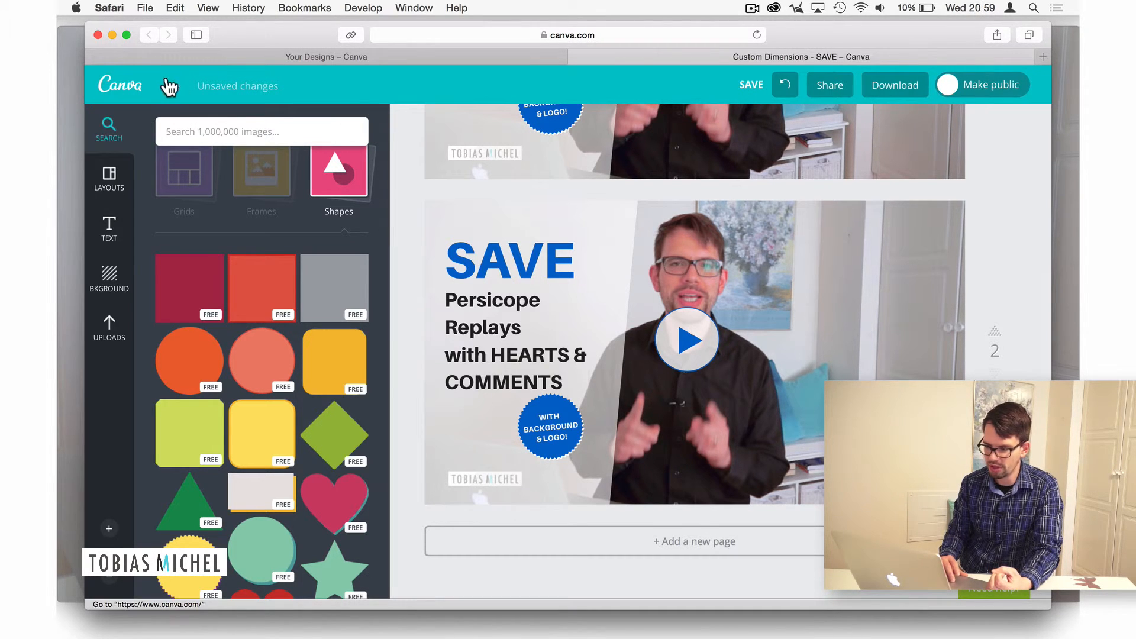
Change the design title to "Video Thumbnail template"
{"action": "left_click", "coordinate": [747, 89]}
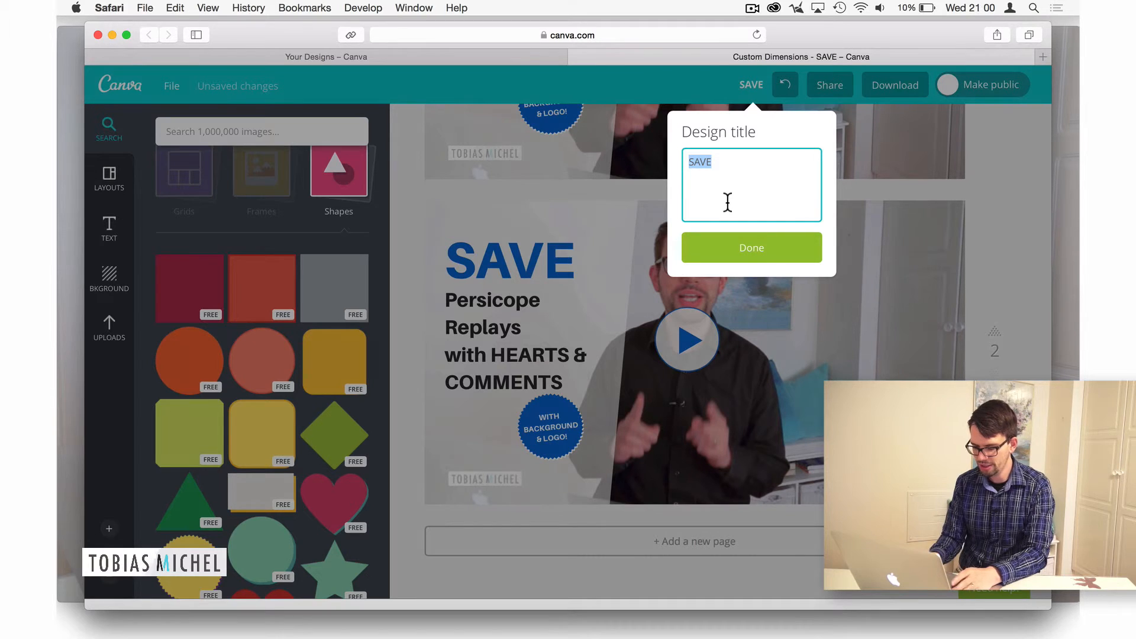
{"action": "type", "text": "Thum"}
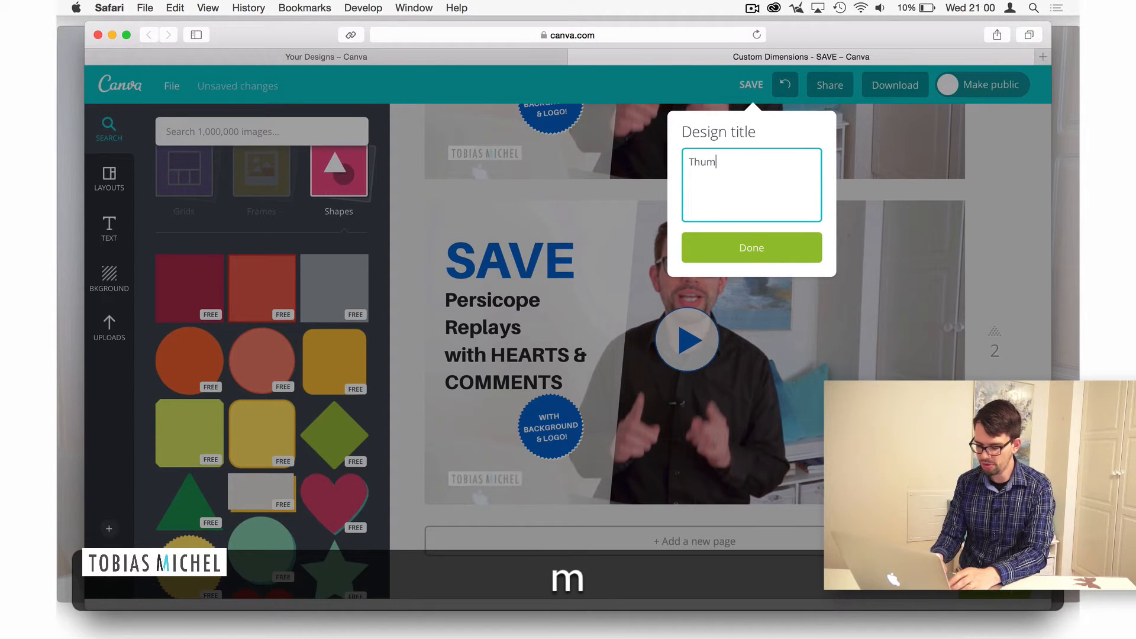
{"action": "type", "text": "bnail"}
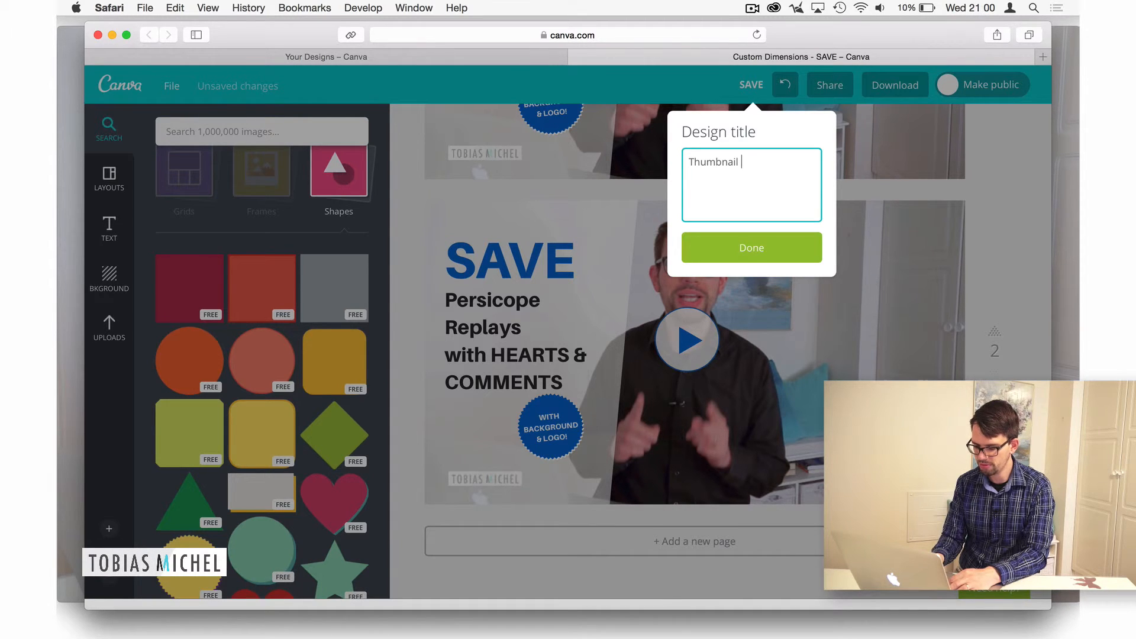
{"action": "key", "text": "Up"}
{"action": "type", "text": "Video"}
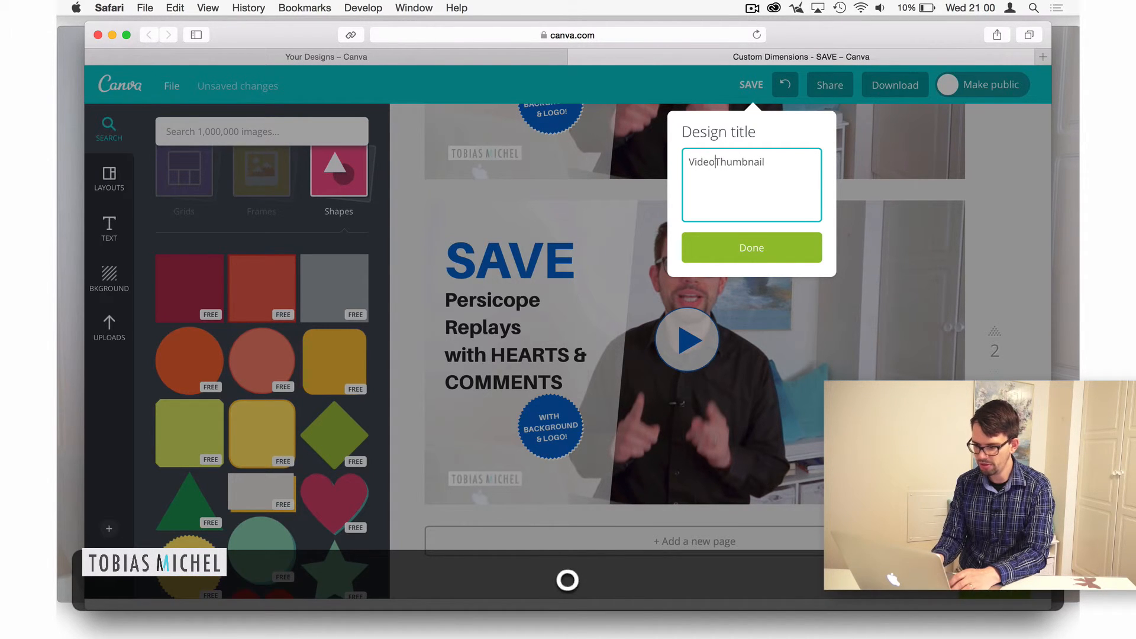
{"action": "key", "text": "Down"}
{"action": "type", "text": "template"}
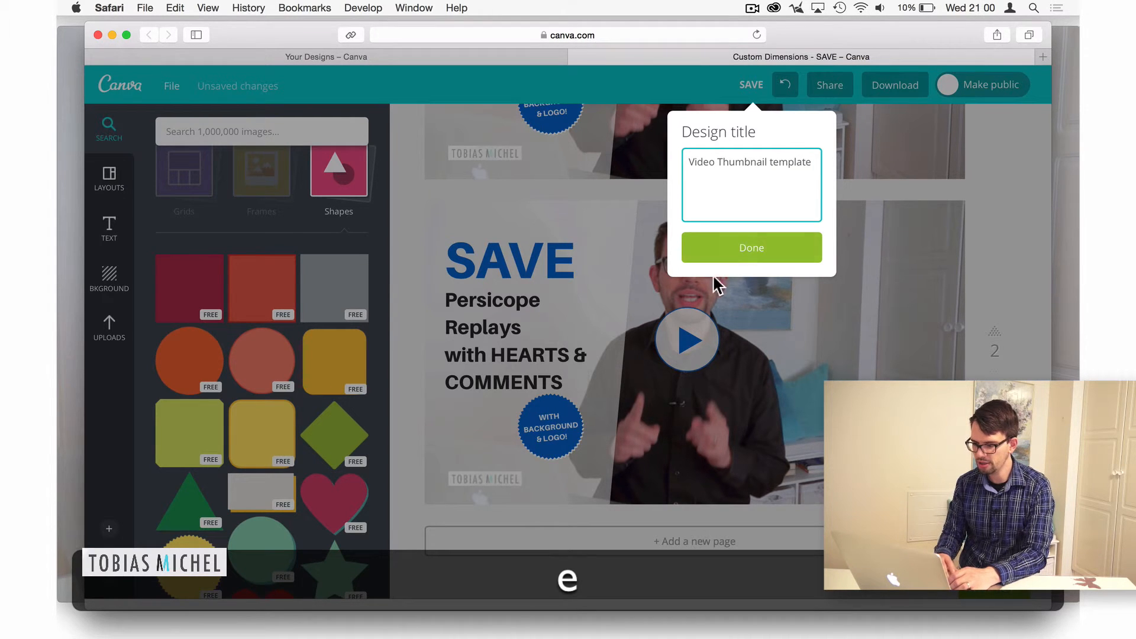
{"action": "left_click", "coordinate": [741, 259]}
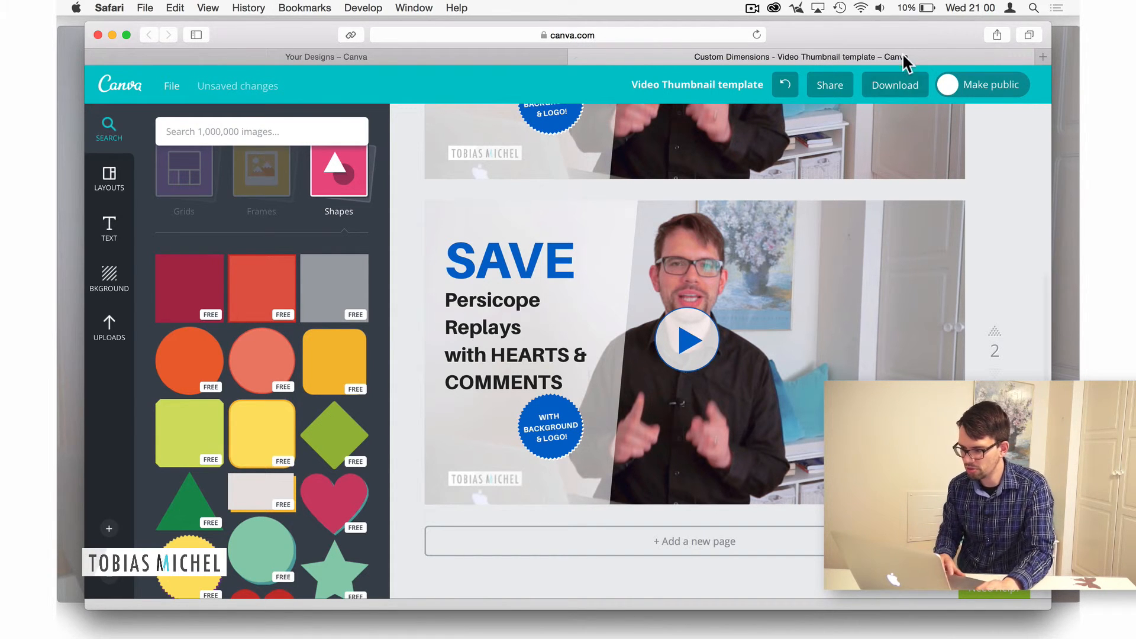
Download the design as an image
{"action": "left_click", "coordinate": [895, 83]}
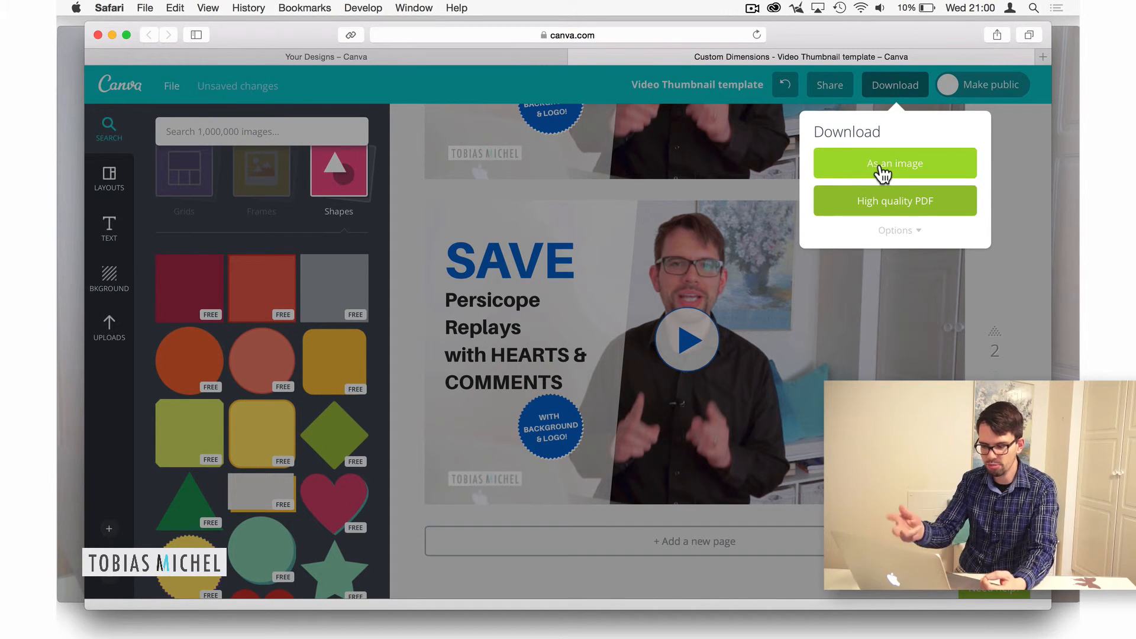
{"action": "left_click", "coordinate": [882, 171]}
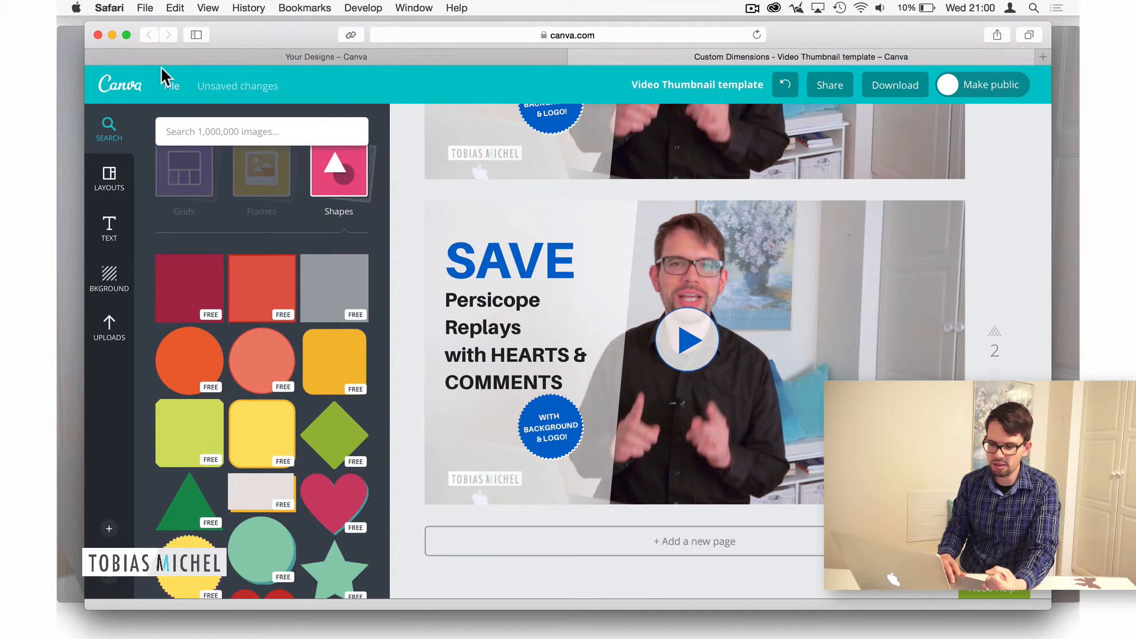
Make a copy of the design and widen the SAVE text box on its page 1 to fit the title on one line
{"action": "left_click", "coordinate": [180, 89]}
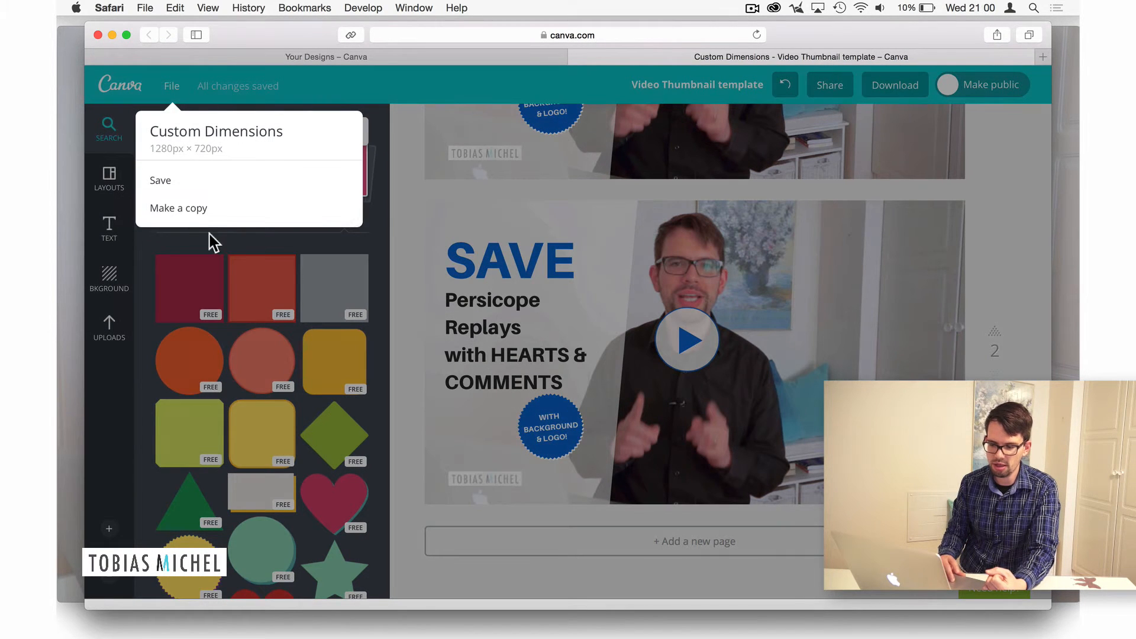
{"action": "left_click", "coordinate": [194, 219]}
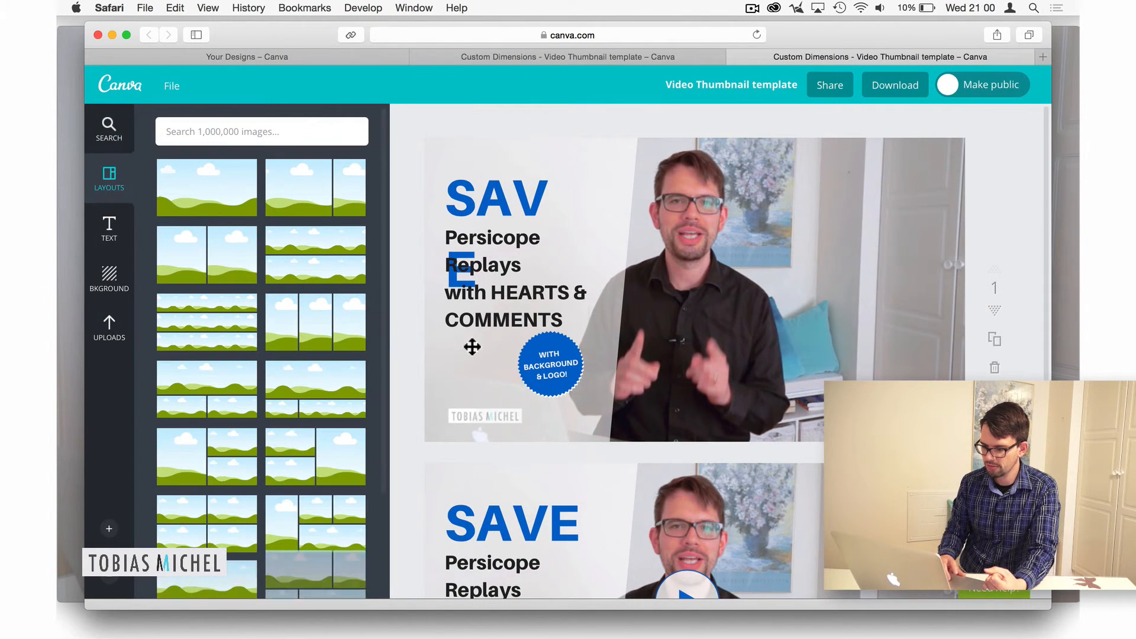
{"action": "left_click", "coordinate": [570, 201]}
{"action": "left_click_drag", "start_coordinate": [579, 233], "coordinate": [612, 233]}
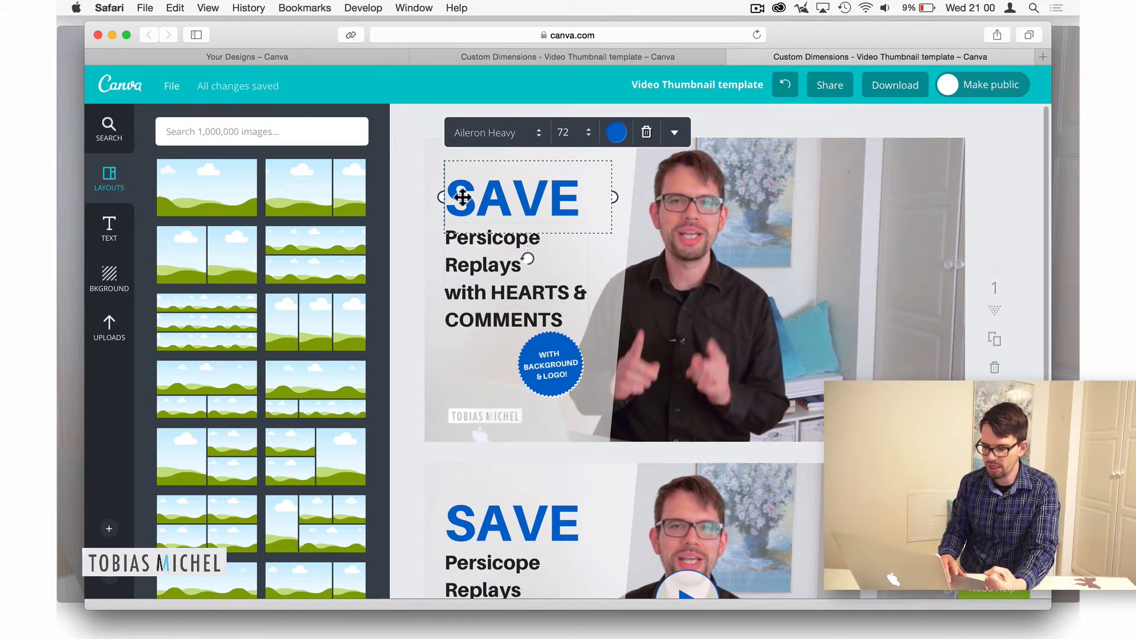
Delete the background photo from page 1 of the copied design
{"action": "left_click", "coordinate": [717, 348]}
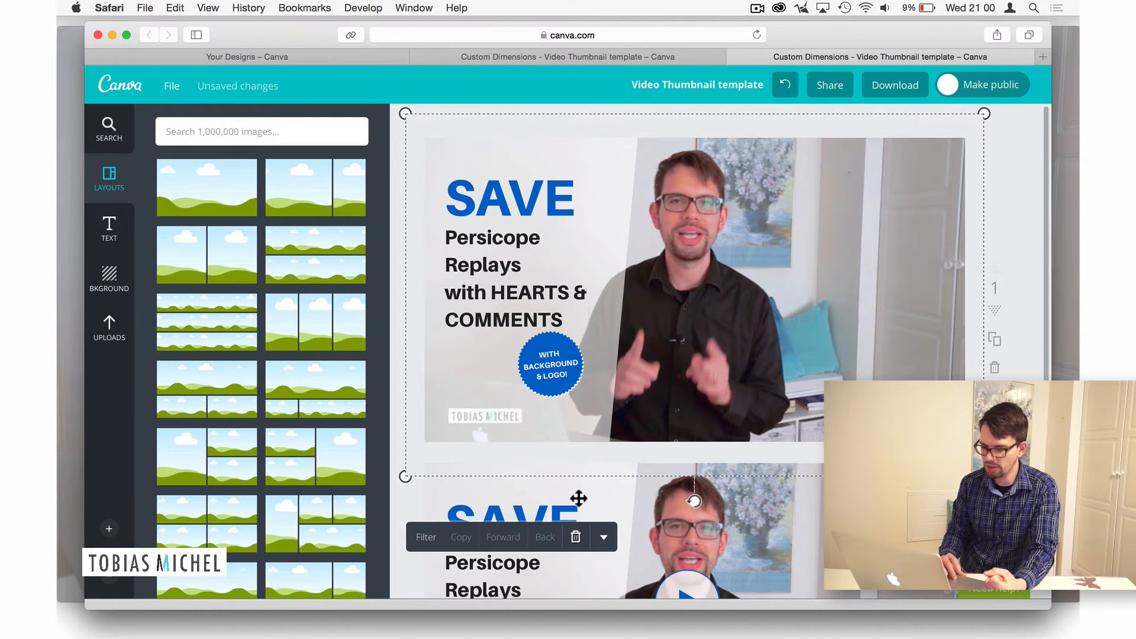
{"action": "left_click", "coordinate": [576, 538]}
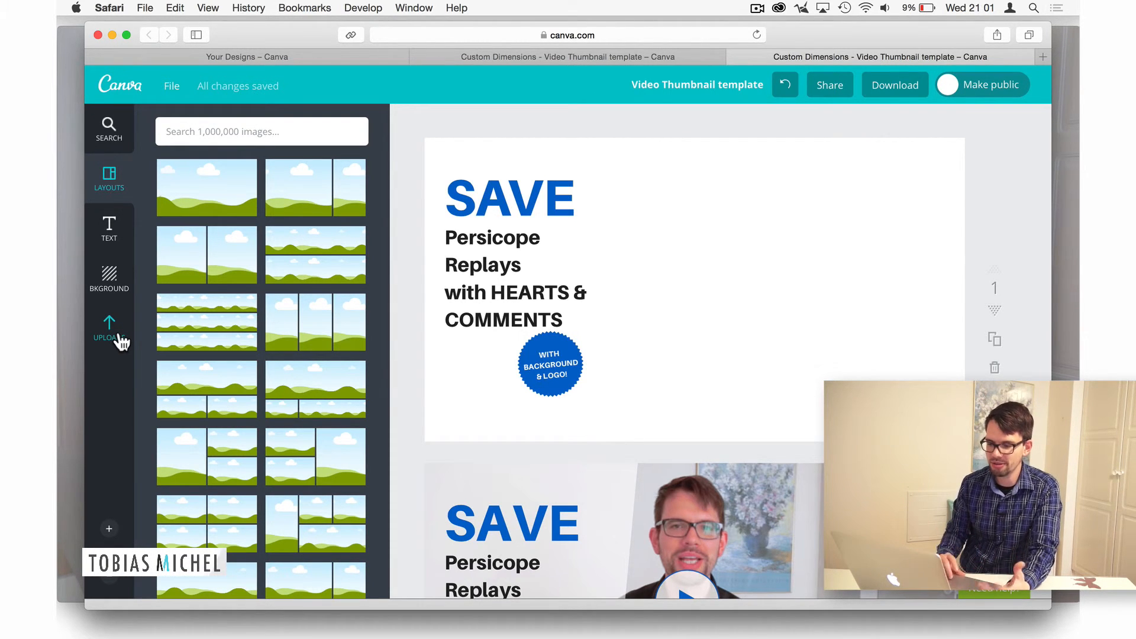
Return to the design overview, duplicate the first Video Thumbnail template and open the duplicate
{"action": "left_click", "coordinate": [134, 90]}
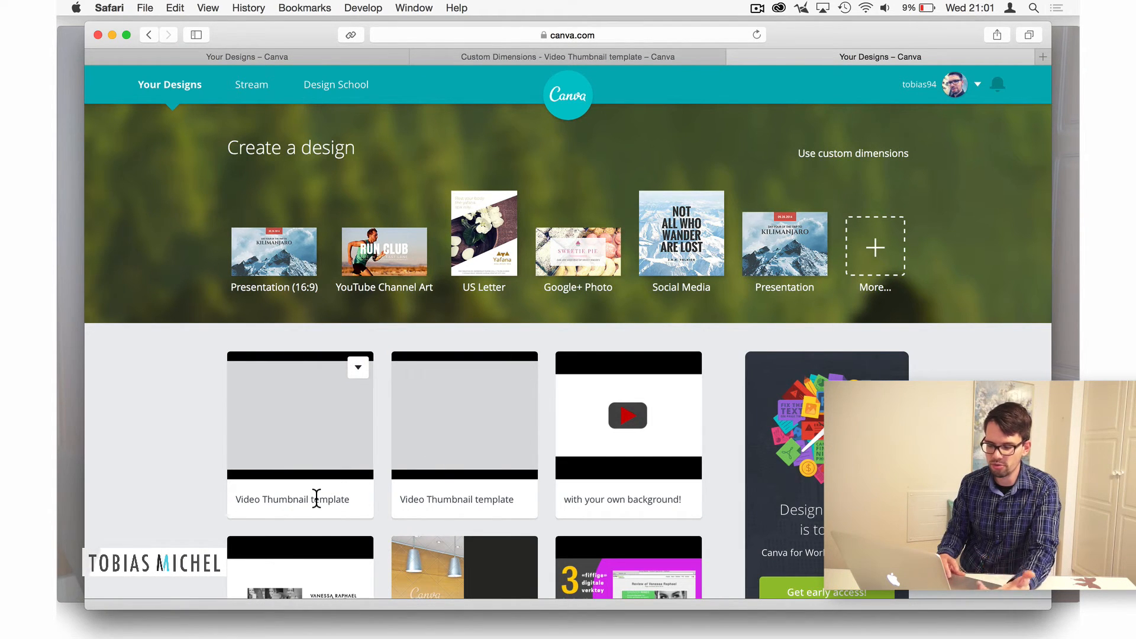
{"action": "left_click", "coordinate": [359, 370]}
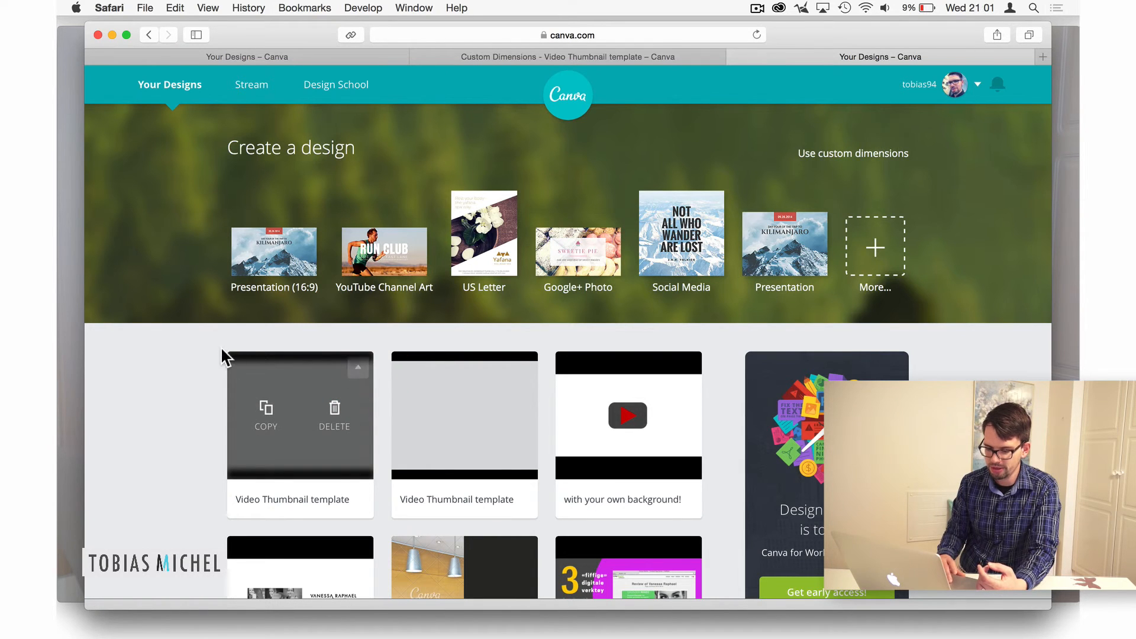
{"action": "left_click", "coordinate": [274, 412]}
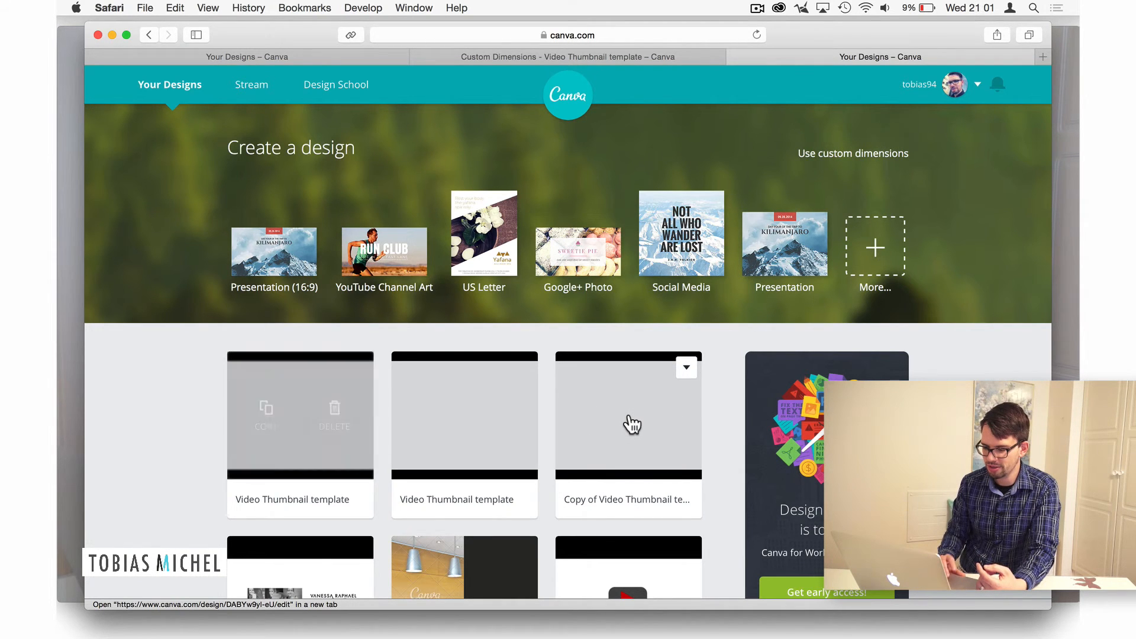
{"action": "left_click", "coordinate": [617, 472]}
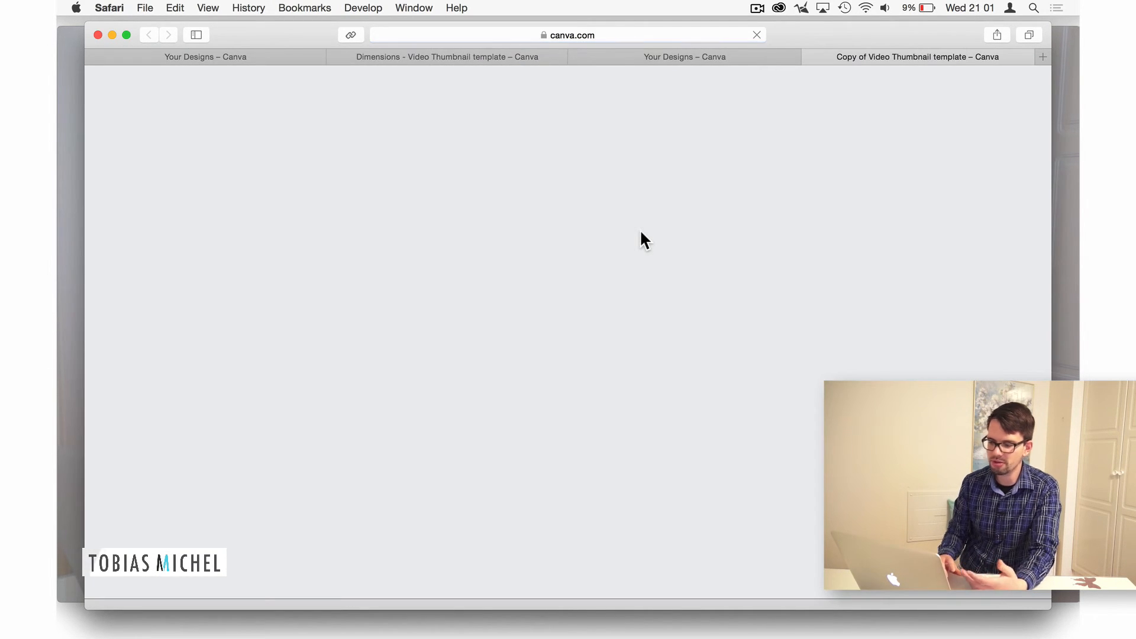